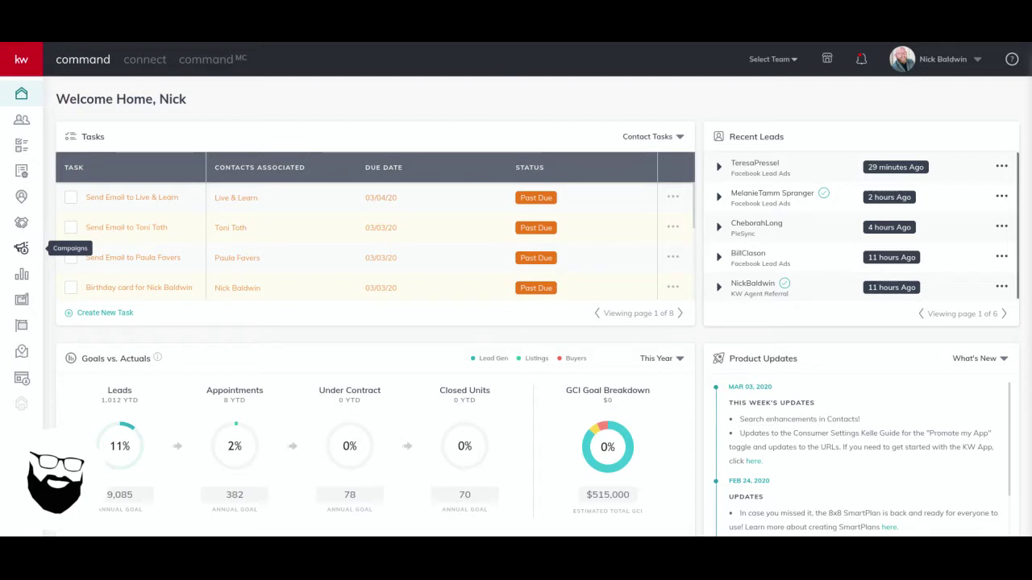
# Expand the left sidebar and go to the Campaigns paid ads list
pyautogui.click(23, 61)
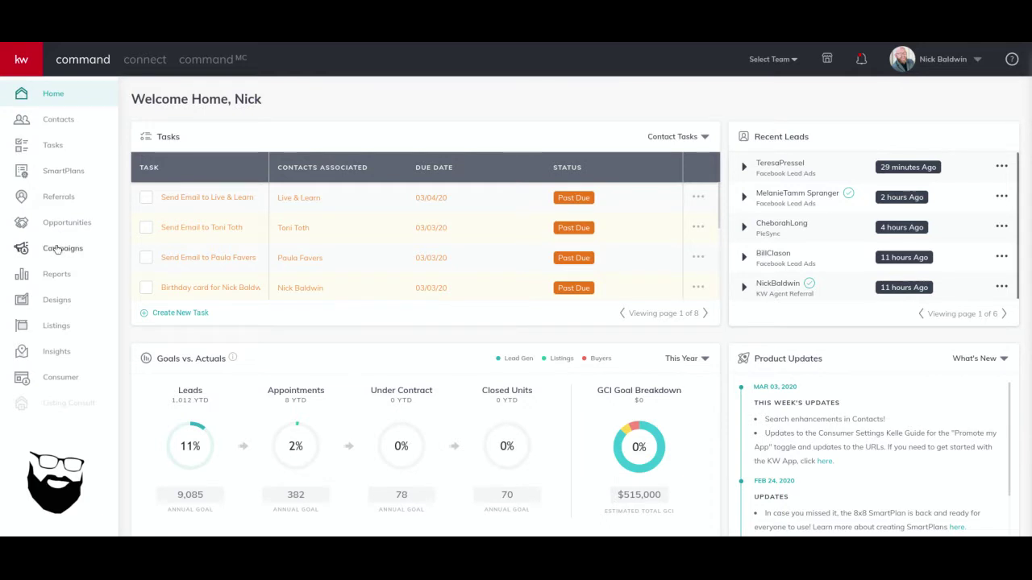
pyautogui.click(57, 250)
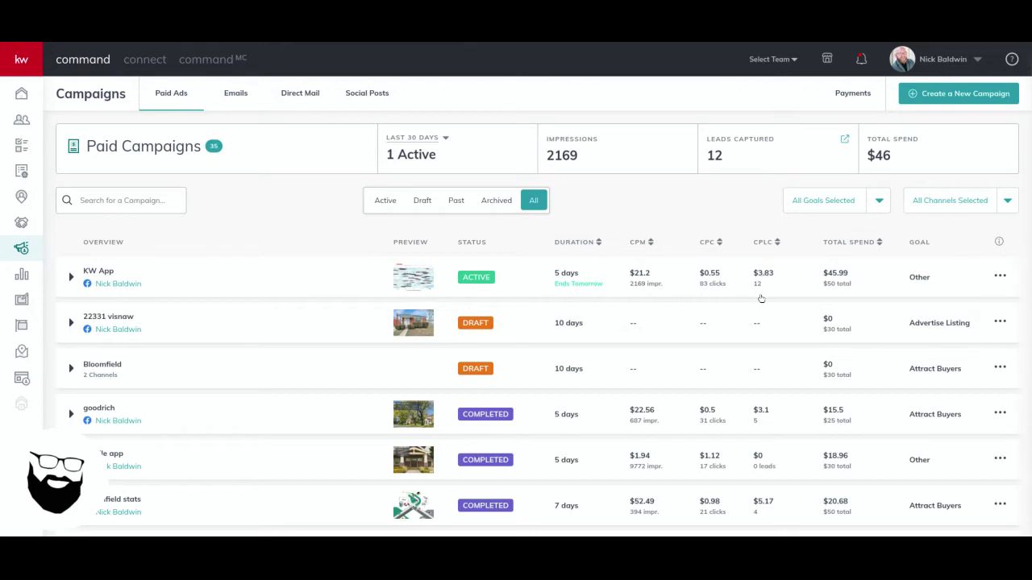
# Create a Social Ad campaign '123 Main' advertising a listing on Facebook and Instagram
pyautogui.click(965, 95)
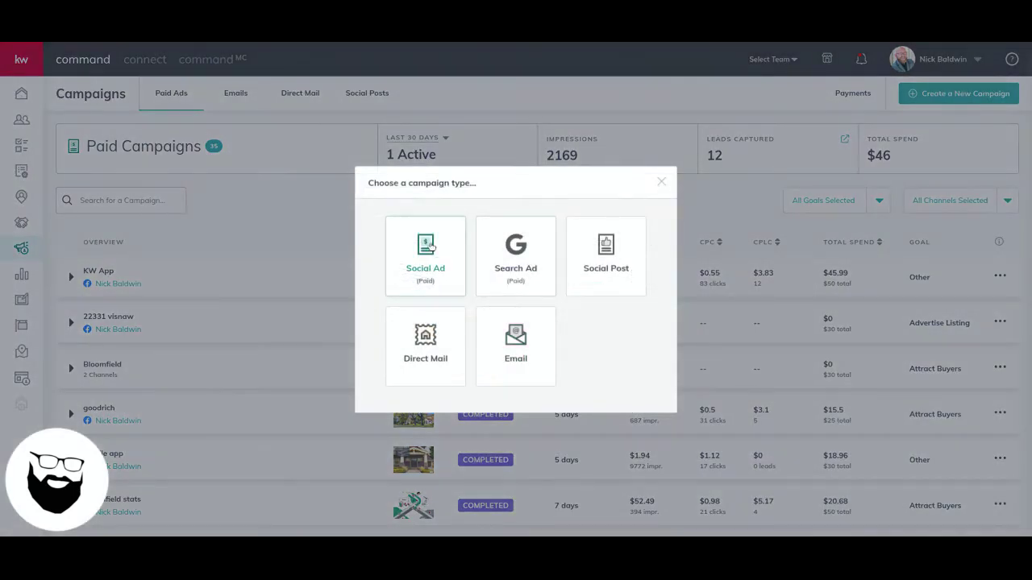
pyautogui.click(444, 256)
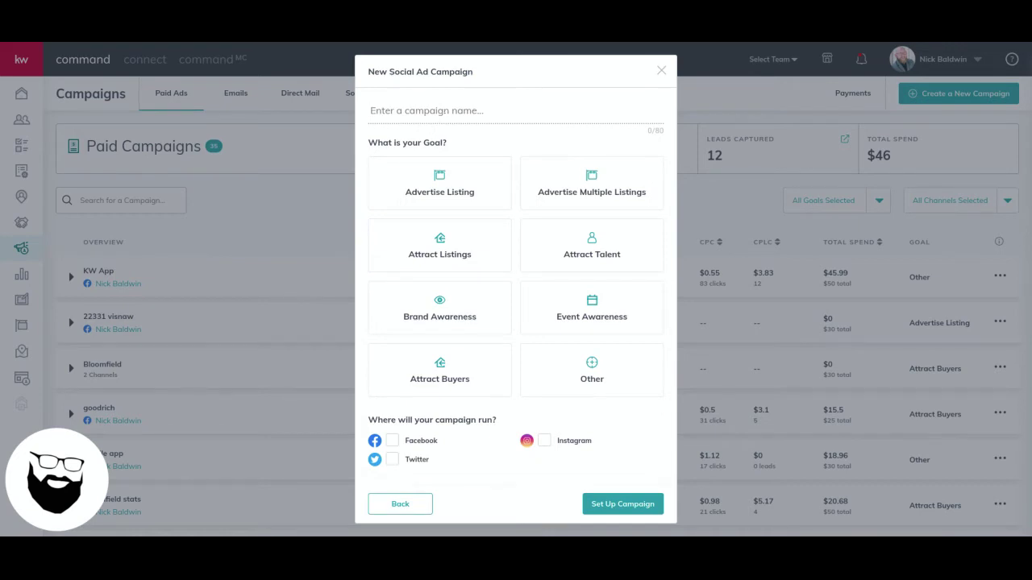
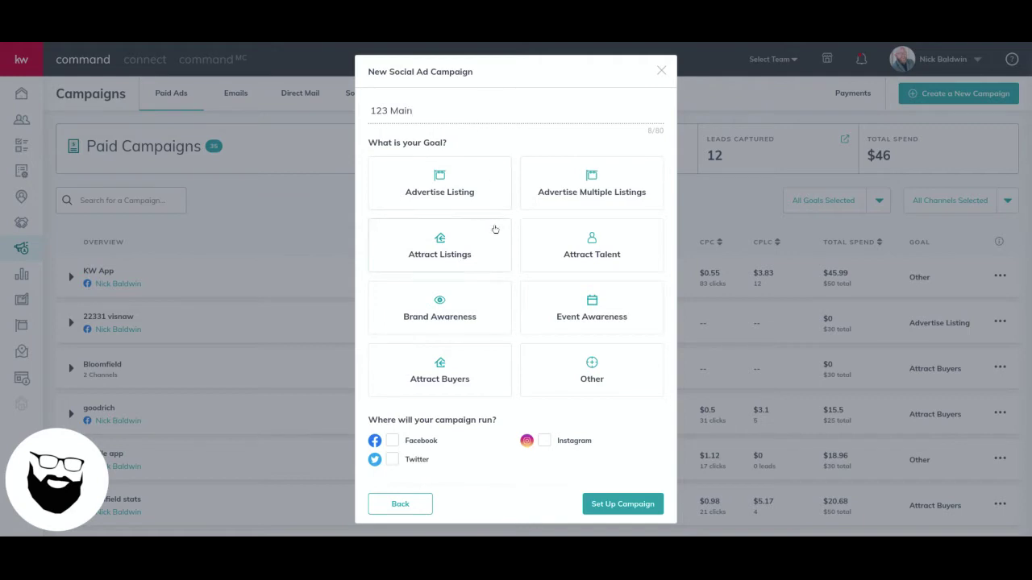
pyautogui.click(476, 189)
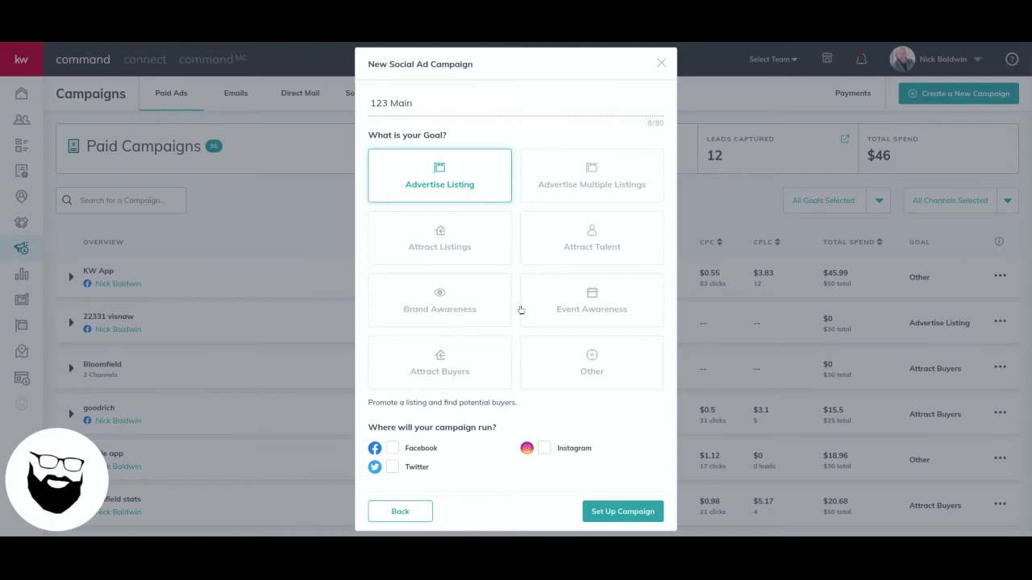
pyautogui.click(392, 448)
pyautogui.click(543, 449)
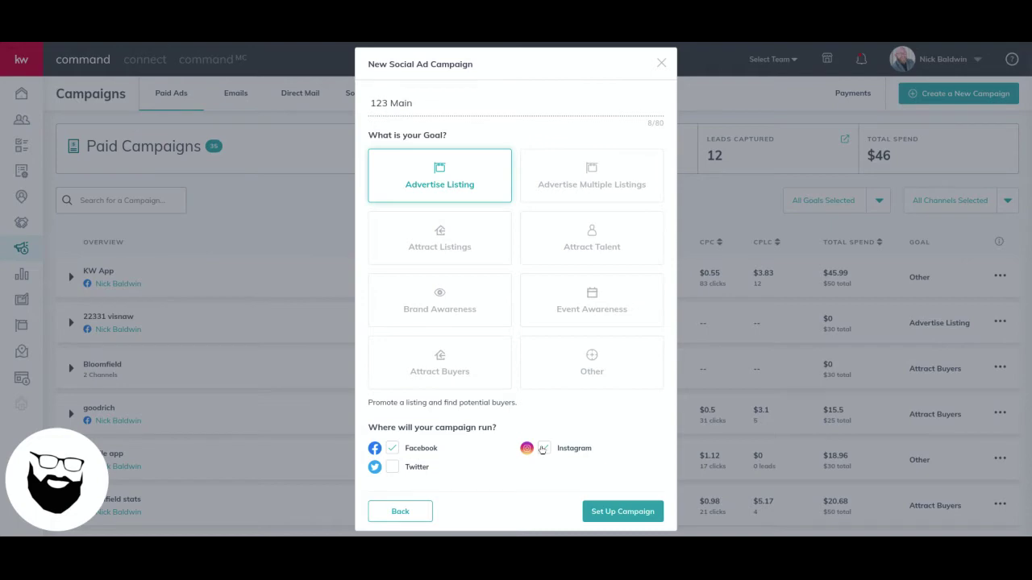
pyautogui.click(624, 512)
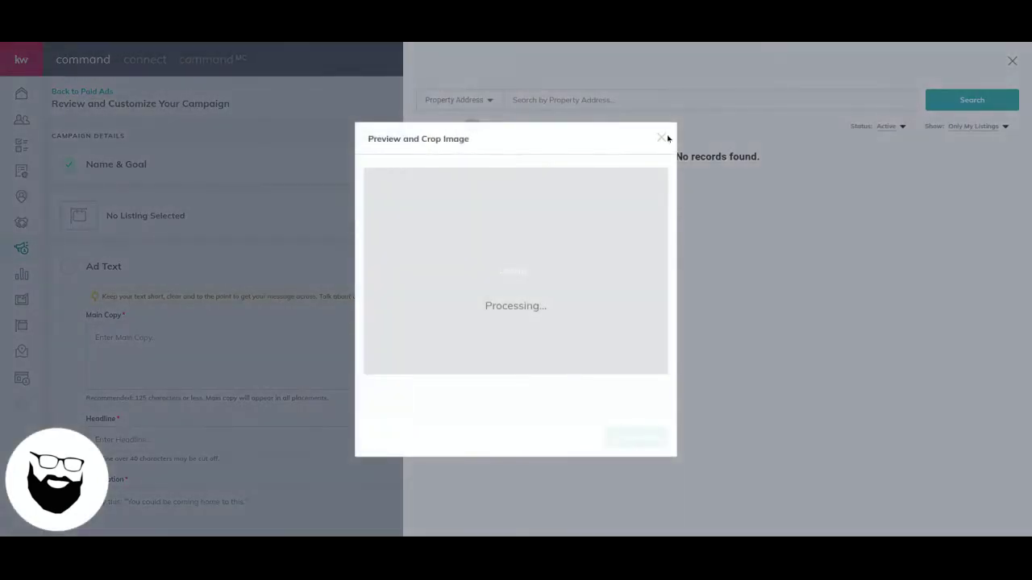
pyautogui.click(662, 139)
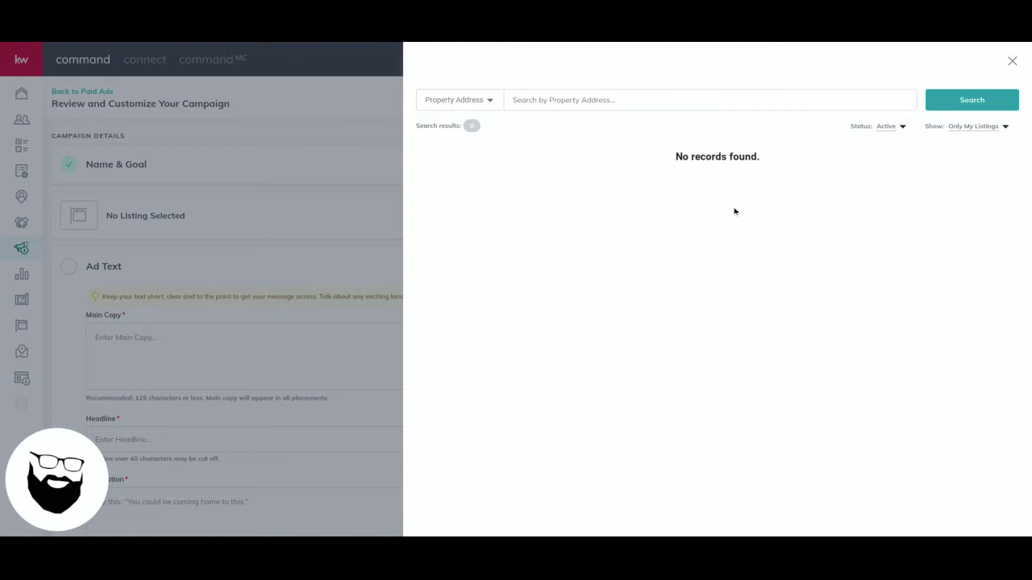
pyautogui.click(982, 127)
pyautogui.click(951, 141)
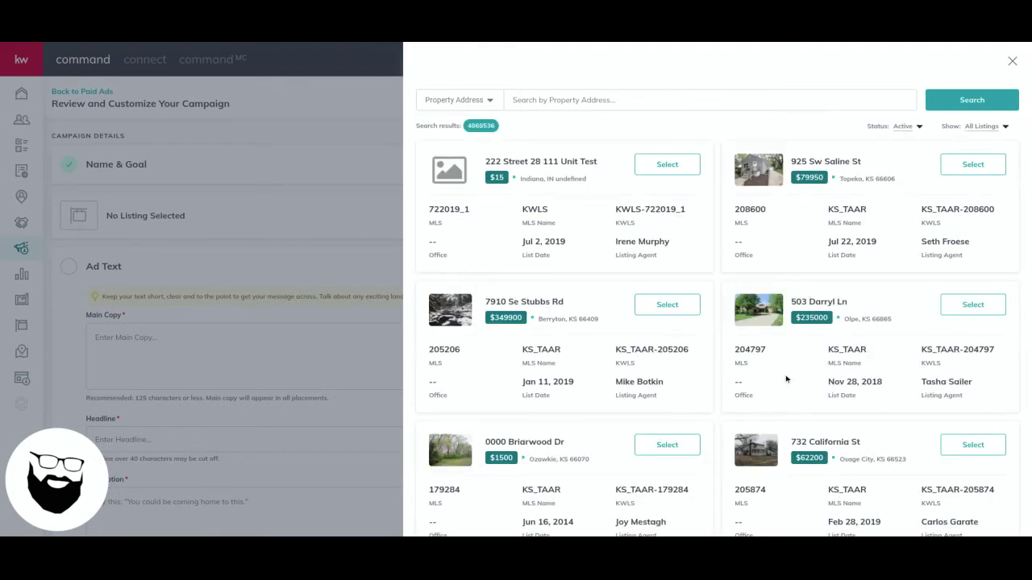
pyautogui.click(649, 100)
pyautogui.click(651, 97)
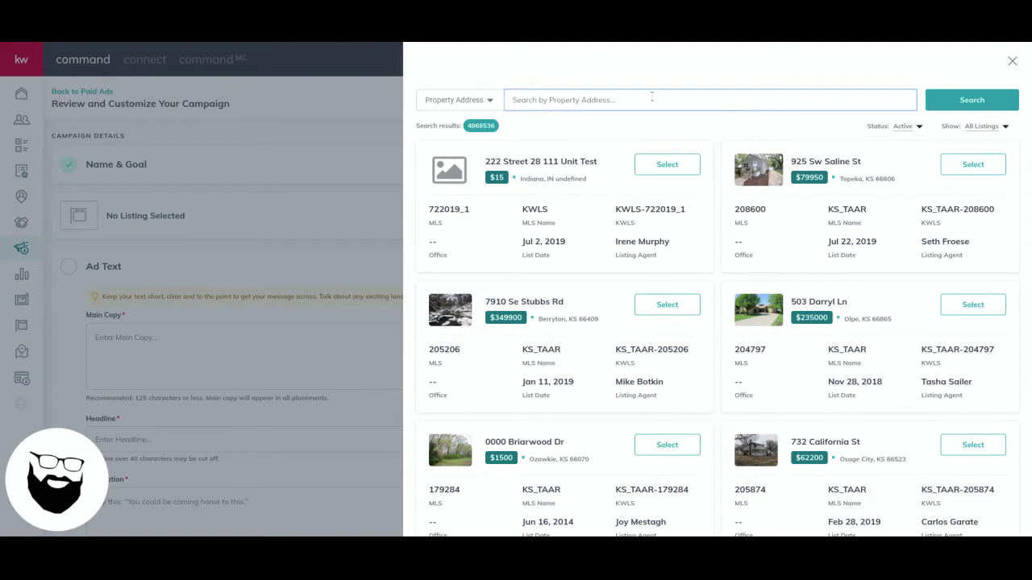
pyautogui.write('clarkston, mi')
pyautogui.press('Return')
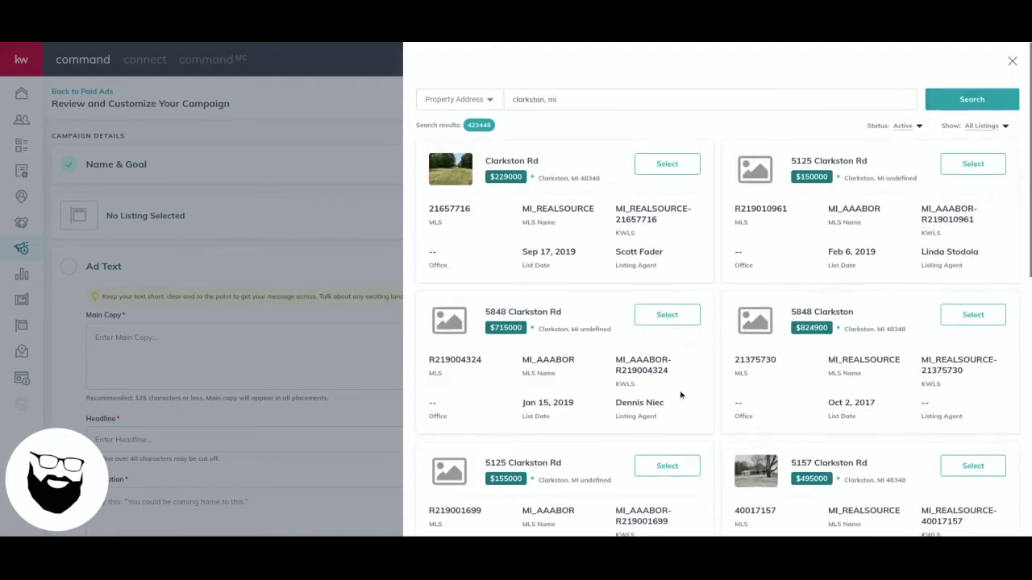
pyautogui.scroll(-4, 682, 420)
pyautogui.scroll(-4, 680, 395)
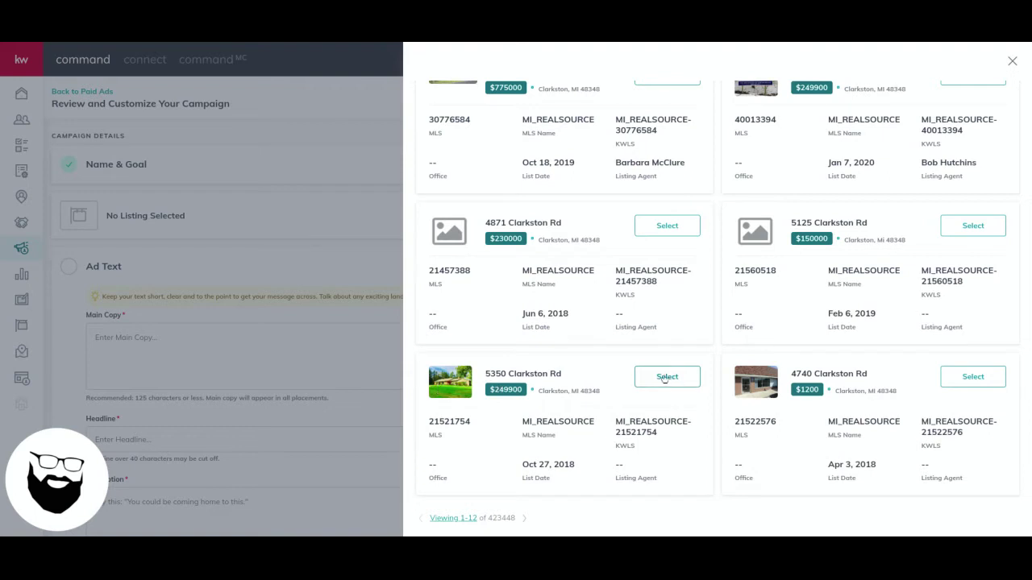
pyautogui.click(666, 377)
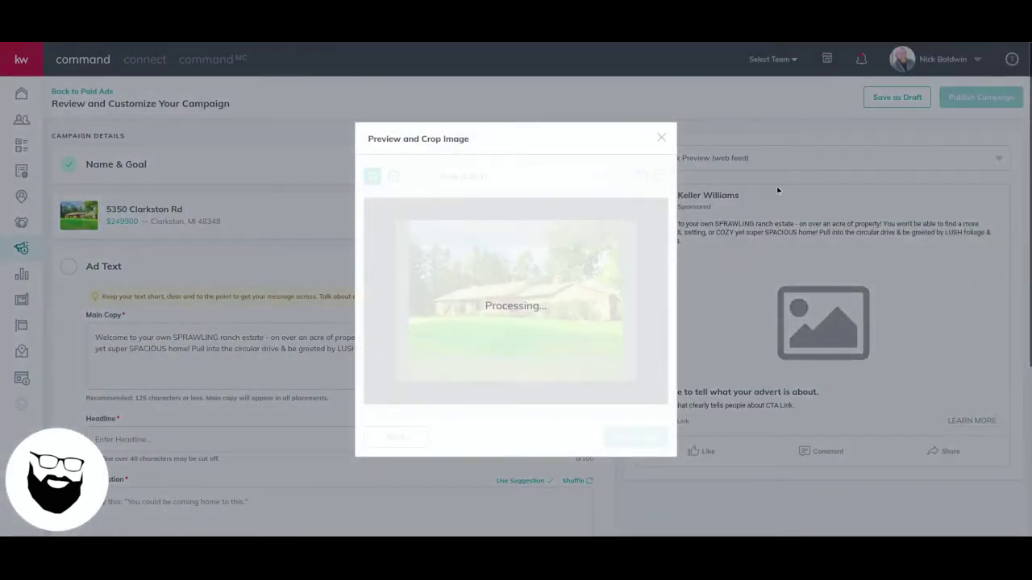
pyautogui.click(554, 122)
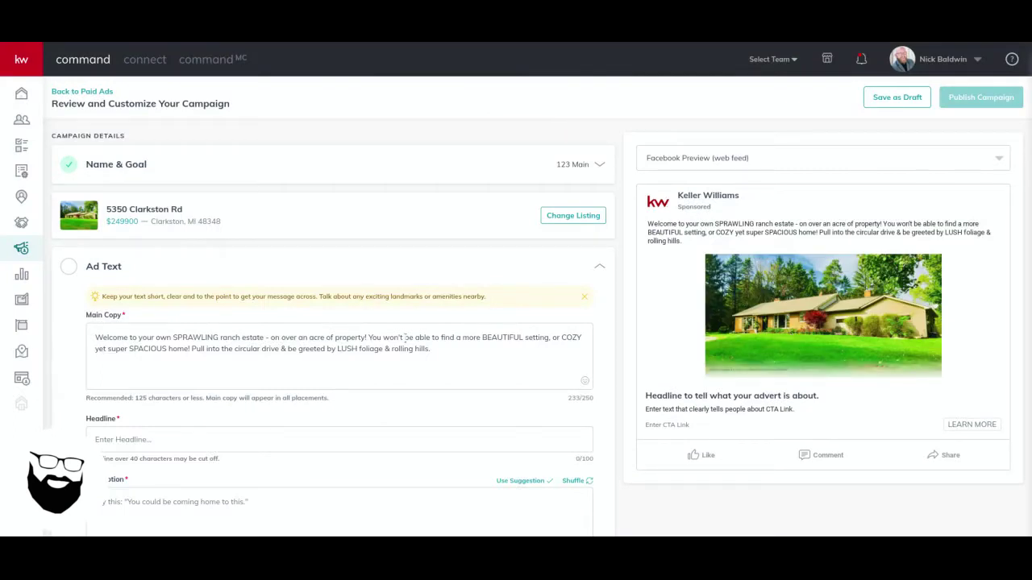
pyautogui.tripleClick(206, 343)
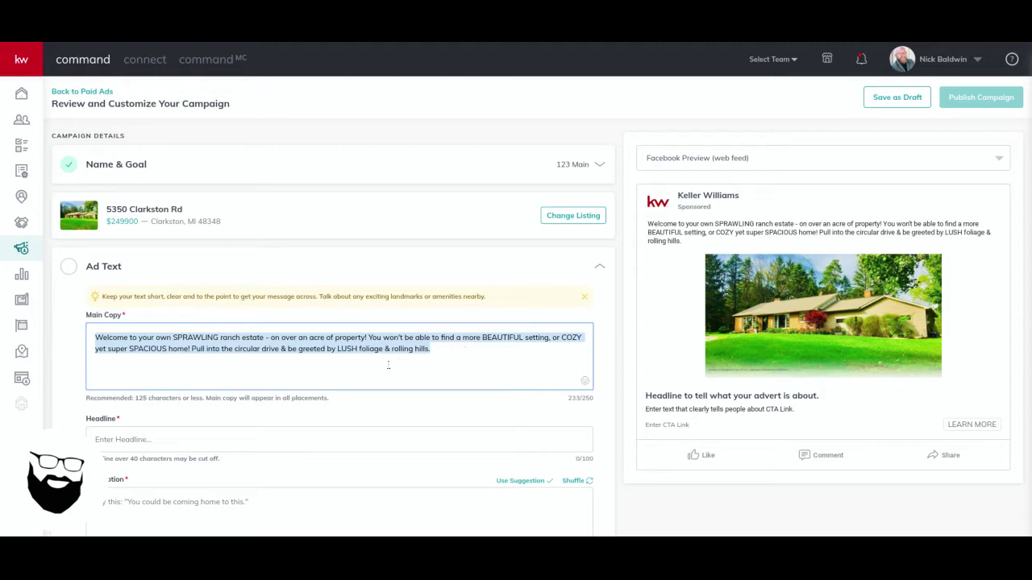
pyautogui.click(473, 350)
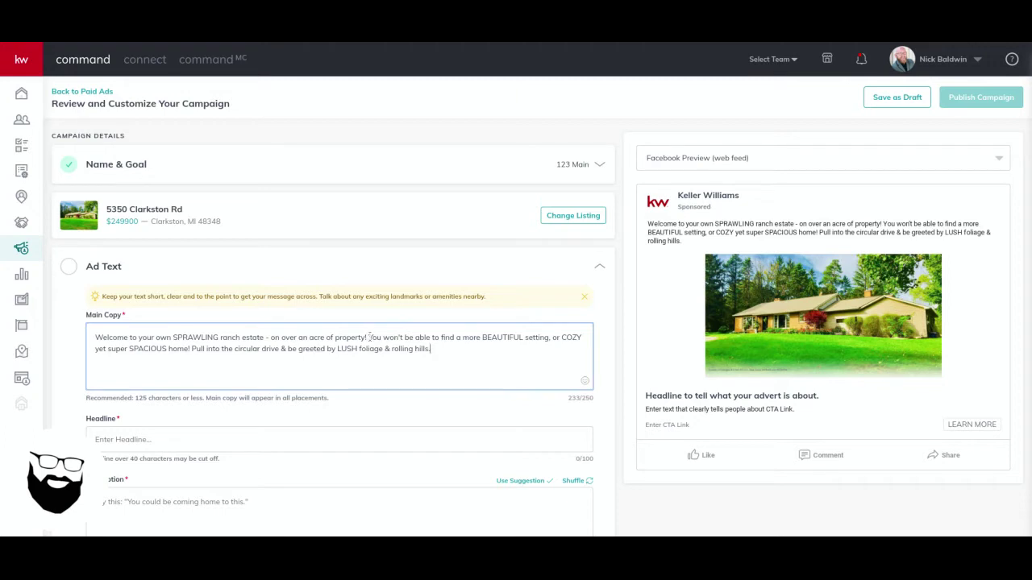
pyautogui.moveTo(368, 336); pyautogui.dragTo(448, 355)
pyautogui.press('BackSpace')
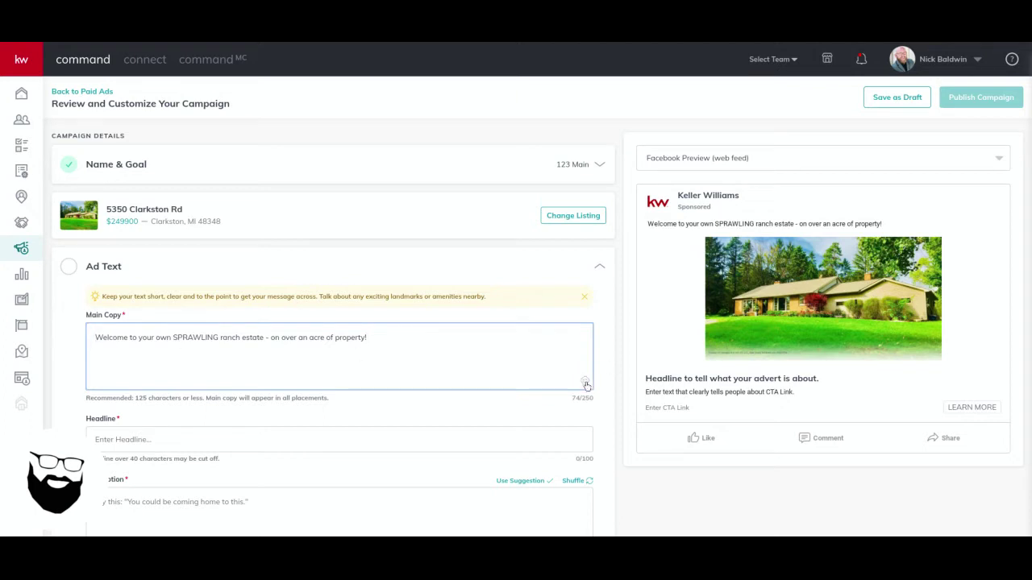
# Put a house emoji at the start of the main copy and add 'This won't last long…Click LEARN MORE' text
pyautogui.click(585, 383)
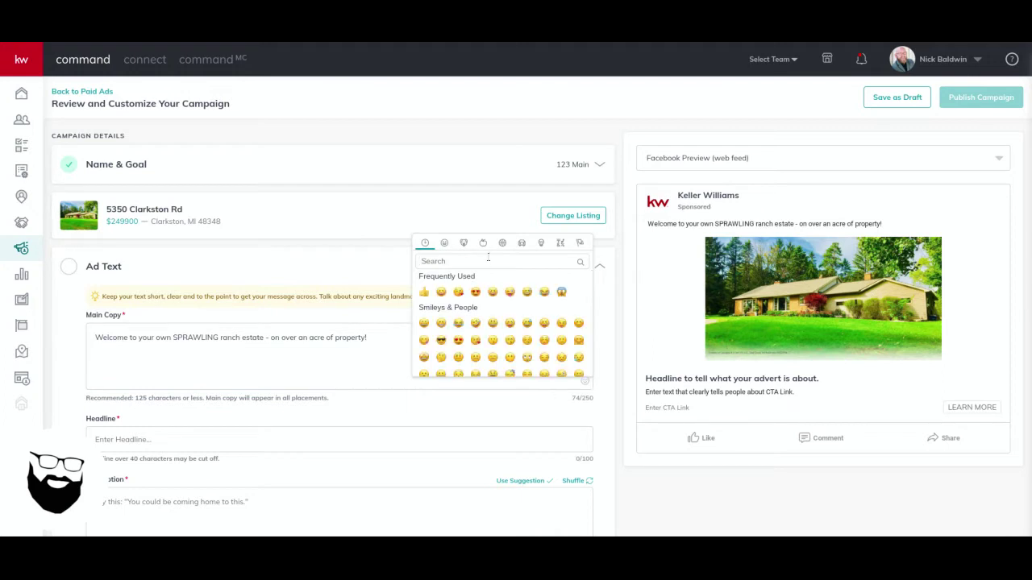
pyautogui.write('house')
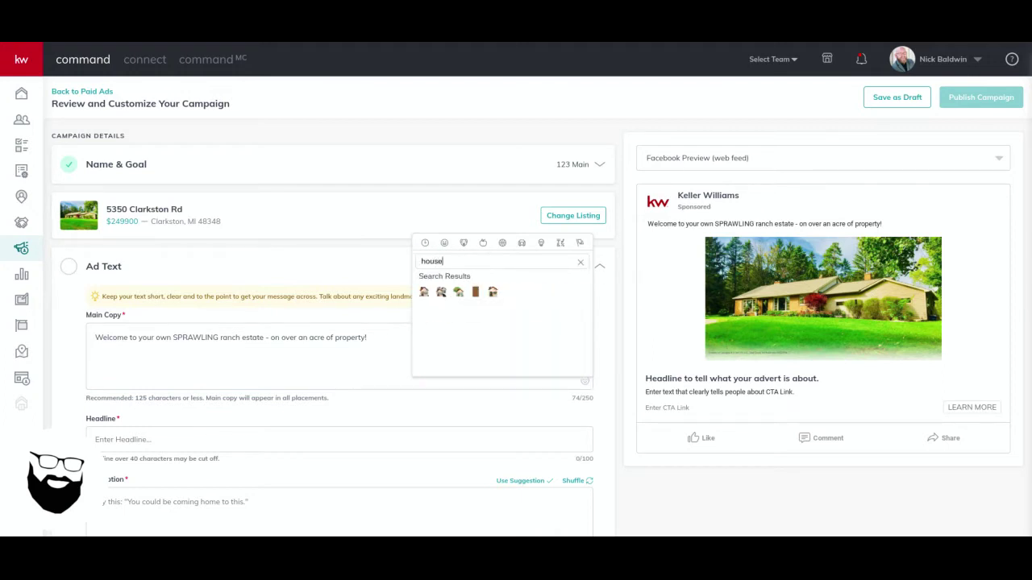
pyautogui.click(458, 293)
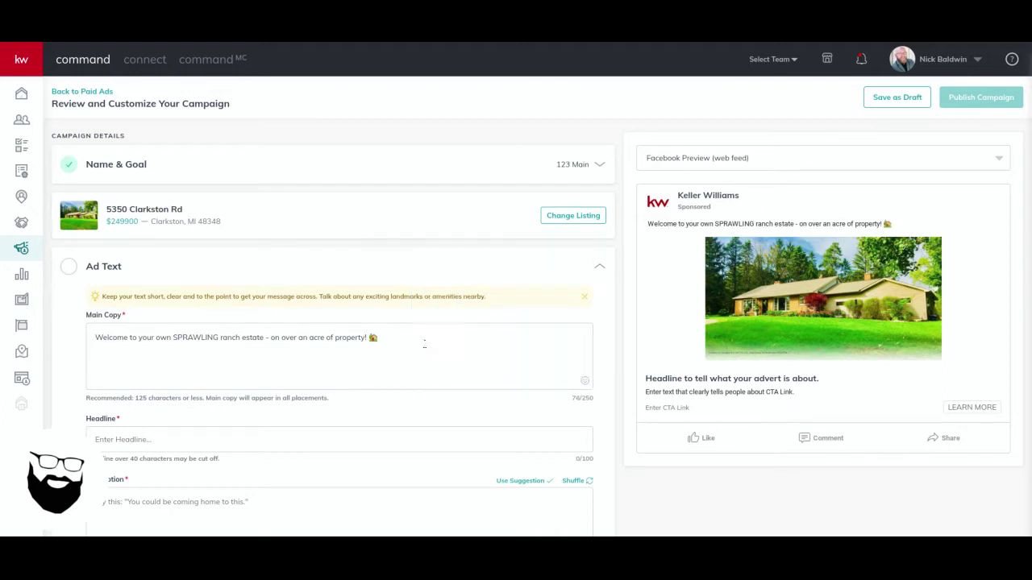
pyautogui.click(374, 339)
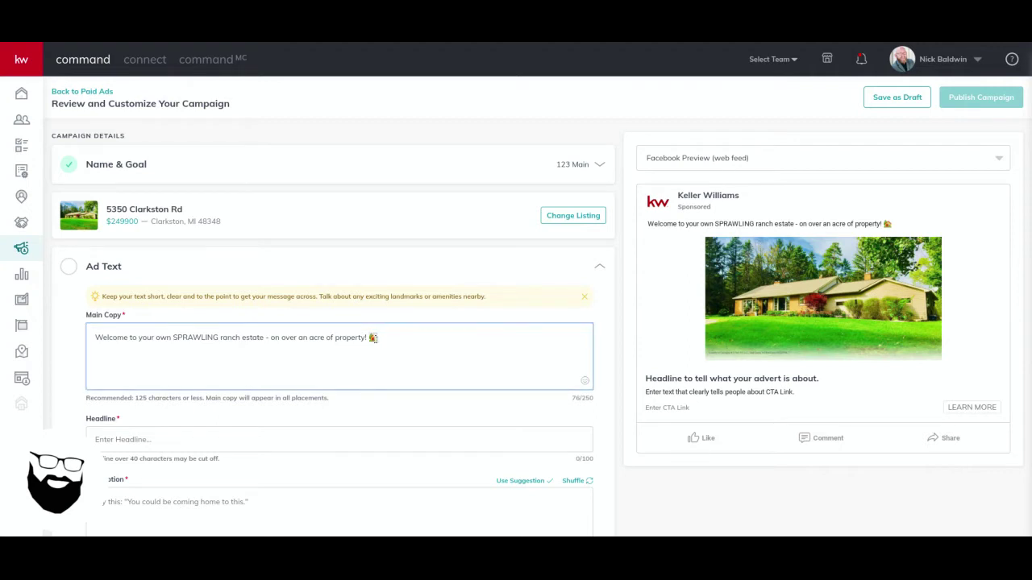
pyautogui.press('BackSpace')
pyautogui.press('Home')
pyautogui.write('🏡')
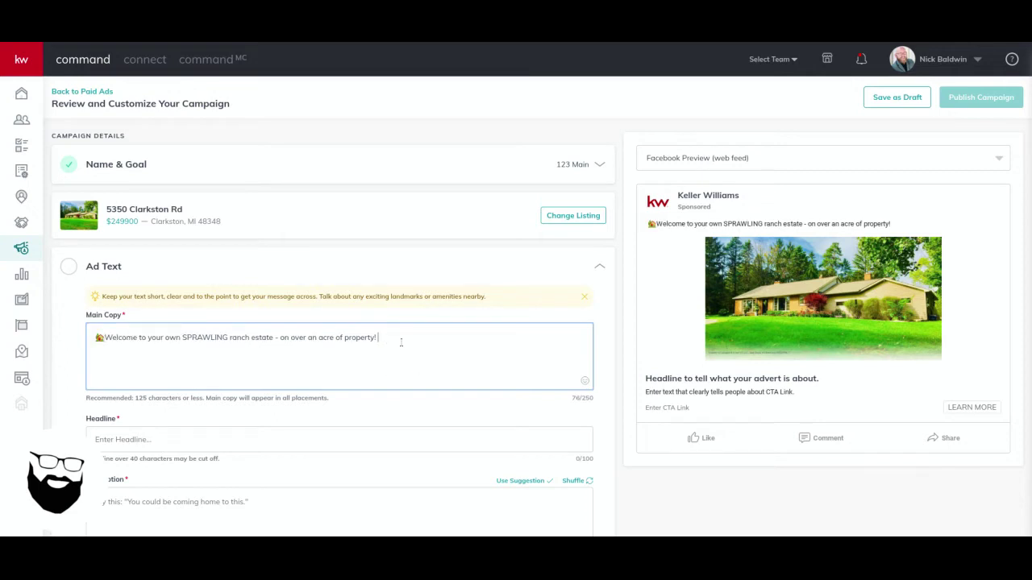
pyautogui.write("This won't last long and ha")
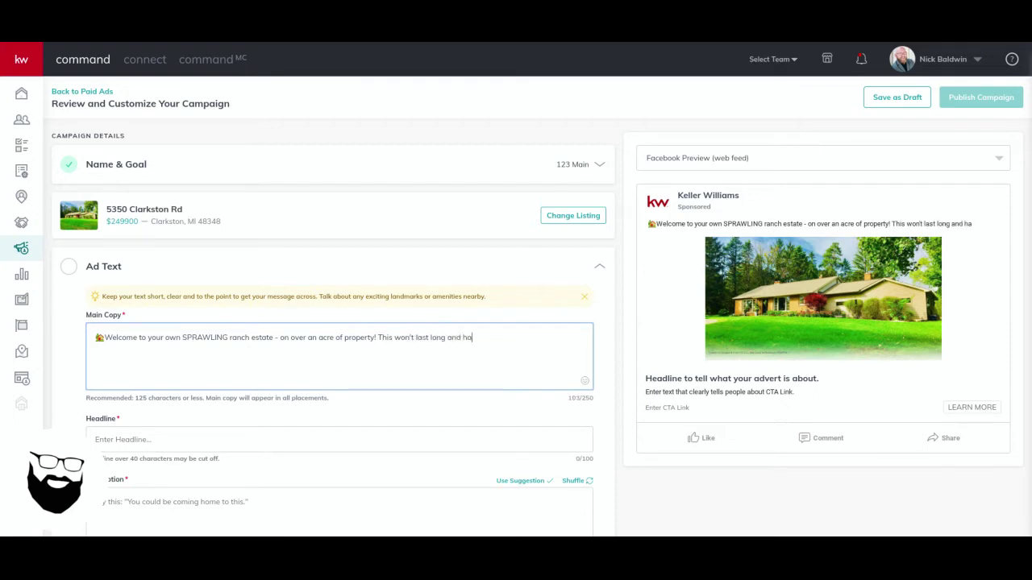
pyautogui.write('s lots of amazing updates.')
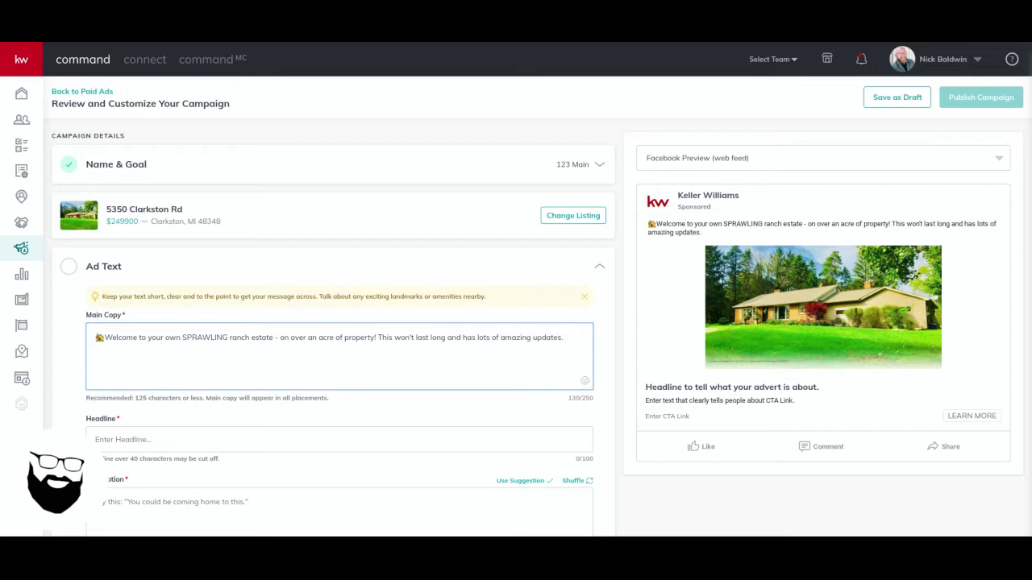
pyautogui.write(' Click LEARN MORE f')
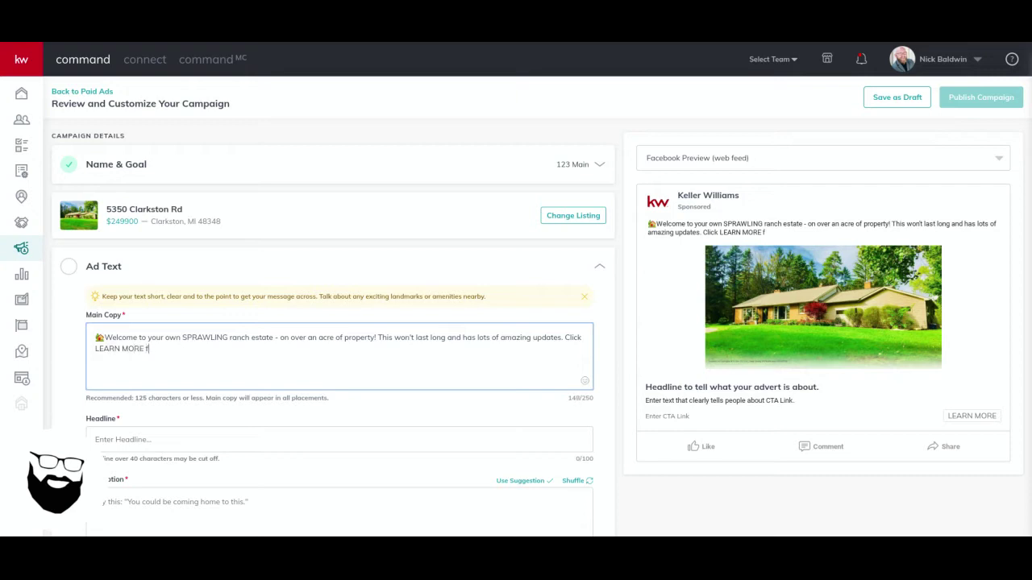
pyautogui.write('or infor, price and photos')
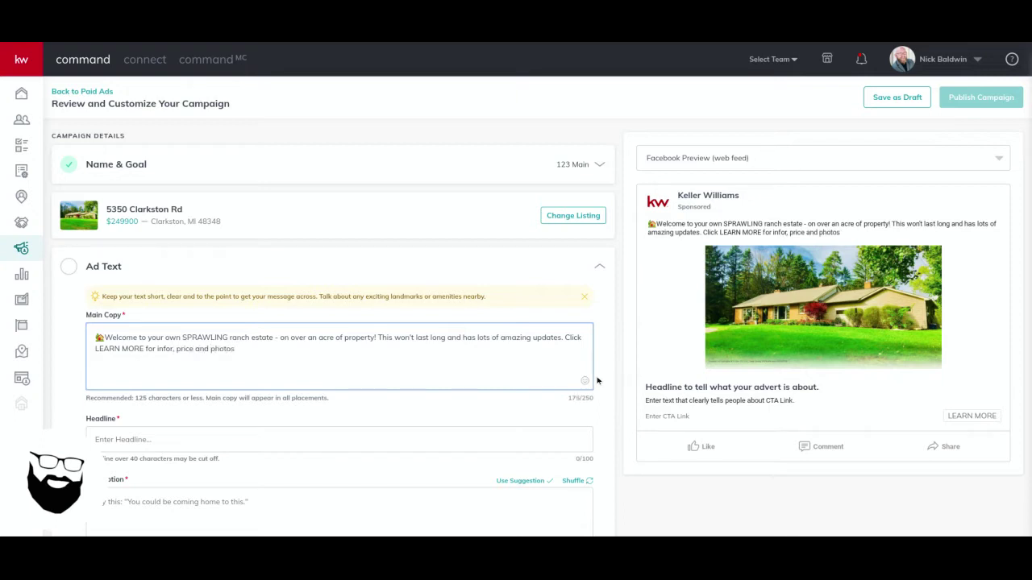
# Add 🔎 and 👇 emojis after 'photos', then paste the pair again at the end
pyautogui.click(584, 381)
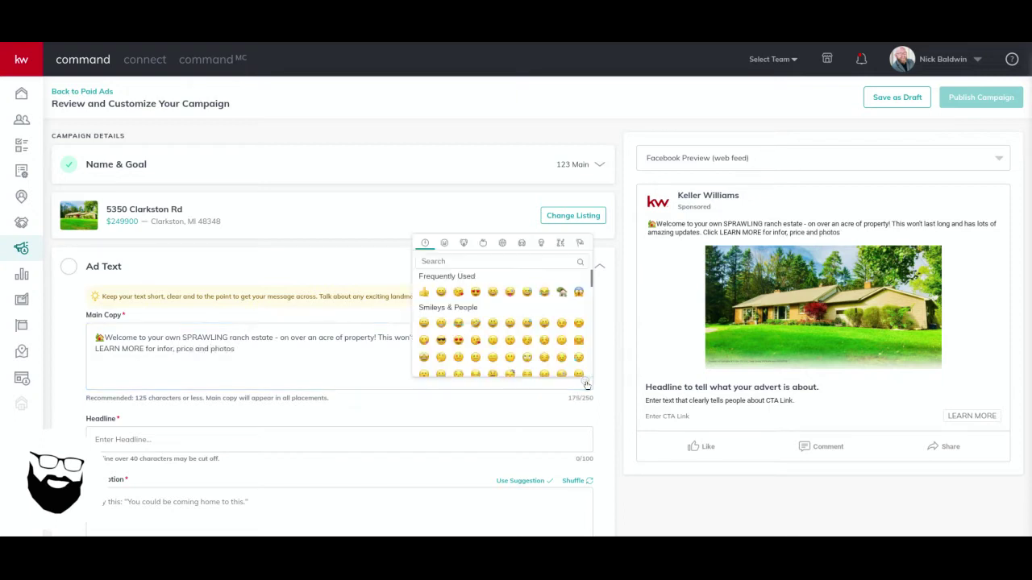
pyautogui.click(484, 261)
pyautogui.write('mag')
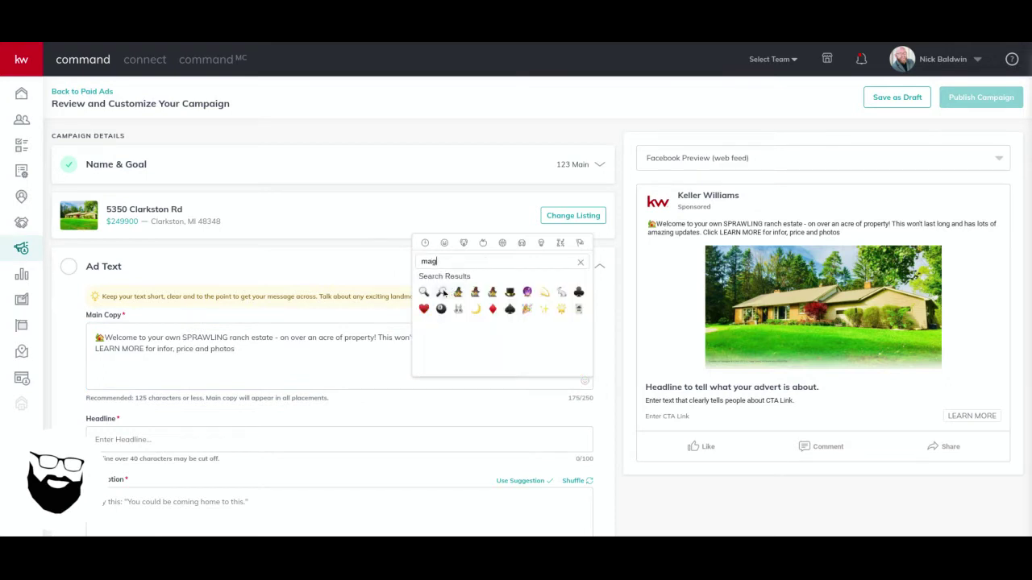
pyautogui.click(442, 292)
pyautogui.click(256, 349)
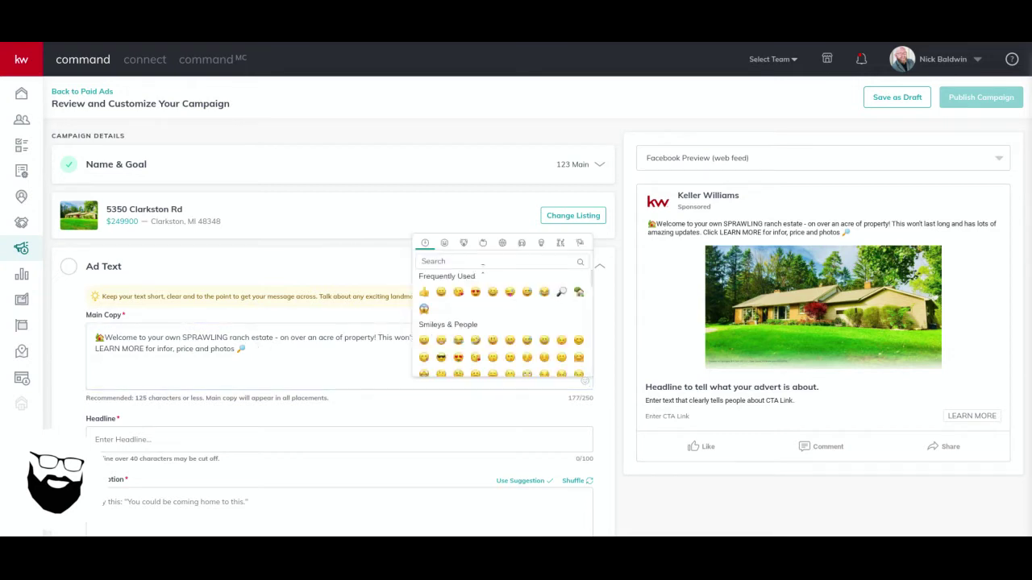
pyautogui.write('down')
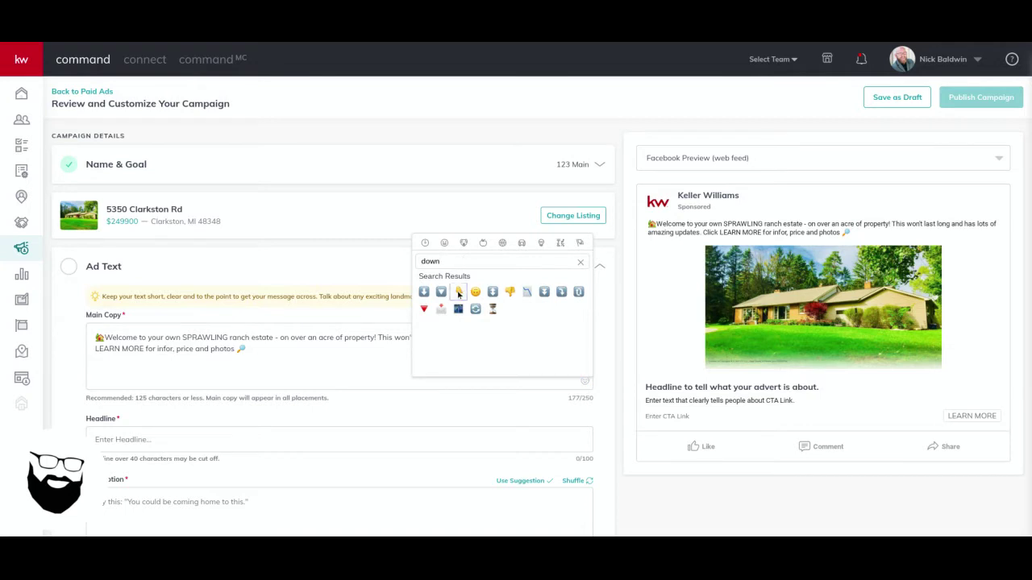
pyautogui.click(460, 291)
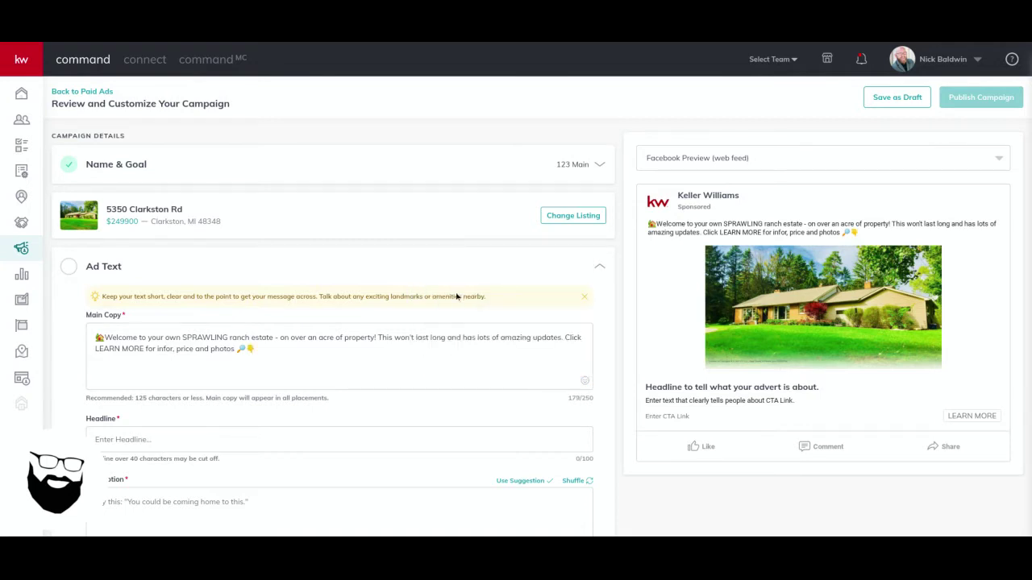
pyautogui.doubleClick(246, 348)
pyautogui.hotkey('ctrl', 'c')
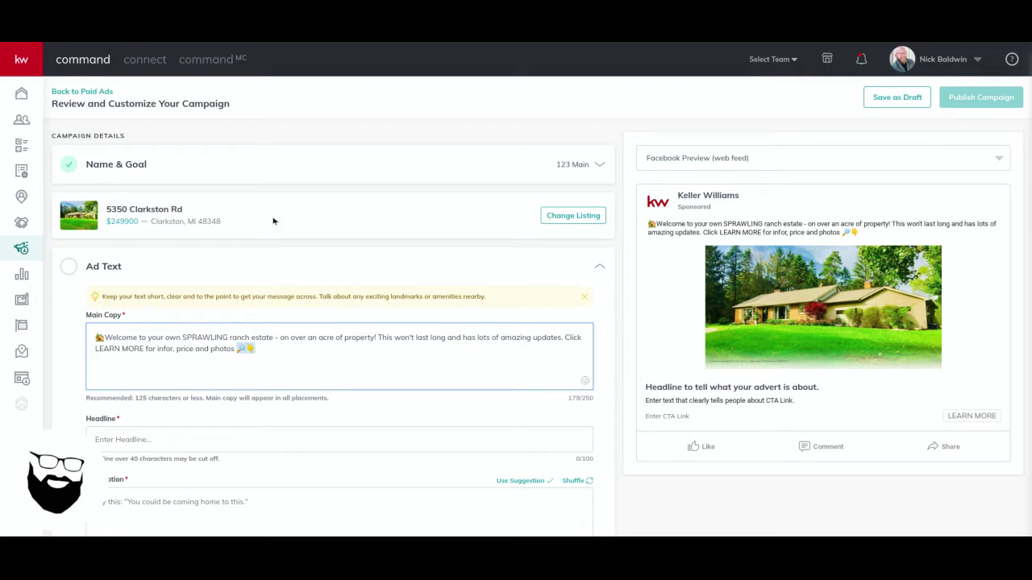
pyautogui.click(301, 348)
pyautogui.hotkey('ctrl', 'v')
pyautogui.scroll(-3, 395, 364)
# Enter the headline 'Just Listed Ranch in Clarkston'
pyautogui.click(300, 301)
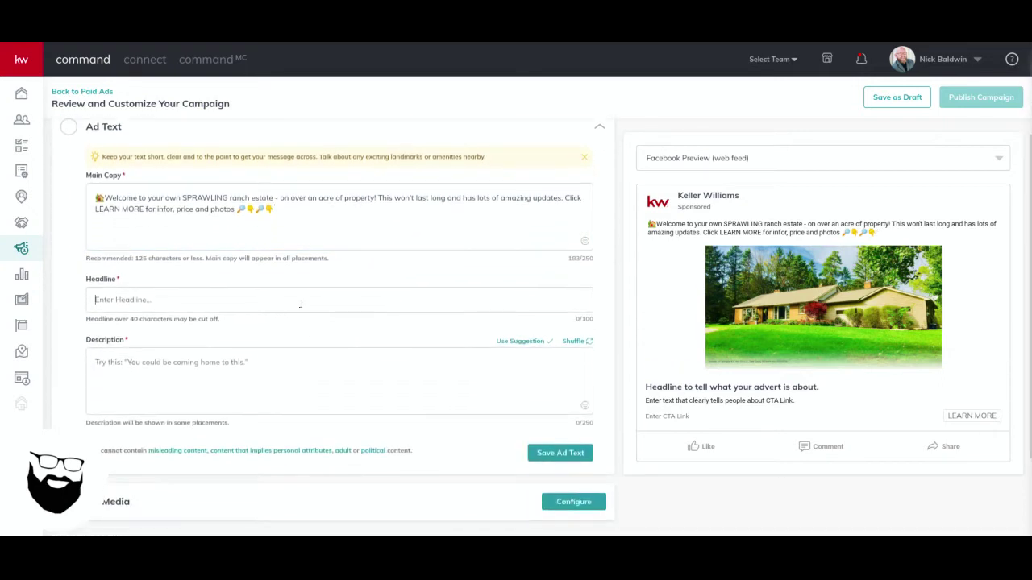
pyautogui.write('Just Listed')
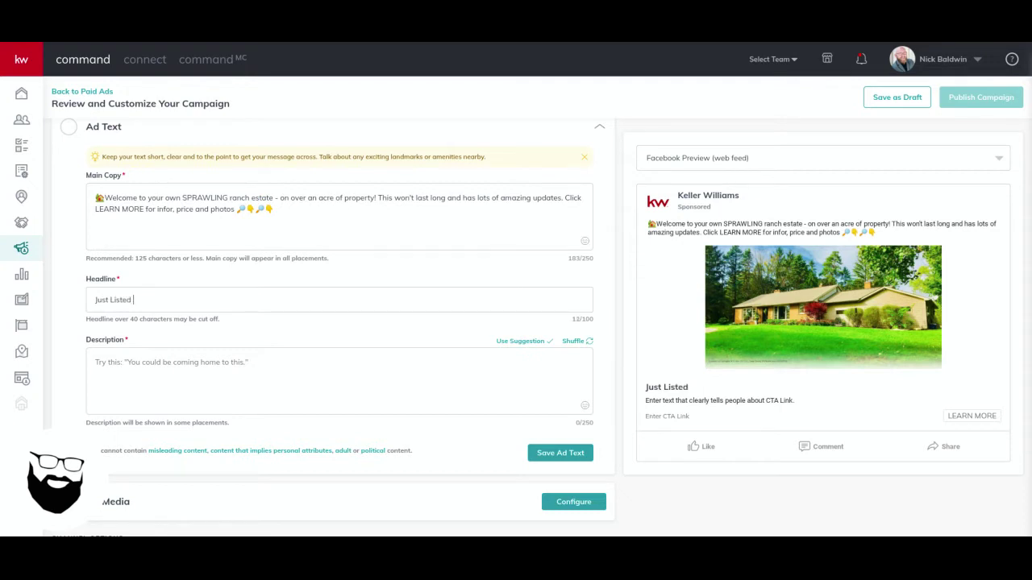
pyautogui.write(' Ranch in Clarkston')
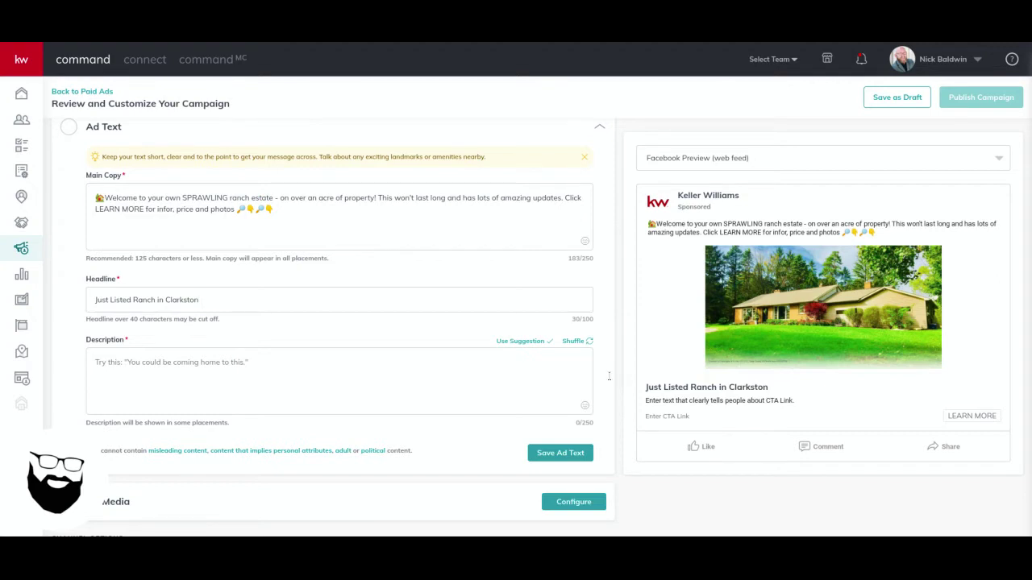
pyautogui.tripleClick(686, 387)
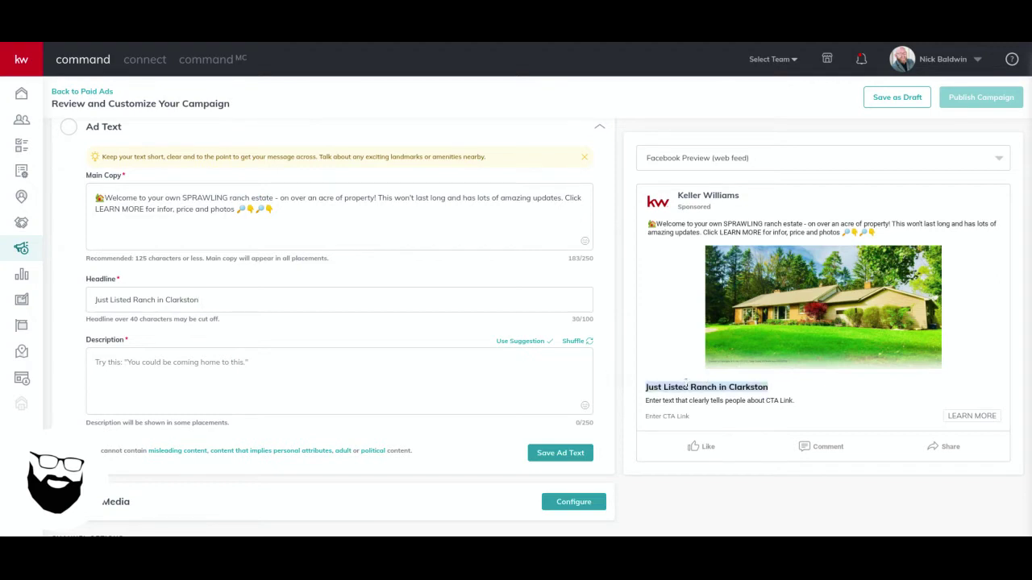
# Use the suggested description 'You could be coming home to this.' and save the ad text
pyautogui.click(177, 361)
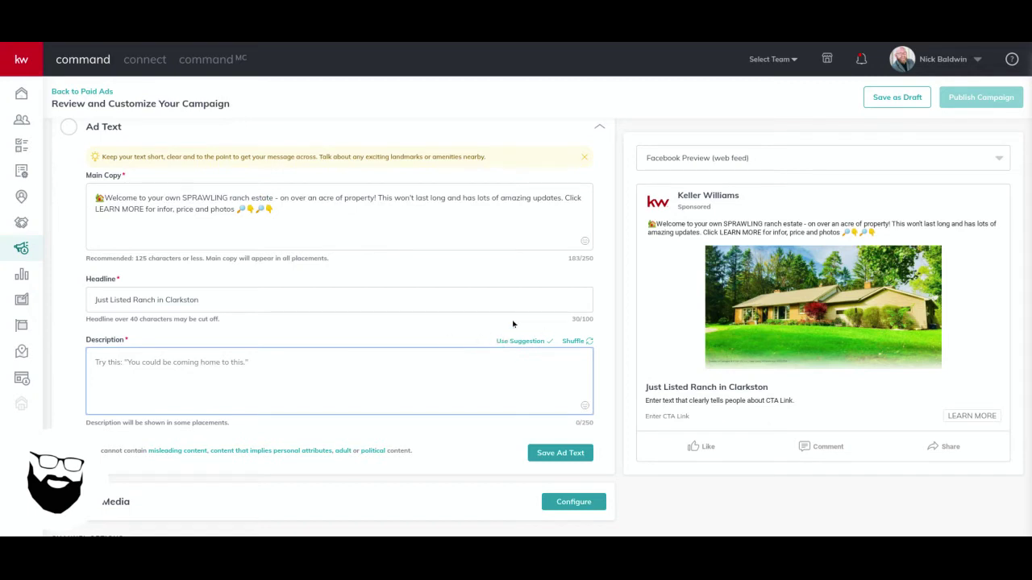
pyautogui.click(577, 343)
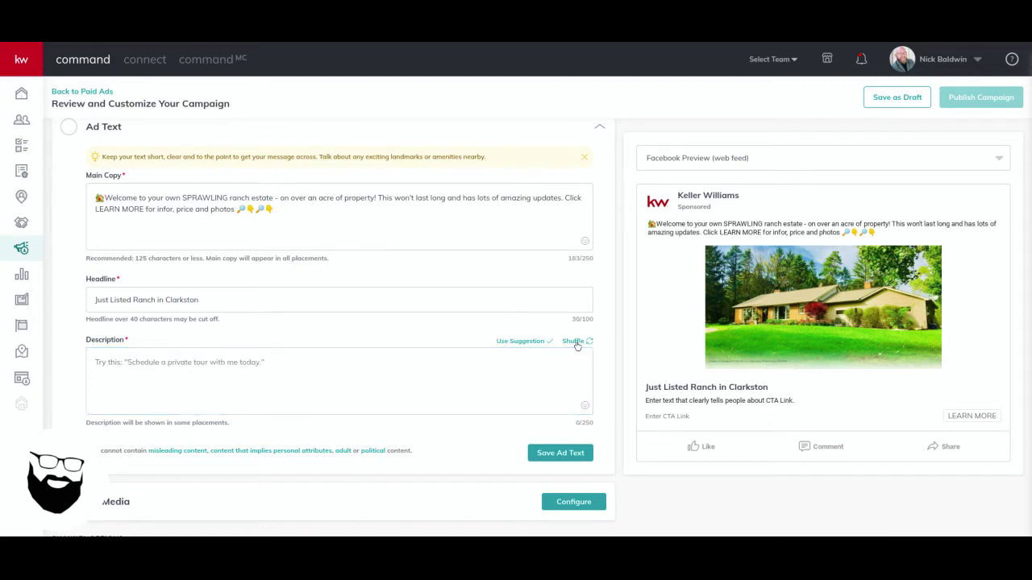
pyautogui.click(574, 342)
pyautogui.click(574, 342)
pyautogui.click(238, 362)
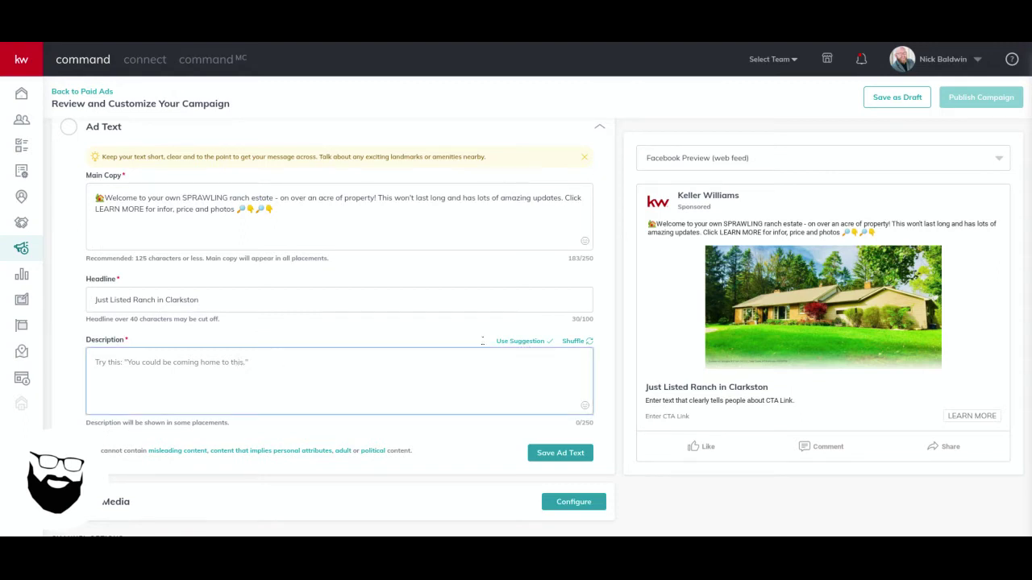
pyautogui.click(522, 341)
pyautogui.scroll(-3, 533, 344)
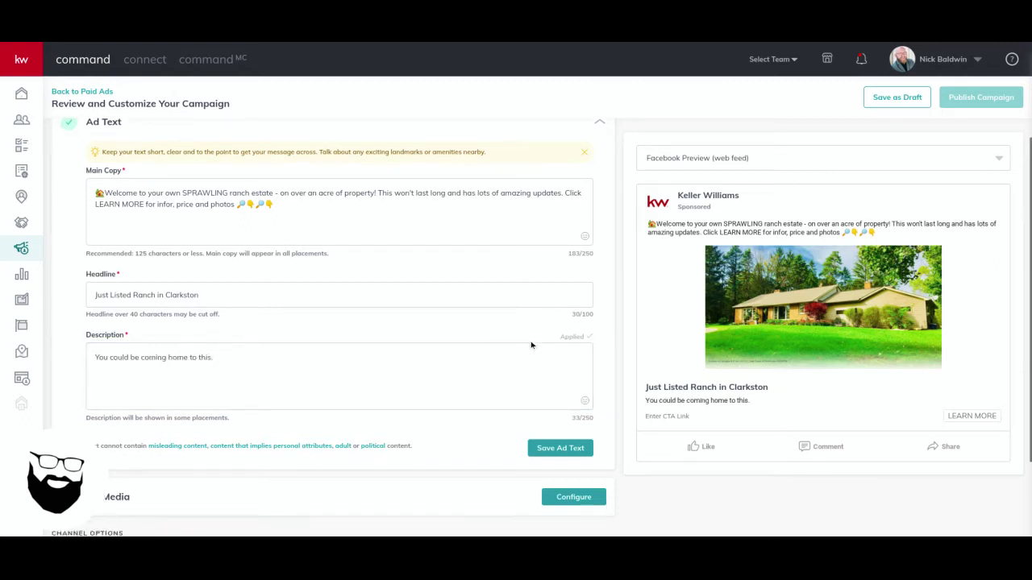
pyautogui.click(560, 336)
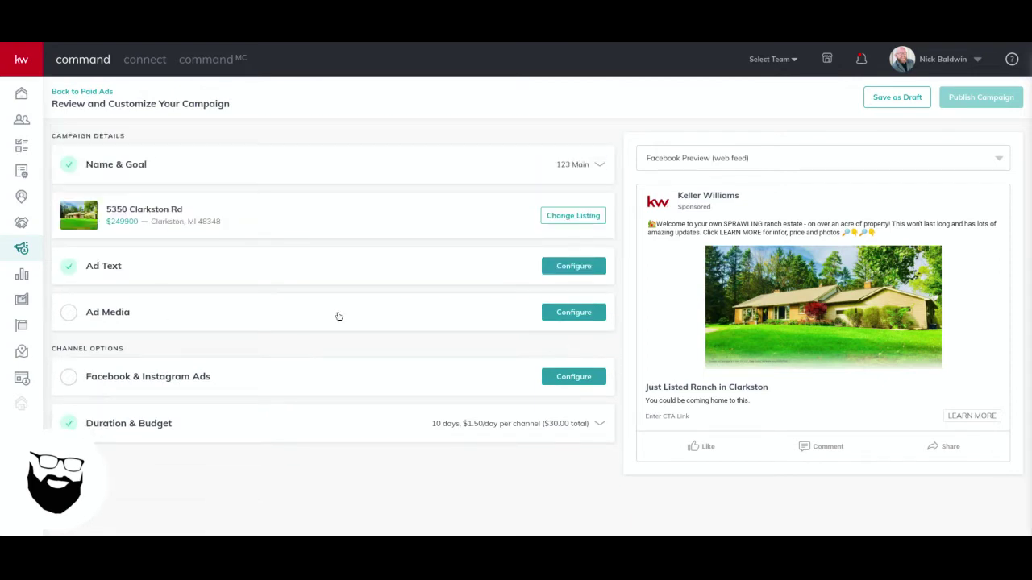
# Add a second listing photo, trying square and vertical crops before saving it at Wide (1.91:1)
pyautogui.click(567, 314)
pyautogui.scroll(-2, 354, 371)
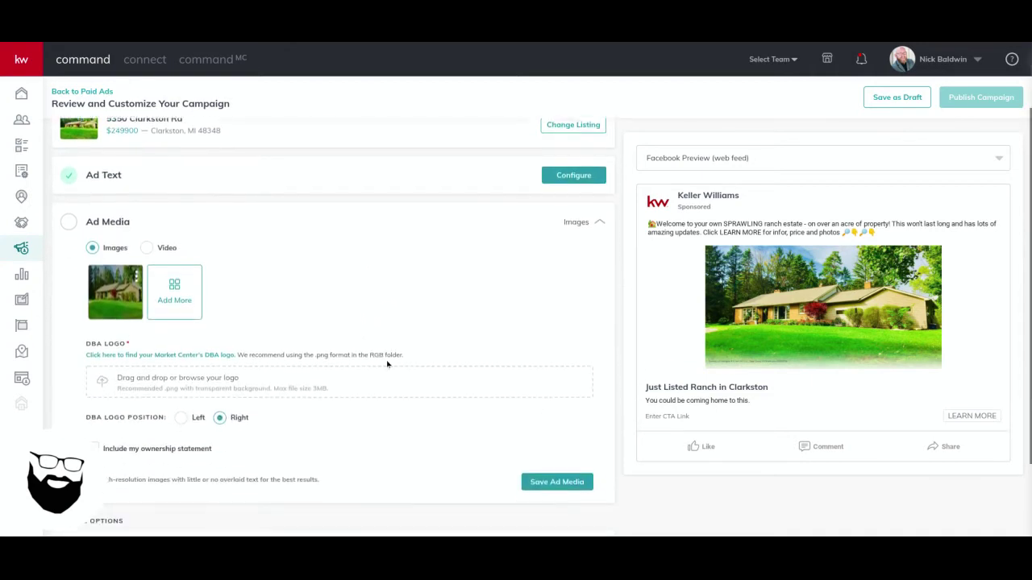
pyautogui.click(175, 276)
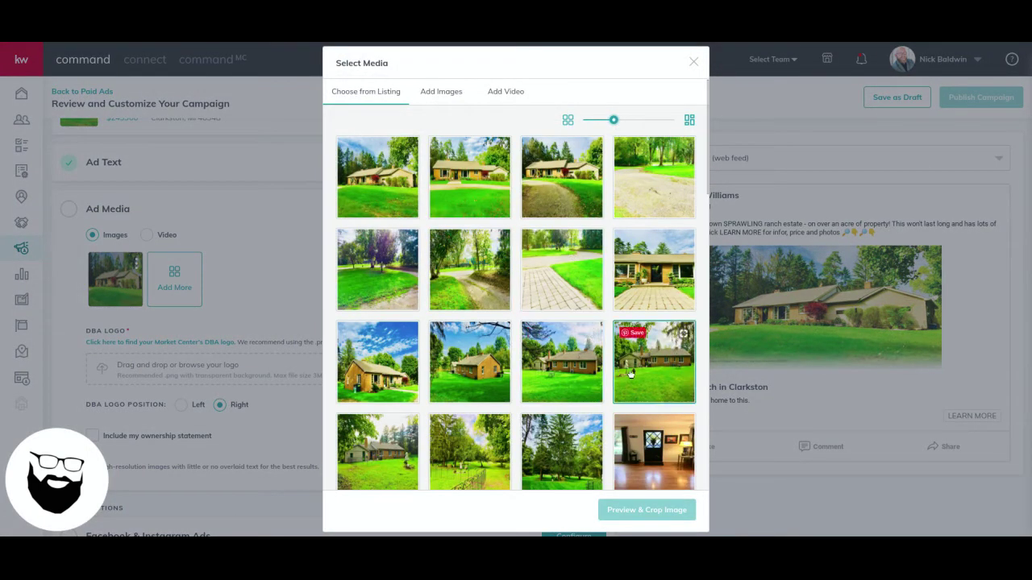
pyautogui.scroll(-2, 625, 363)
pyautogui.scroll(-3, 621, 358)
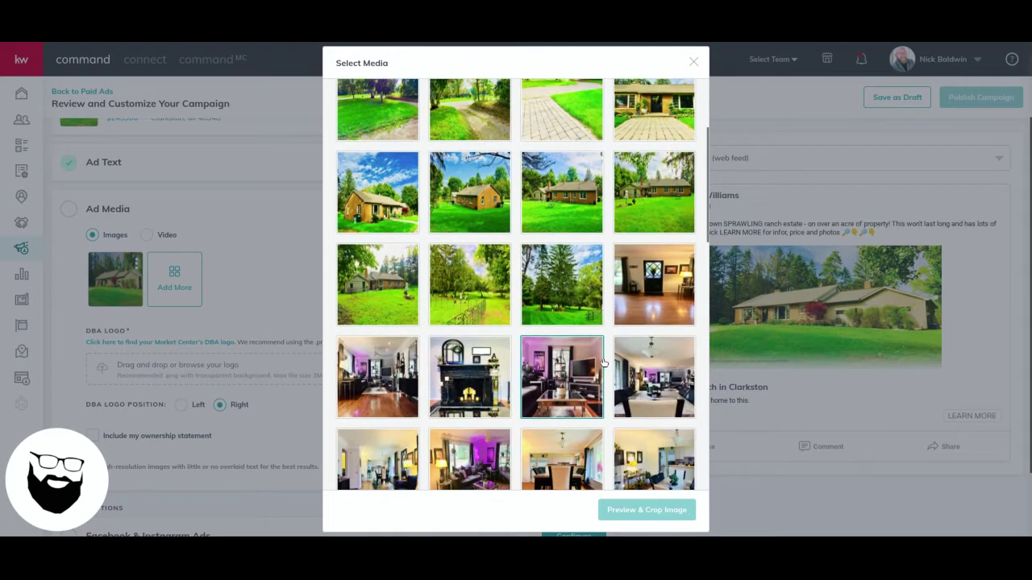
pyautogui.scroll(5, 577, 436)
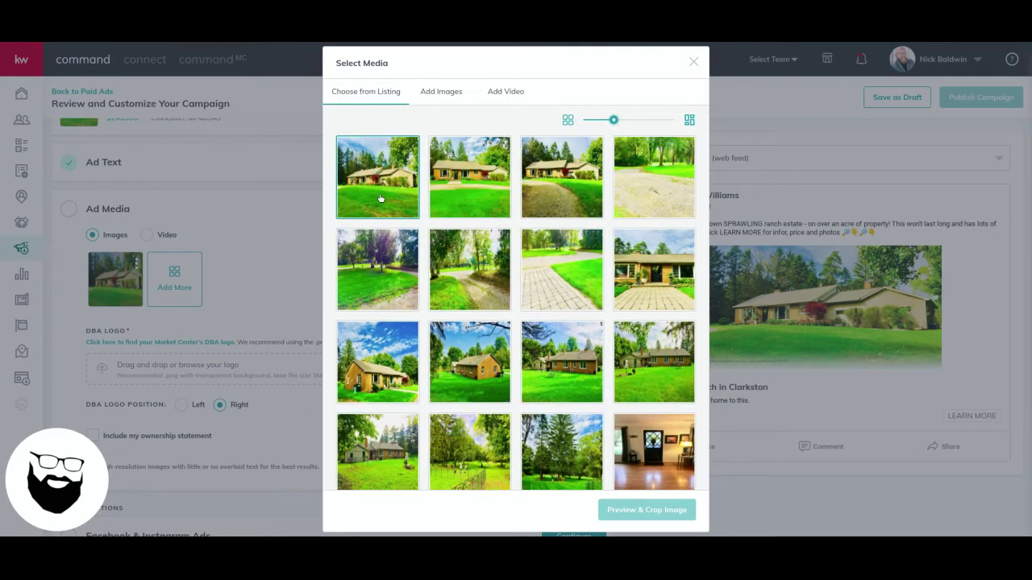
pyautogui.click(473, 188)
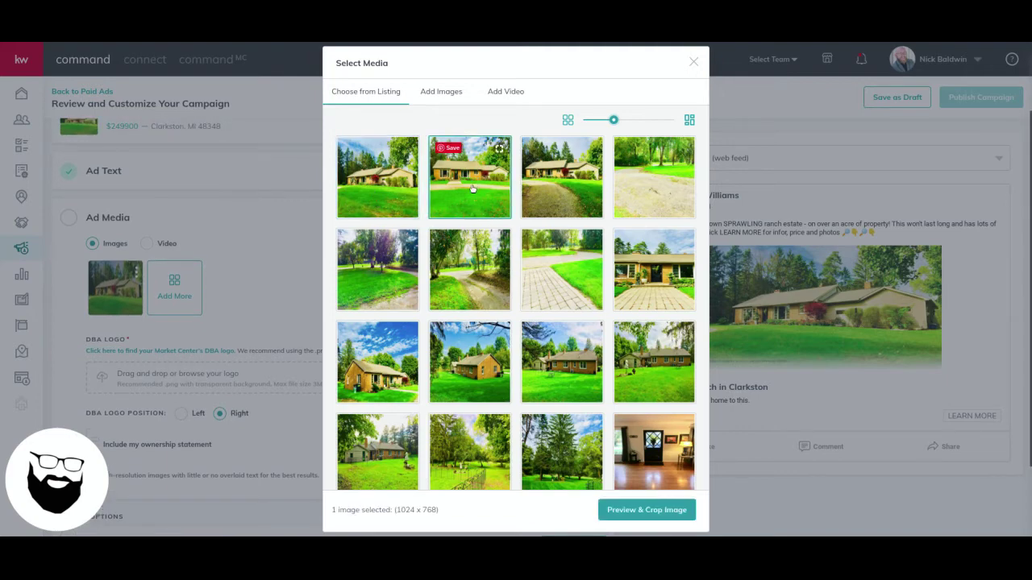
pyautogui.click(652, 507)
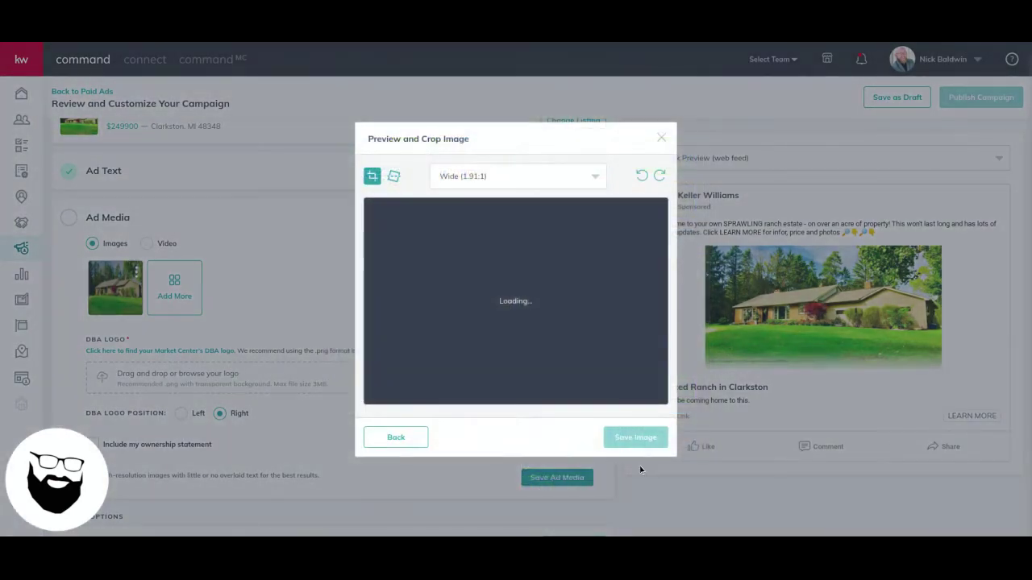
pyautogui.click(490, 179)
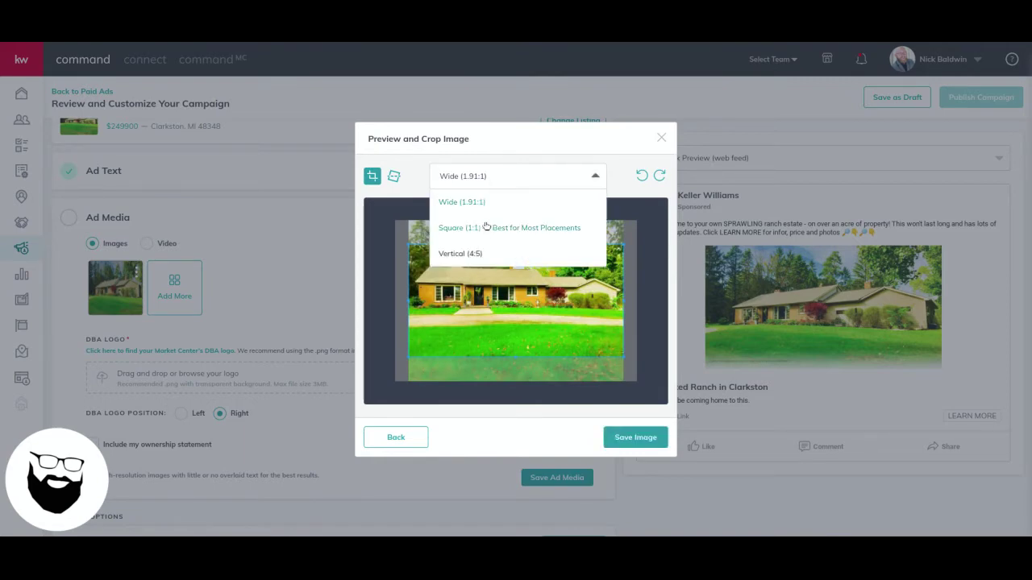
pyautogui.click(485, 233)
pyautogui.click(503, 174)
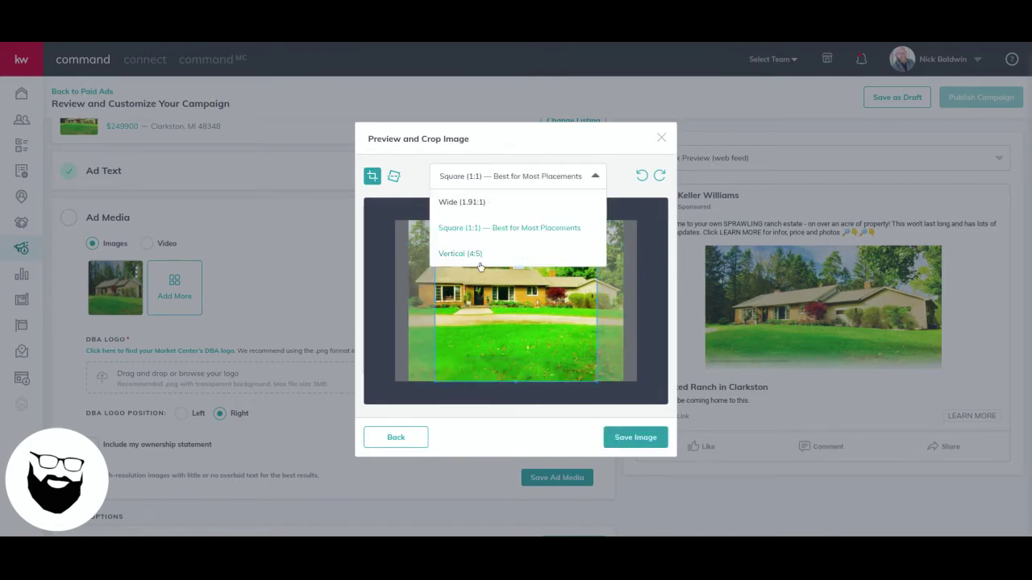
pyautogui.click(478, 254)
pyautogui.click(482, 184)
pyautogui.click(481, 184)
pyautogui.moveTo(492, 281)
pyautogui.mouseDown()
pyautogui.moveTo(450, 281)
pyautogui.moveTo(490, 281)
pyautogui.mouseUp()
pyautogui.click(502, 182)
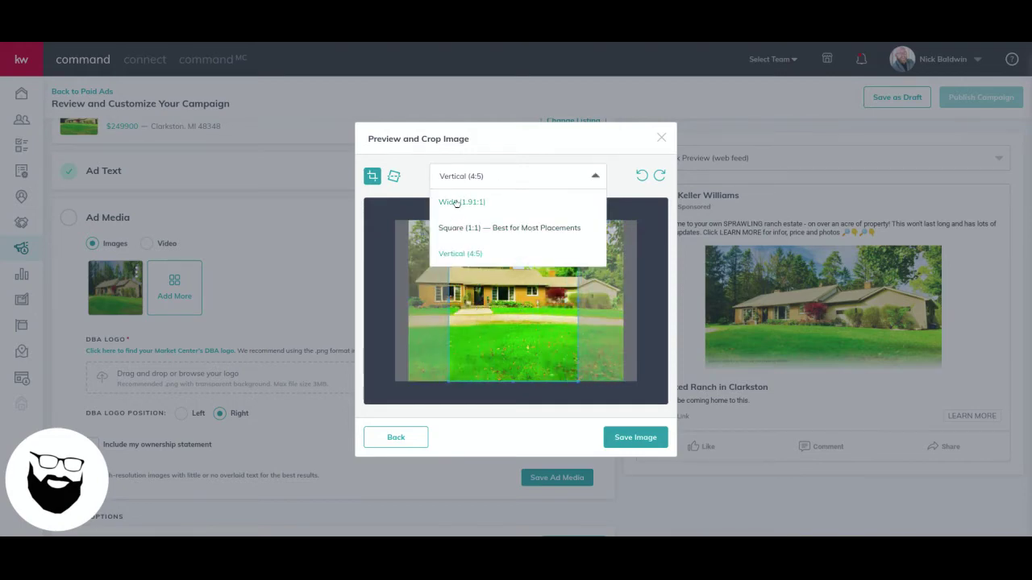
pyautogui.click(457, 202)
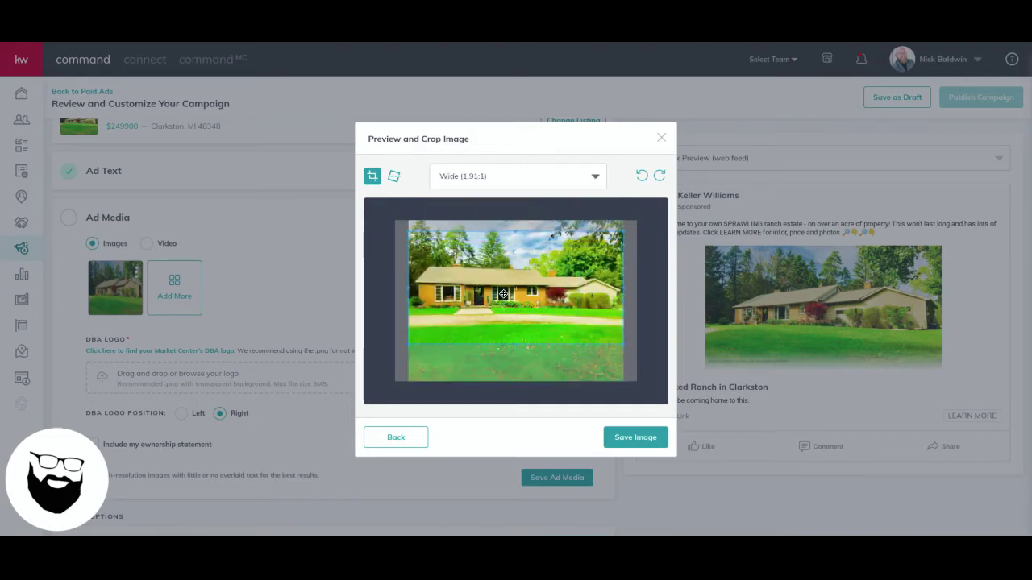
pyautogui.click(635, 439)
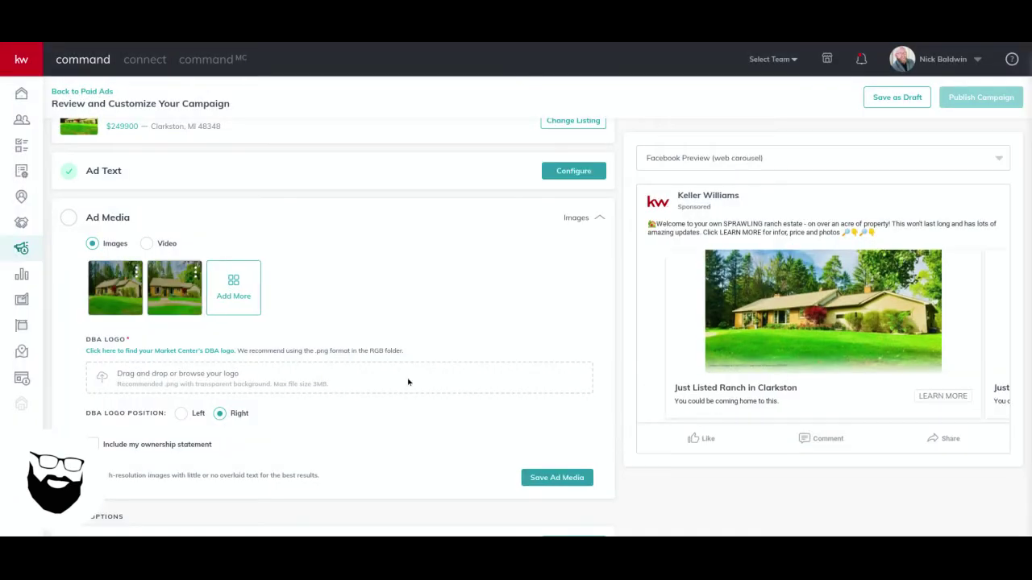
# Drag the new photo to first place, then delete the second house photo
pyautogui.moveTo(191, 272)
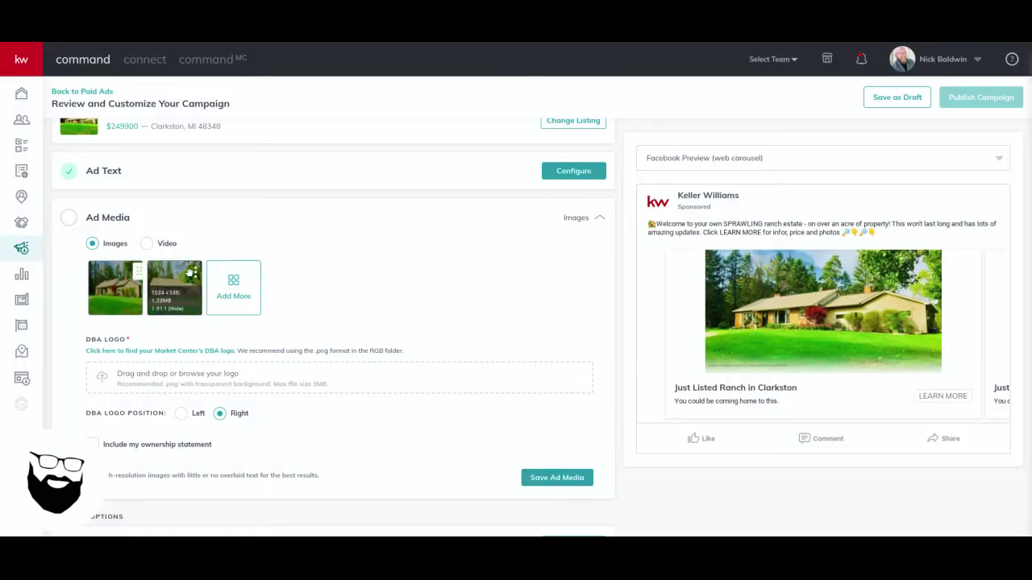
pyautogui.moveTo(179, 277); pyautogui.dragTo(123, 275)
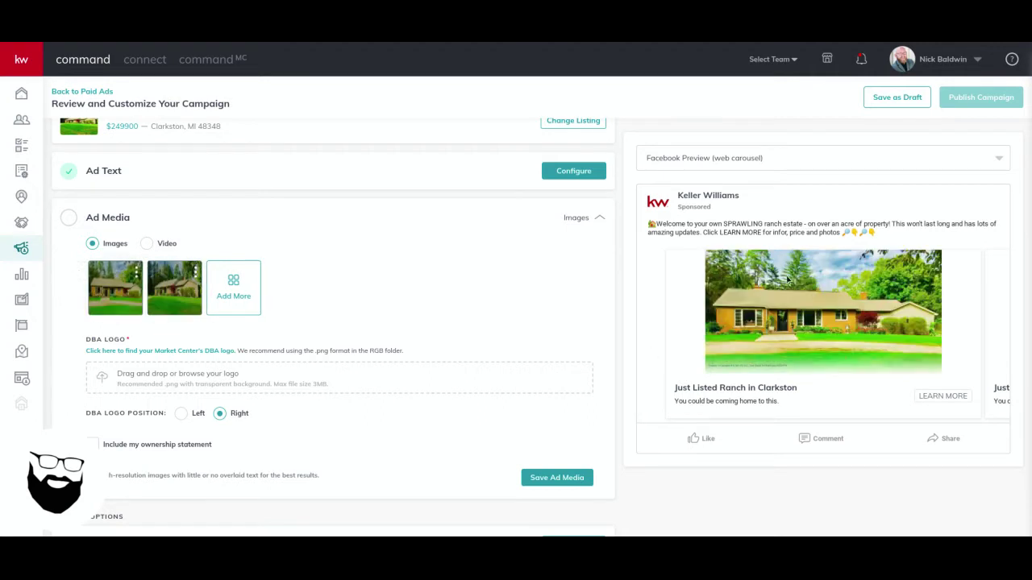
pyautogui.moveTo(175, 282)
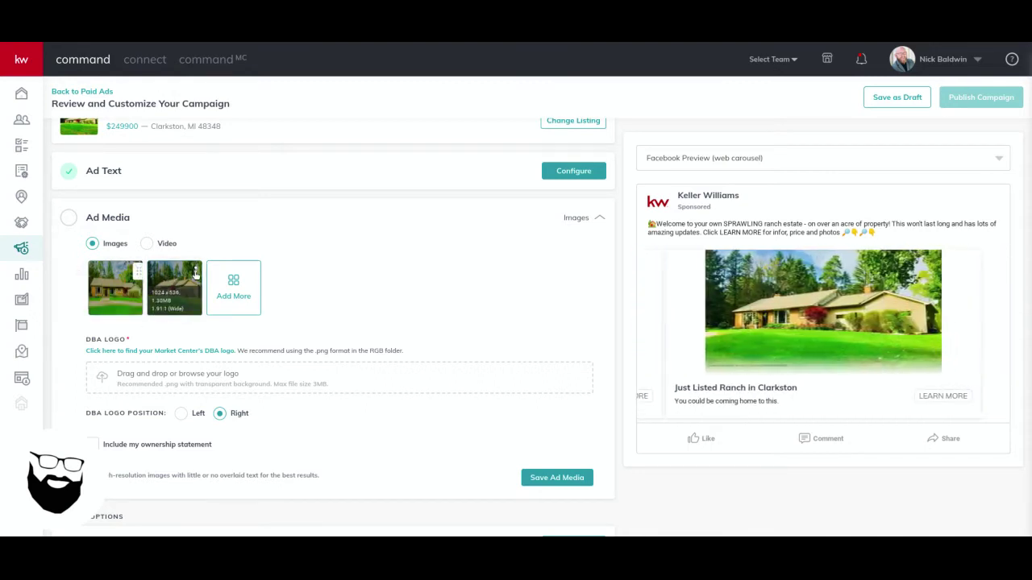
pyautogui.click(195, 275)
pyautogui.click(165, 324)
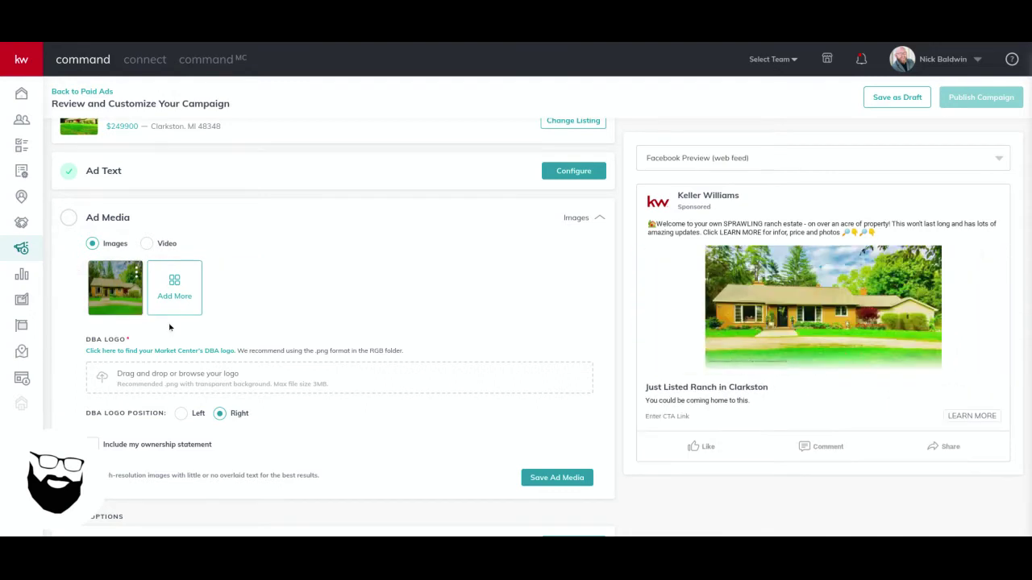
# Add the interior living room photo to the ad, cropped to Vertical (4:5)
pyautogui.click(173, 290)
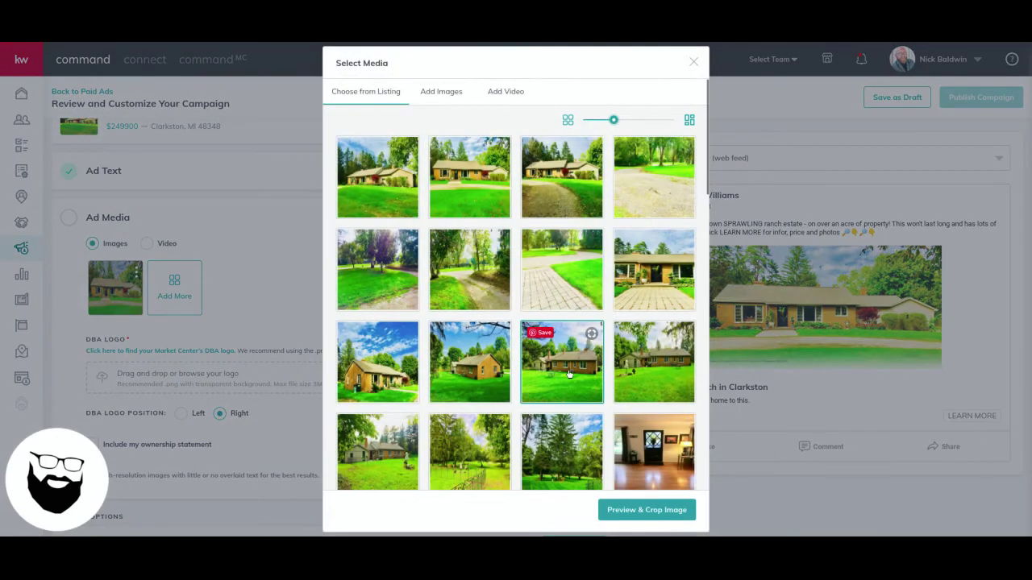
pyautogui.scroll(-2, 568, 369)
pyautogui.scroll(-2, 569, 372)
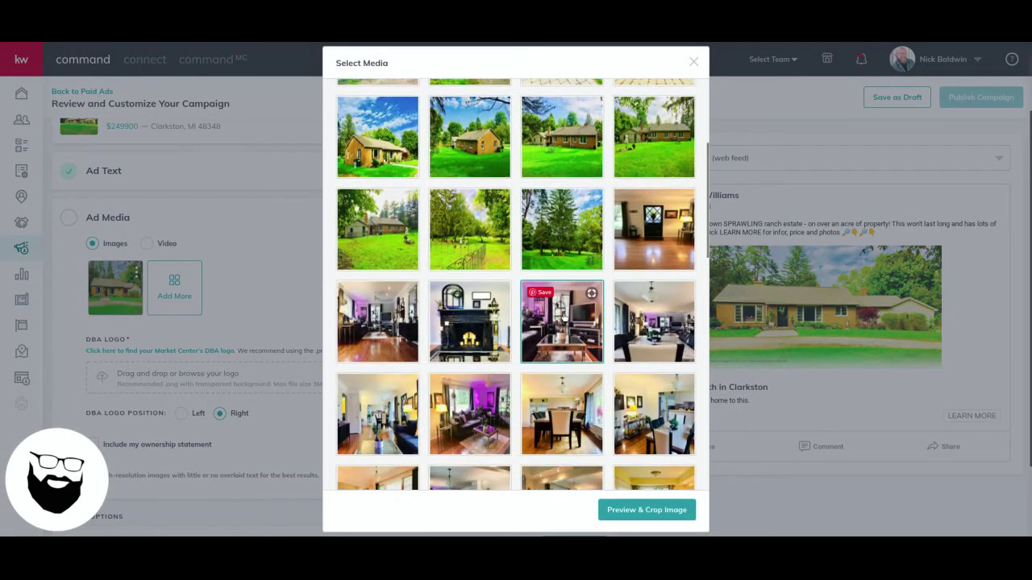
pyautogui.click(644, 507)
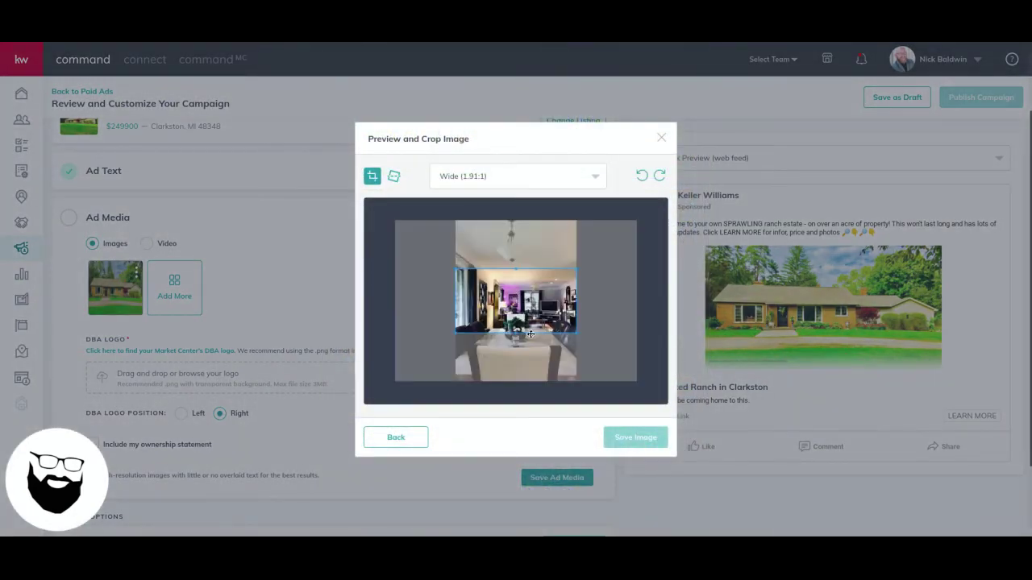
pyautogui.click(501, 177)
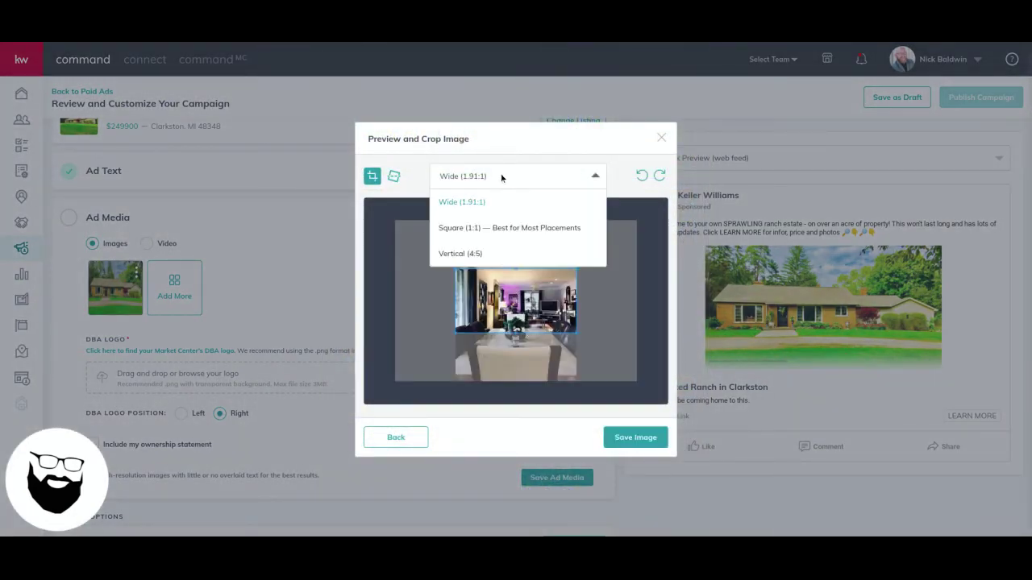
pyautogui.click(497, 252)
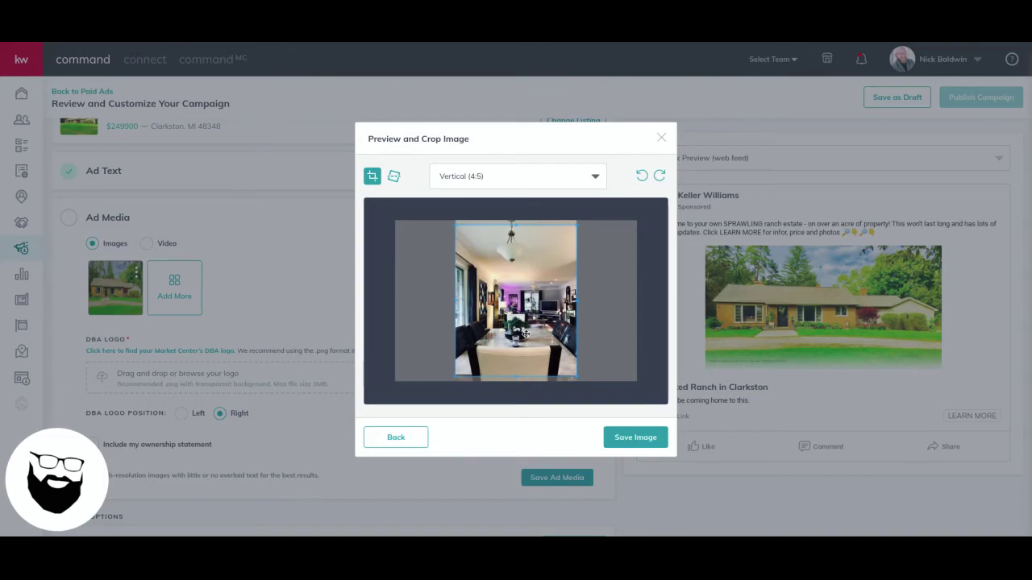
pyautogui.click(635, 438)
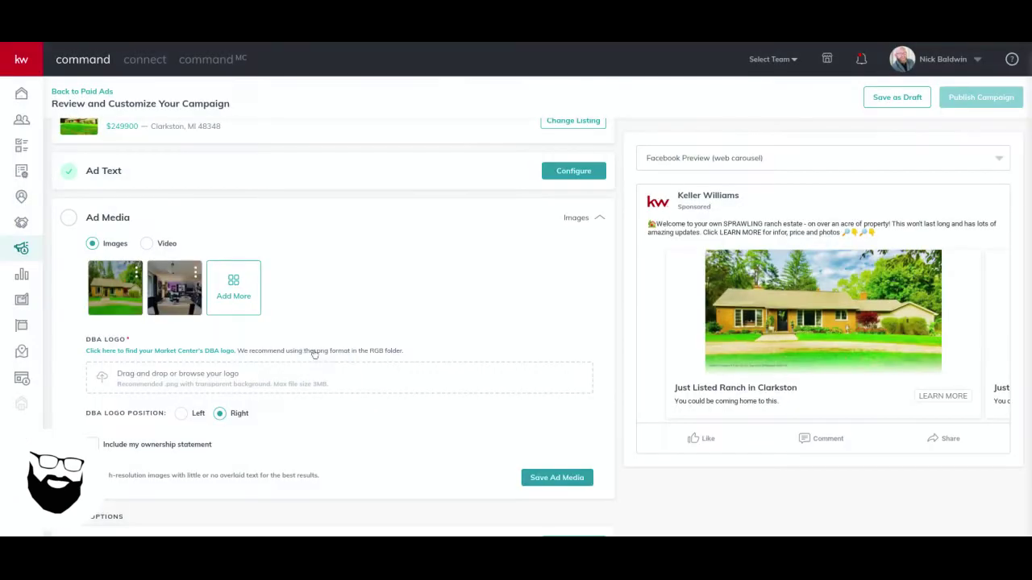
# Add the bathroom photo, cropped to Vertical (4:5)
pyautogui.click(231, 283)
pyautogui.scroll(-8, 594, 388)
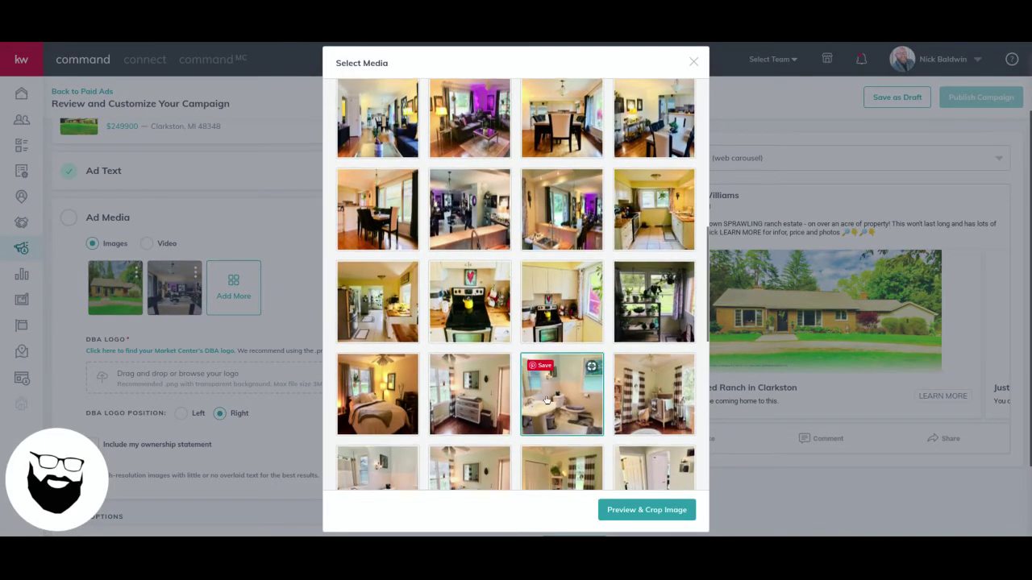
pyautogui.scroll(-3, 552, 399)
pyautogui.click(370, 420)
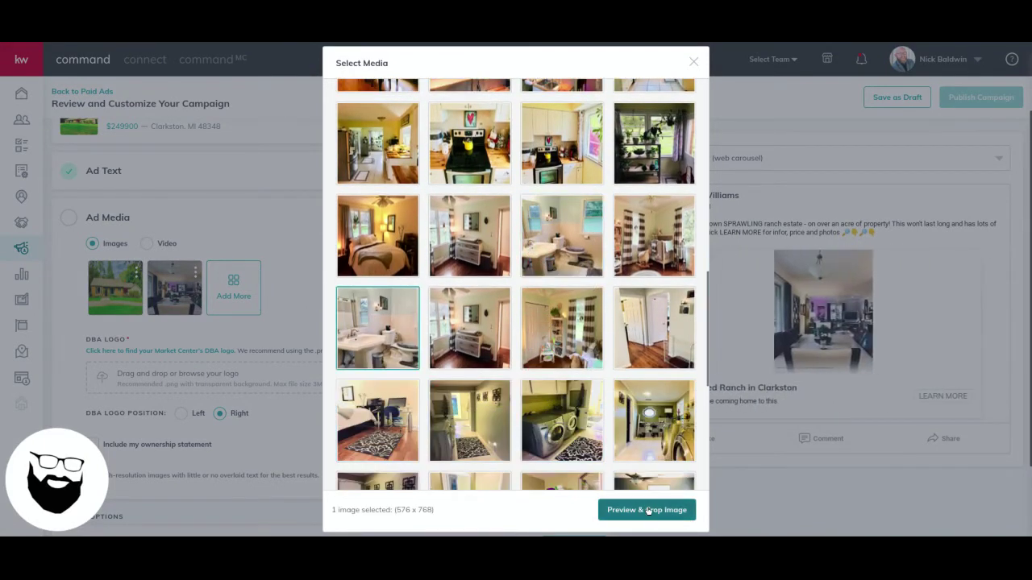
pyautogui.click(647, 509)
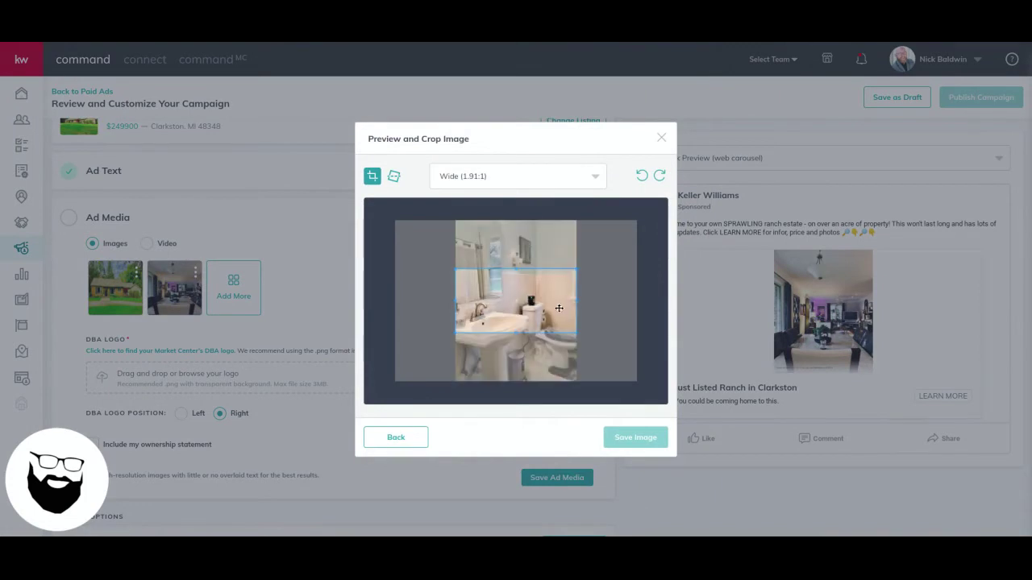
pyautogui.click(523, 173)
pyautogui.click(472, 223)
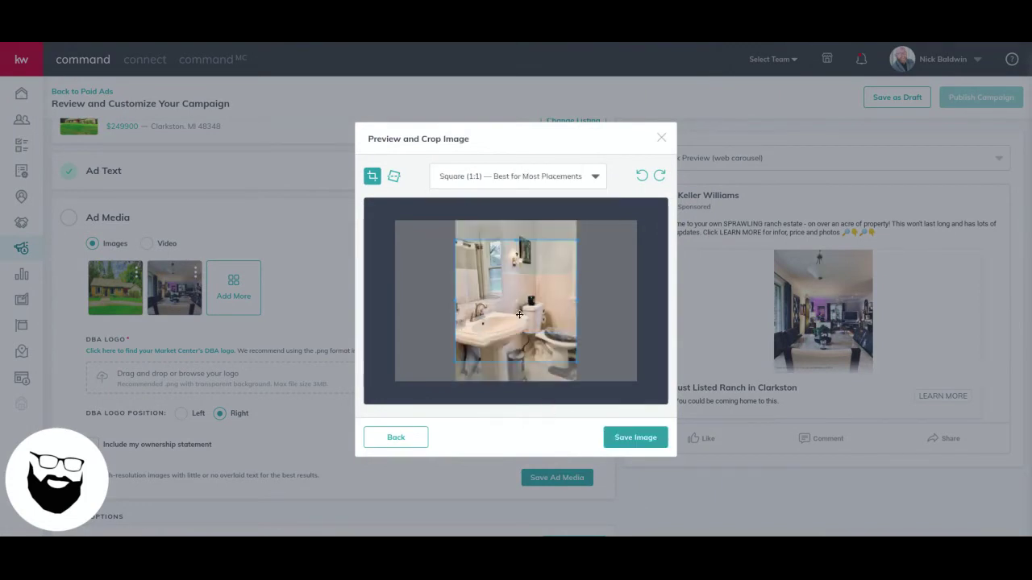
pyautogui.click(500, 177)
pyautogui.click(486, 250)
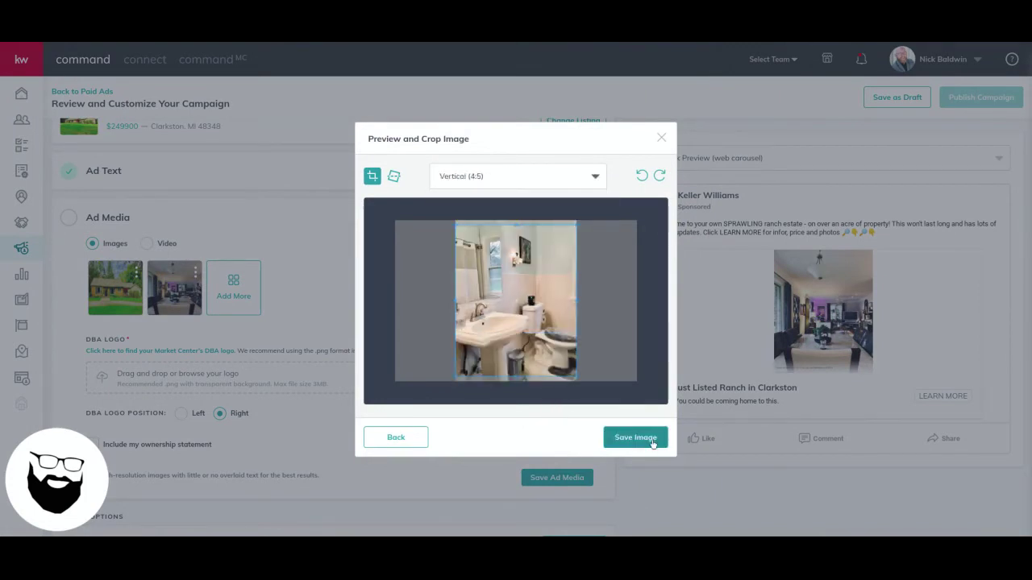
pyautogui.click(653, 443)
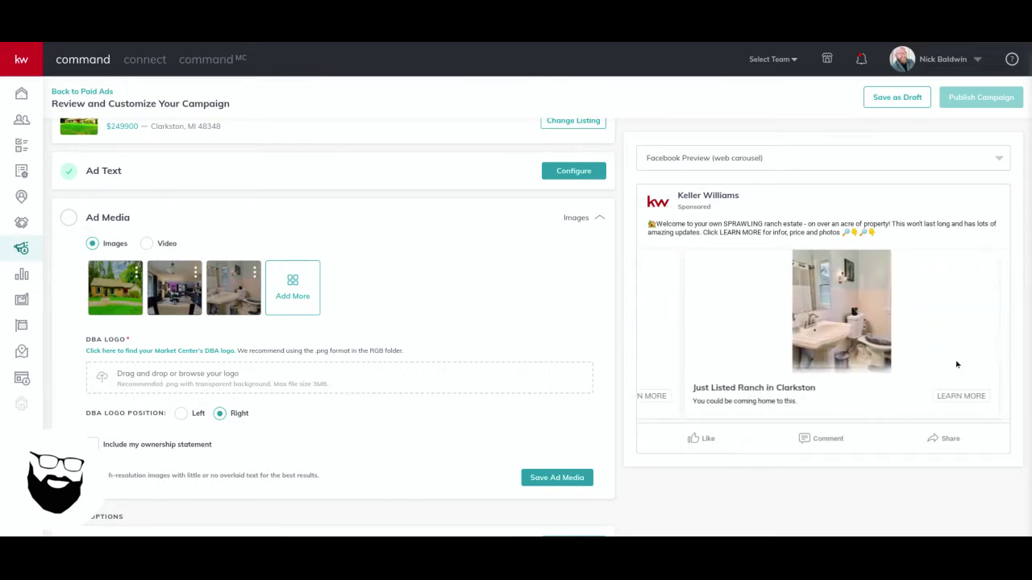
# Add the laundry room photo, cropped to Vertical (4:5)
pyautogui.click(293, 288)
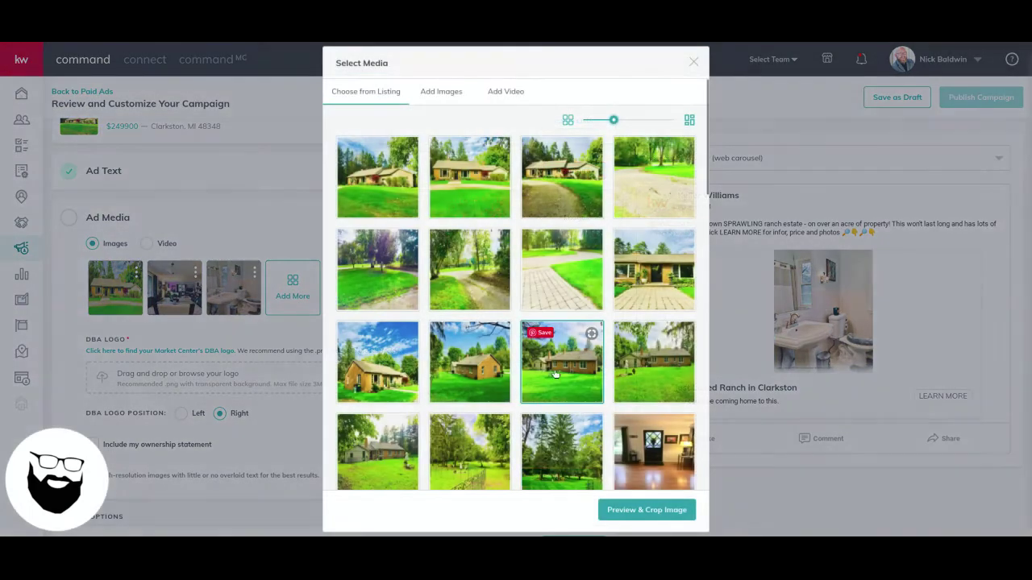
pyautogui.scroll(-3, 554, 393)
pyautogui.scroll(-12, 555, 394)
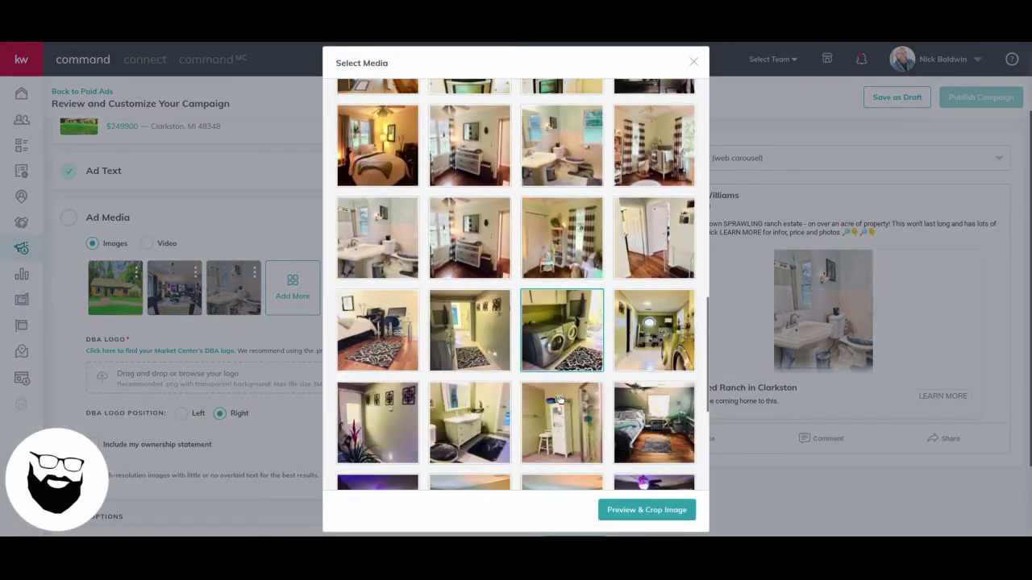
pyautogui.scroll(3, 560, 398)
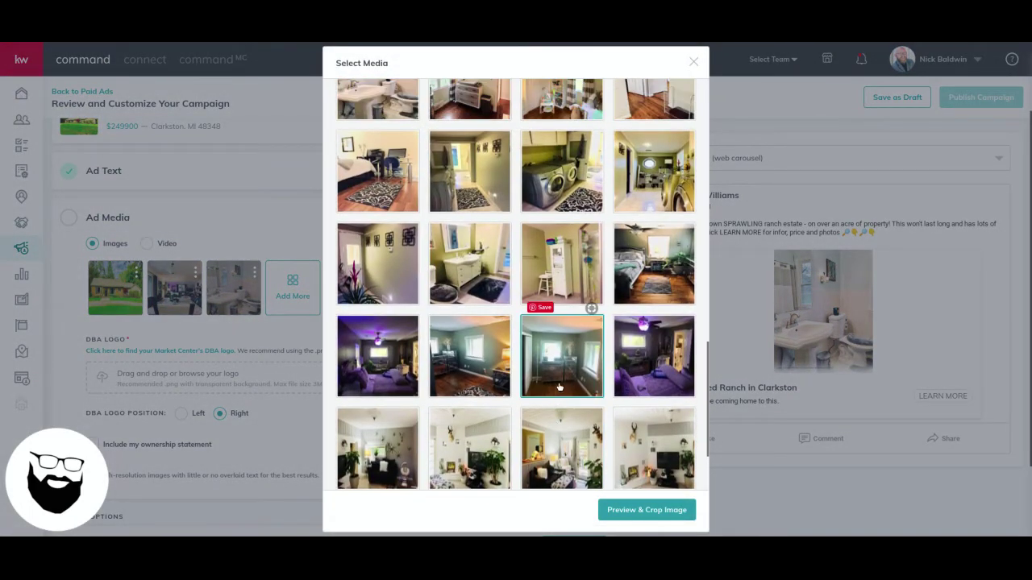
pyautogui.click(645, 216)
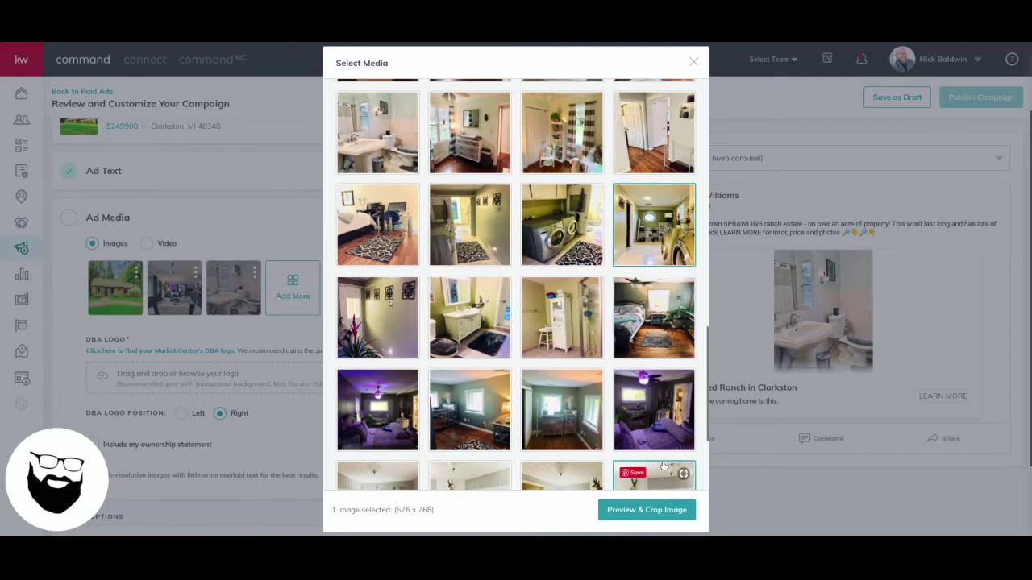
pyautogui.click(661, 516)
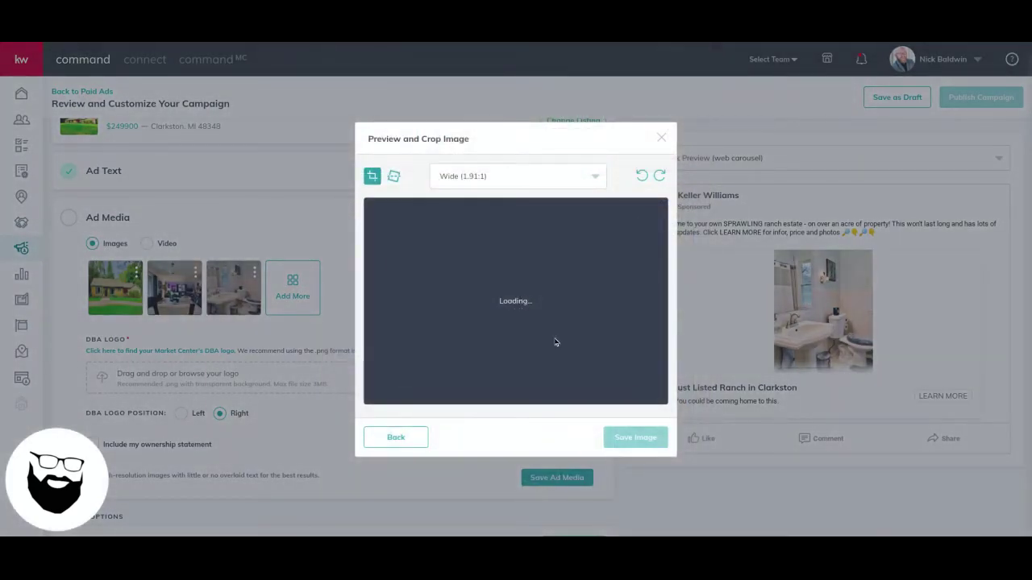
pyautogui.click(502, 178)
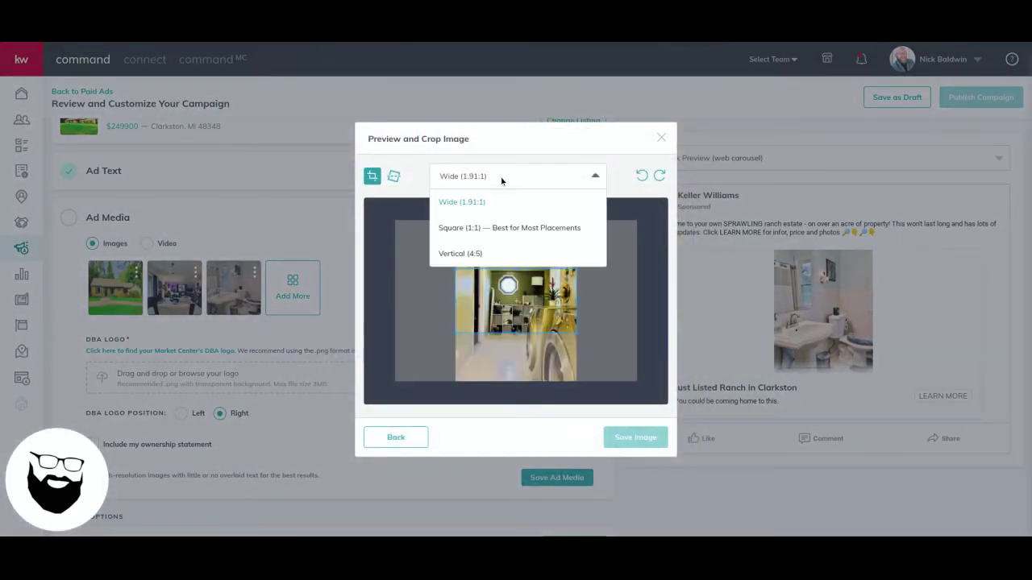
pyautogui.click(476, 255)
pyautogui.click(640, 438)
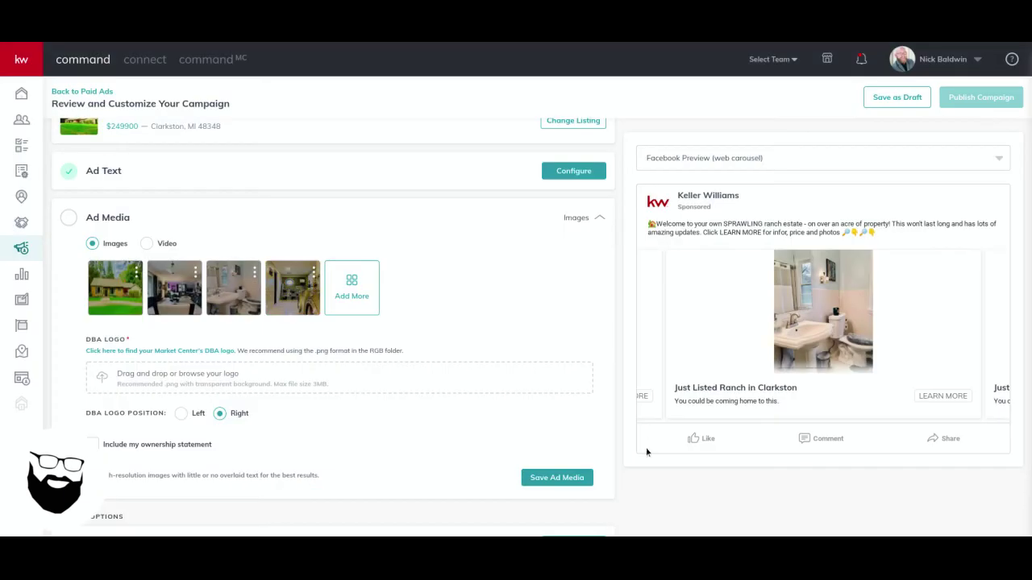
# Upload the brokerage DBA logo .png and save the four-image Ad Media section
pyautogui.scroll(-1, 537, 350)
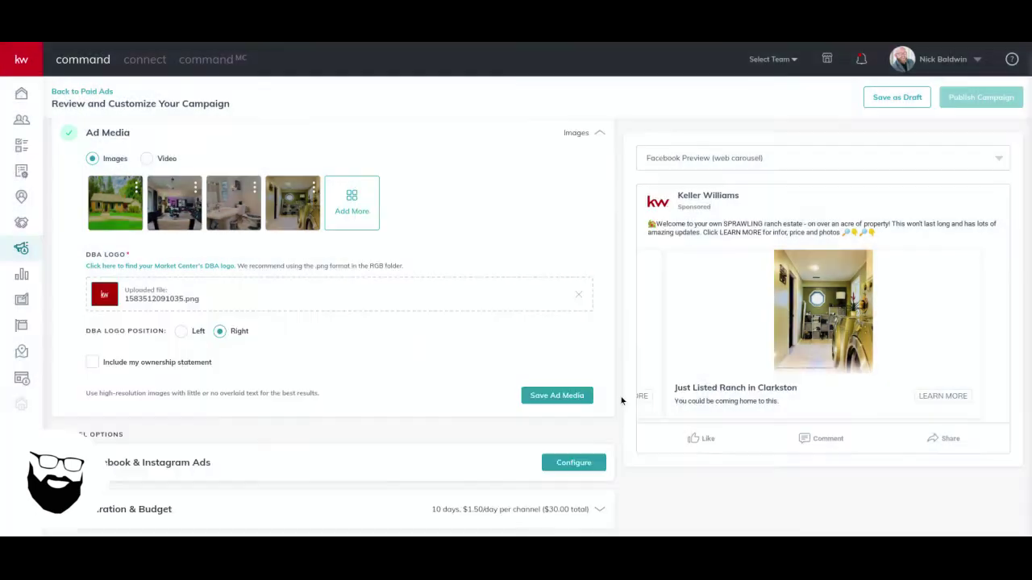
pyautogui.click(637, 435)
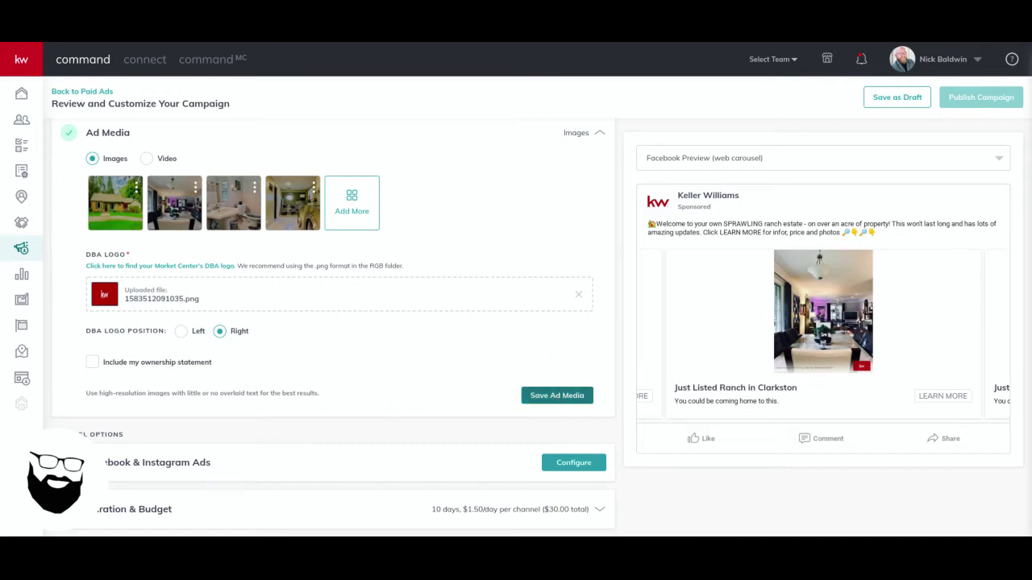
pyautogui.click(557, 395)
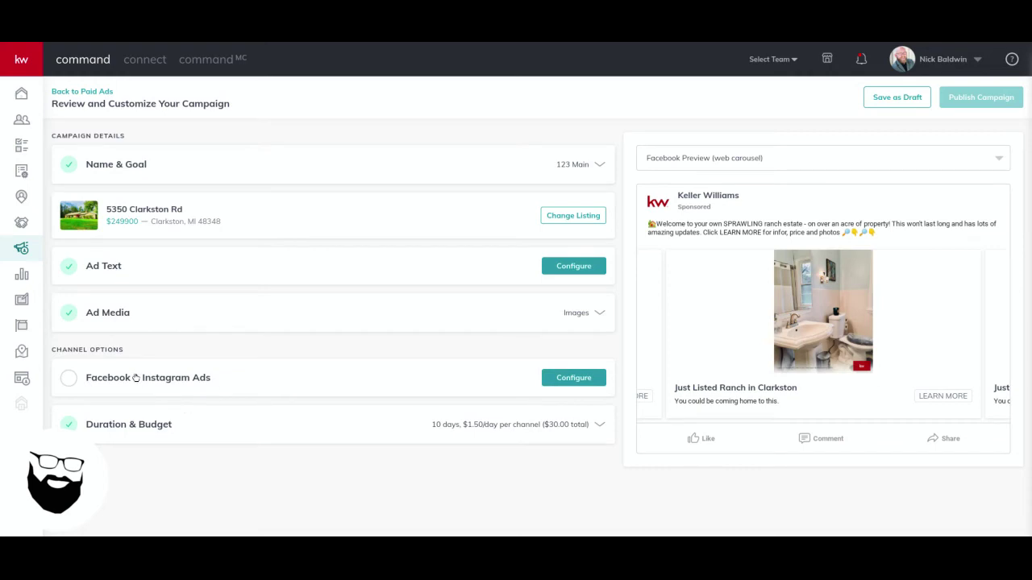
# Place the ad in Instagram Story and switch the preview to the Instagram Story layout
pyautogui.click(550, 383)
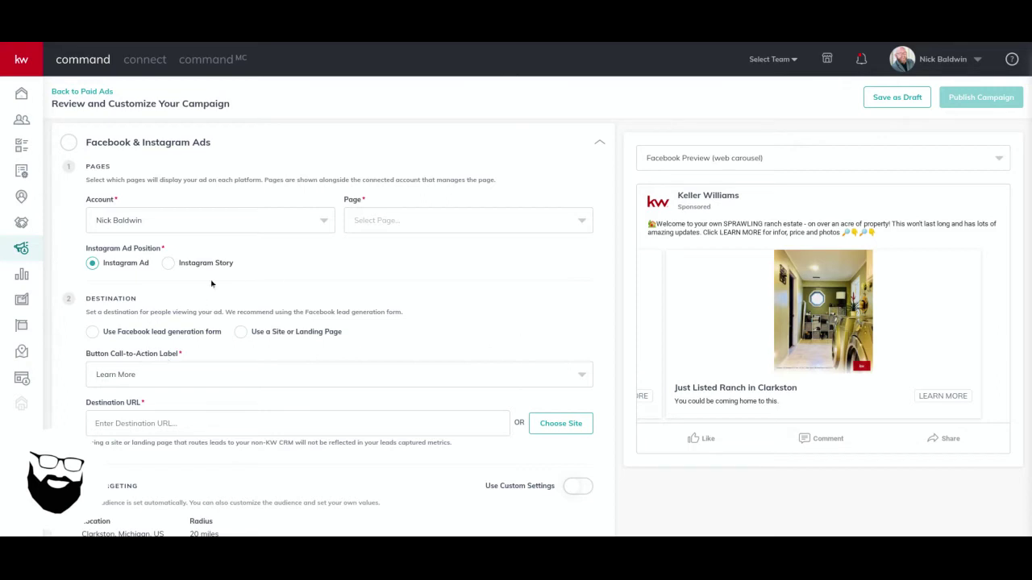
pyautogui.click(168, 263)
pyautogui.click(728, 162)
pyautogui.click(717, 211)
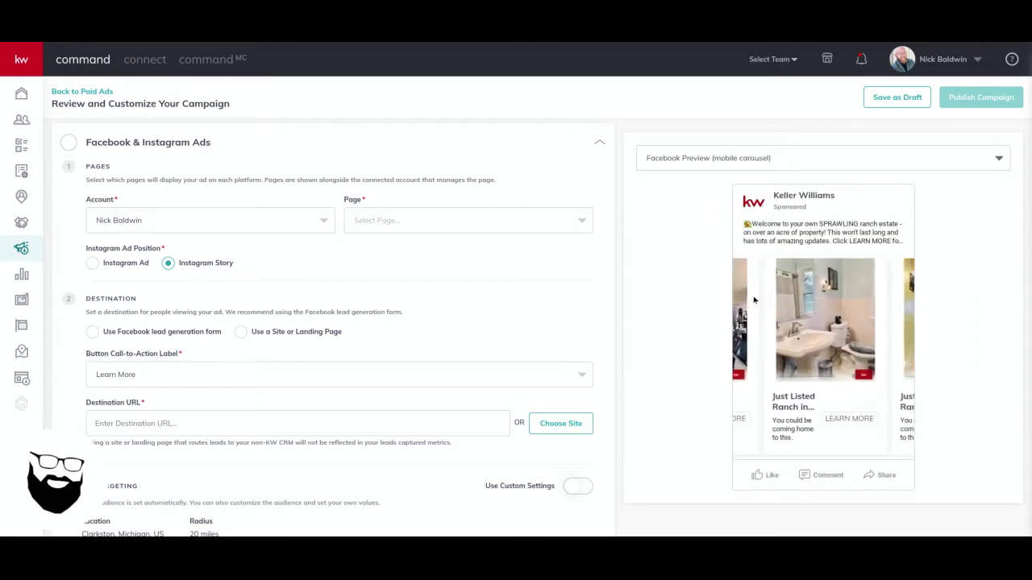
pyautogui.click(713, 159)
pyautogui.click(677, 234)
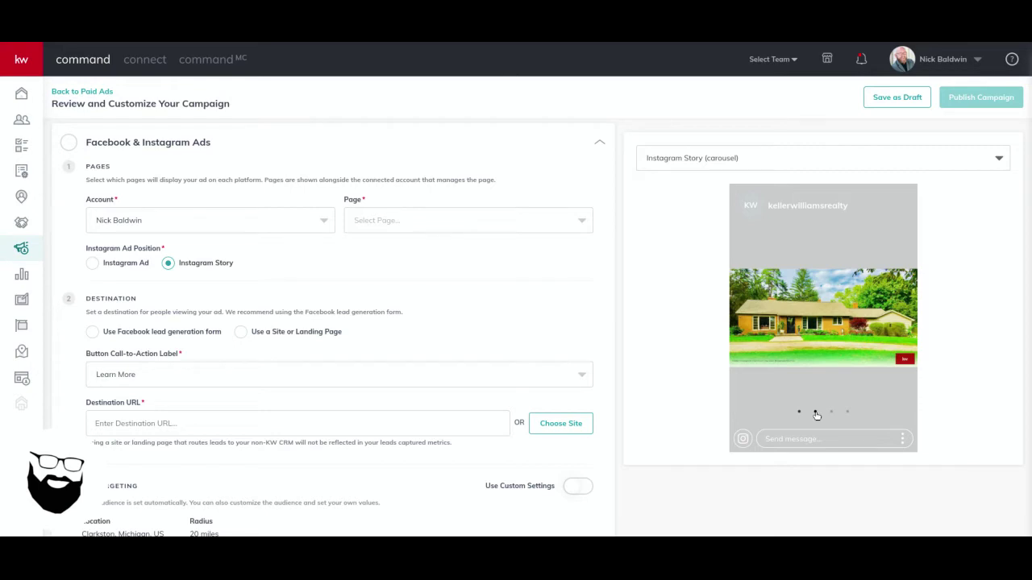
# Page through the interior and bathroom photos in the story preview, returning to the house exterior
pyautogui.click(816, 413)
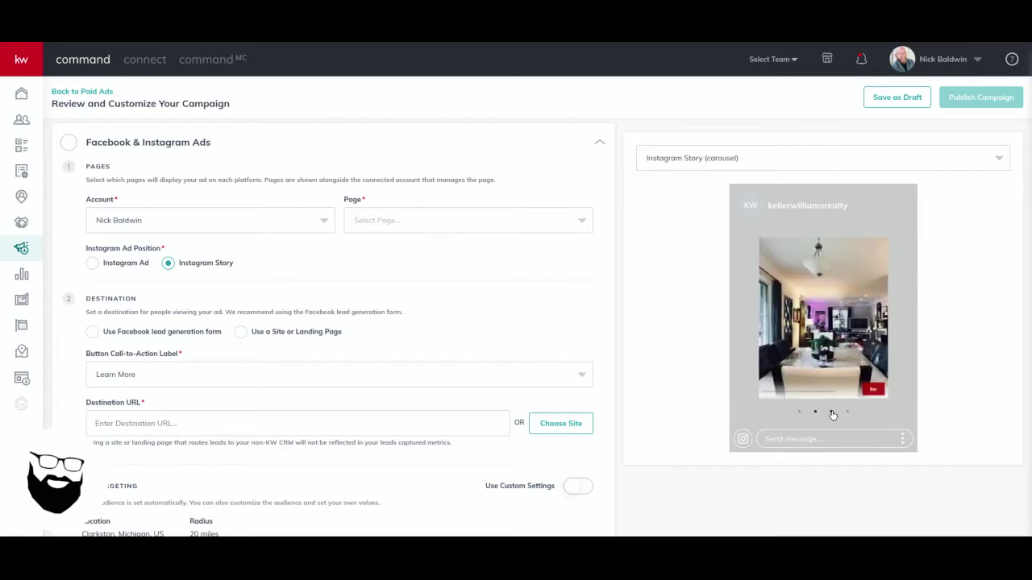
pyautogui.click(833, 413)
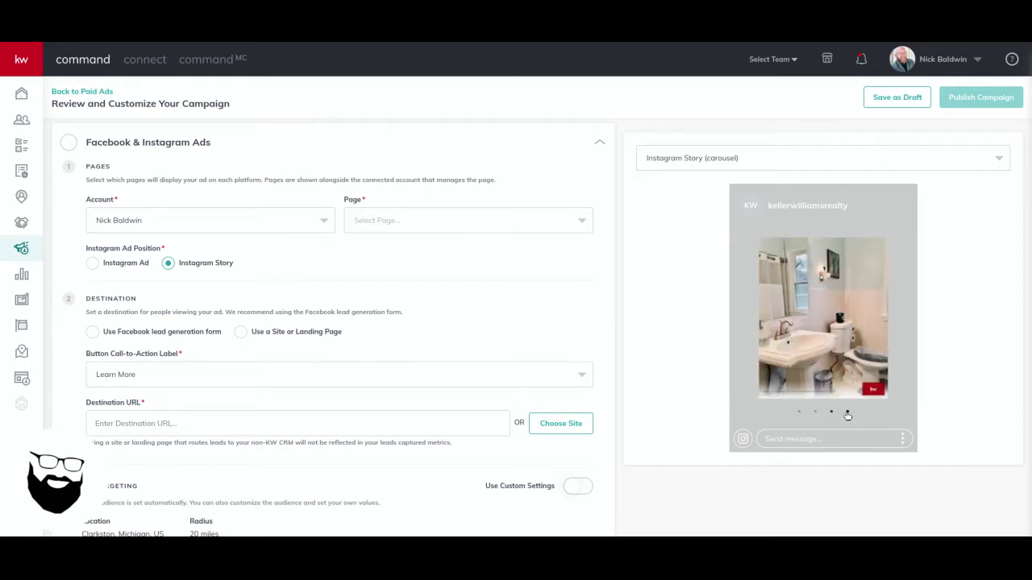
pyautogui.click(847, 413)
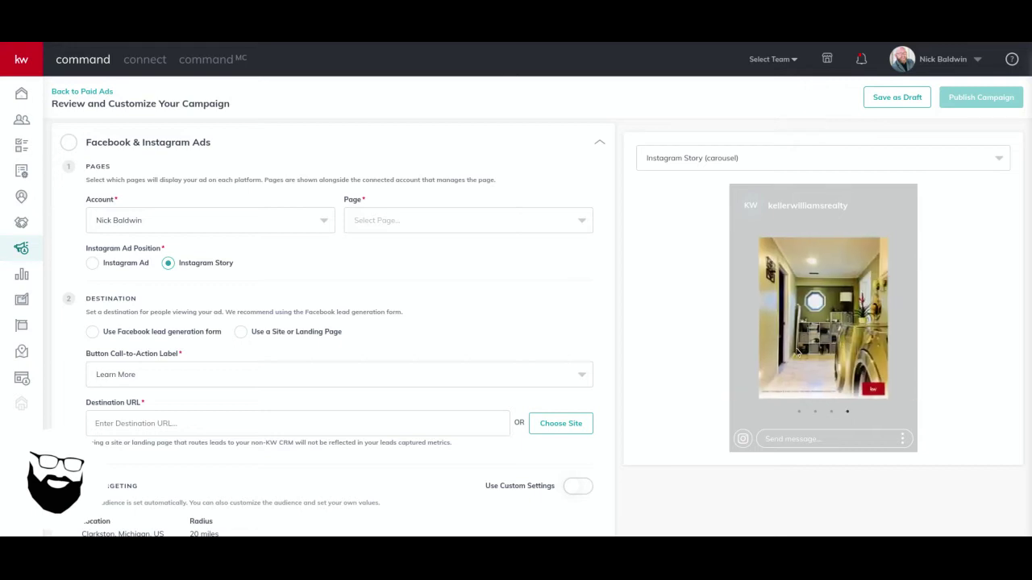
pyautogui.click(831, 412)
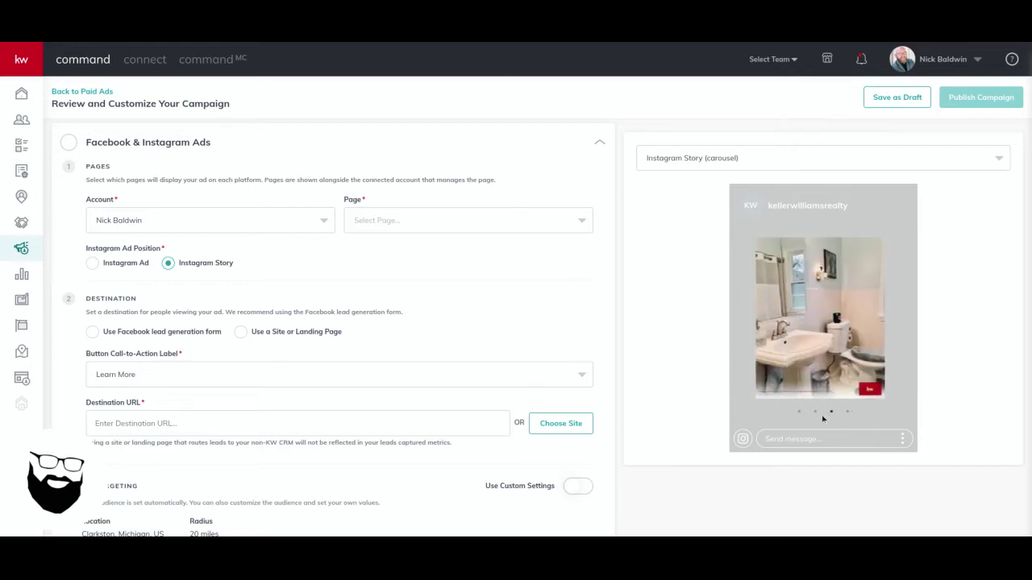
pyautogui.click(814, 413)
pyautogui.click(799, 413)
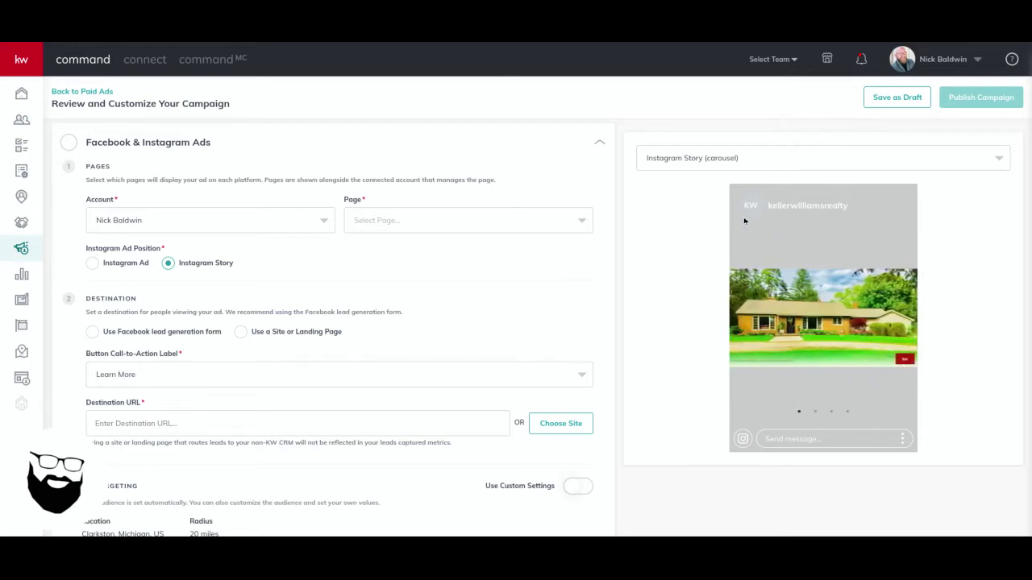
pyautogui.click(407, 224)
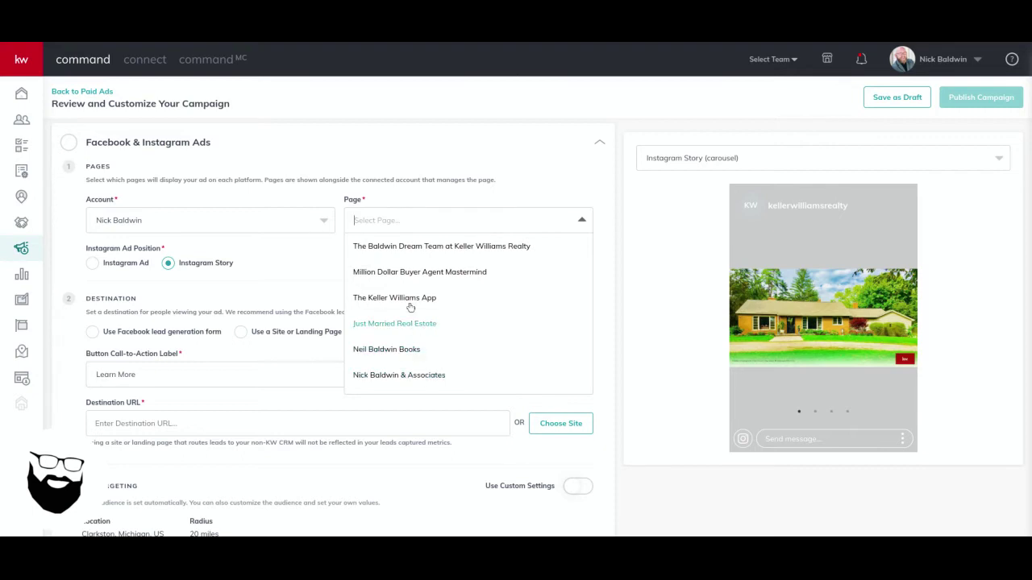
# Post from the Superior Homes Group at Keller Williams Premier page and preview as a Facebook web carousel
pyautogui.scroll(-1, 411, 311)
pyautogui.scroll(-3, 417, 324)
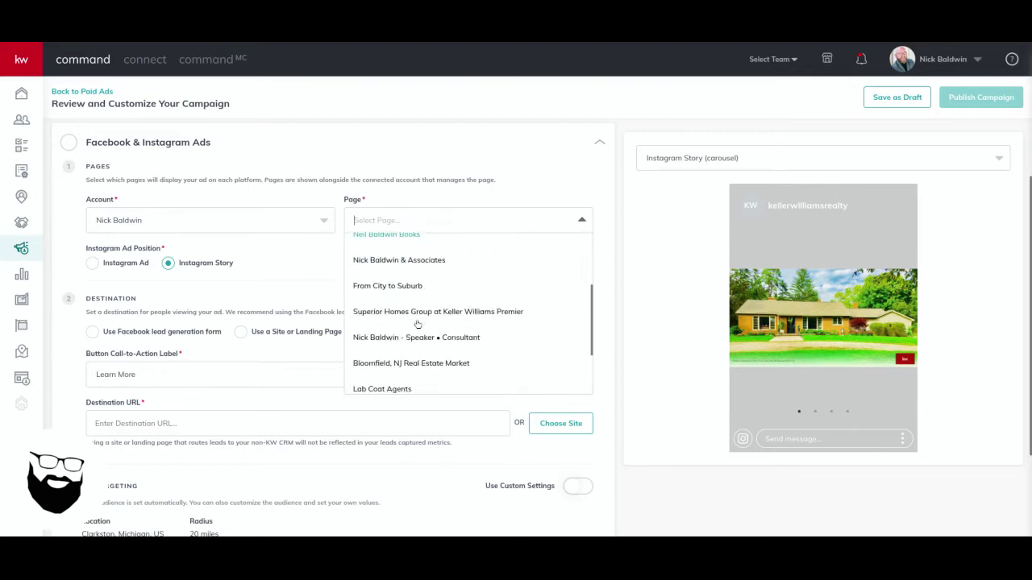
pyautogui.click(416, 315)
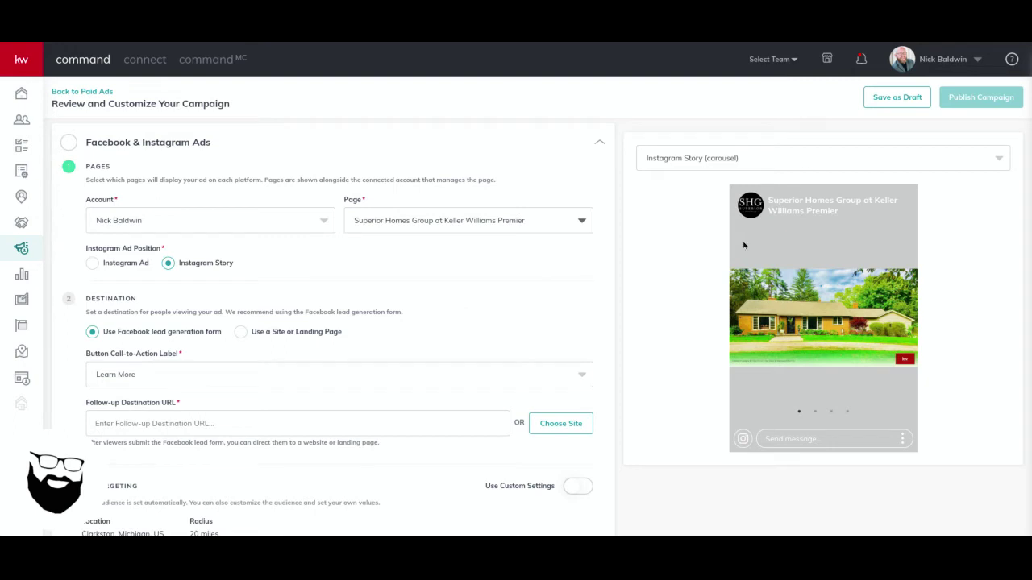
pyautogui.click(668, 158)
pyautogui.click(685, 189)
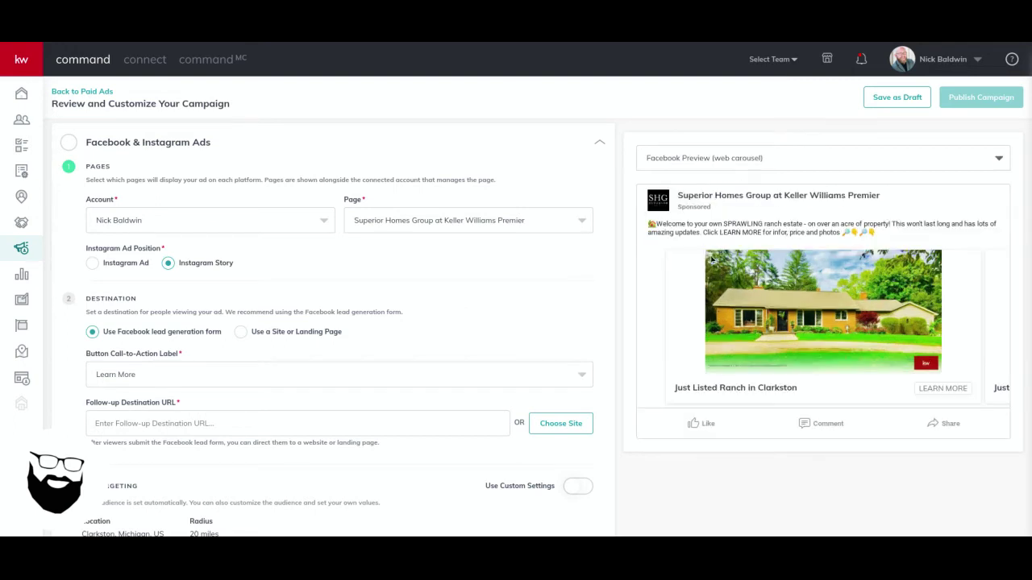
# Browse the carousel cards through the bathroom and living-room photos, ending on the house exterior
pyautogui.click(963, 313)
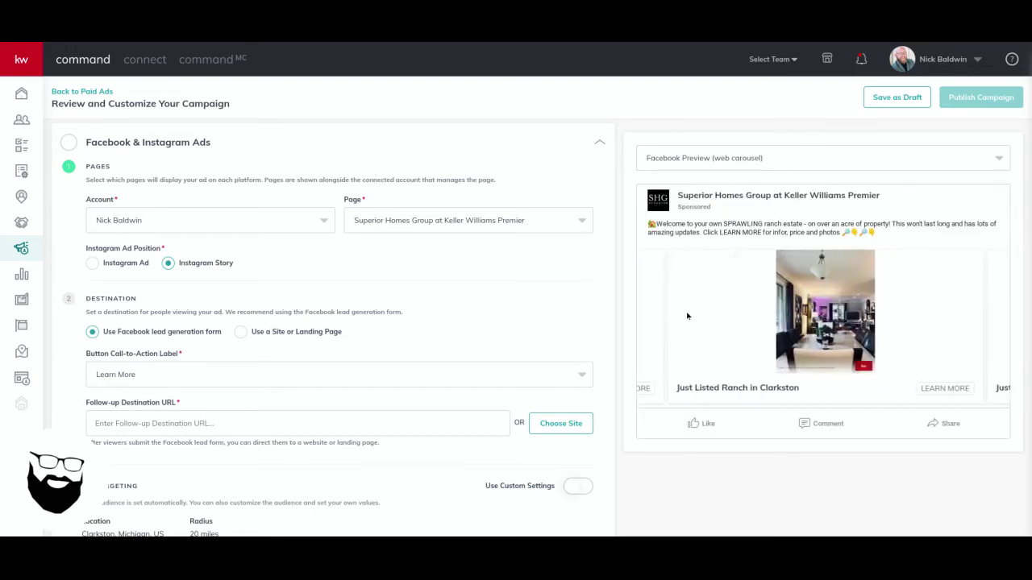
pyautogui.click(971, 327)
pyautogui.click(962, 322)
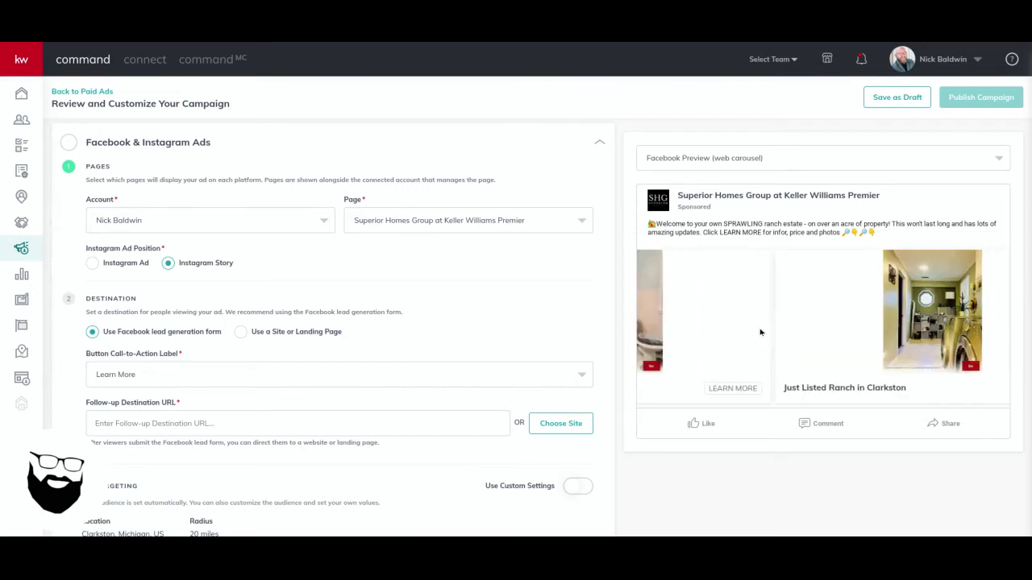
pyautogui.click(949, 320)
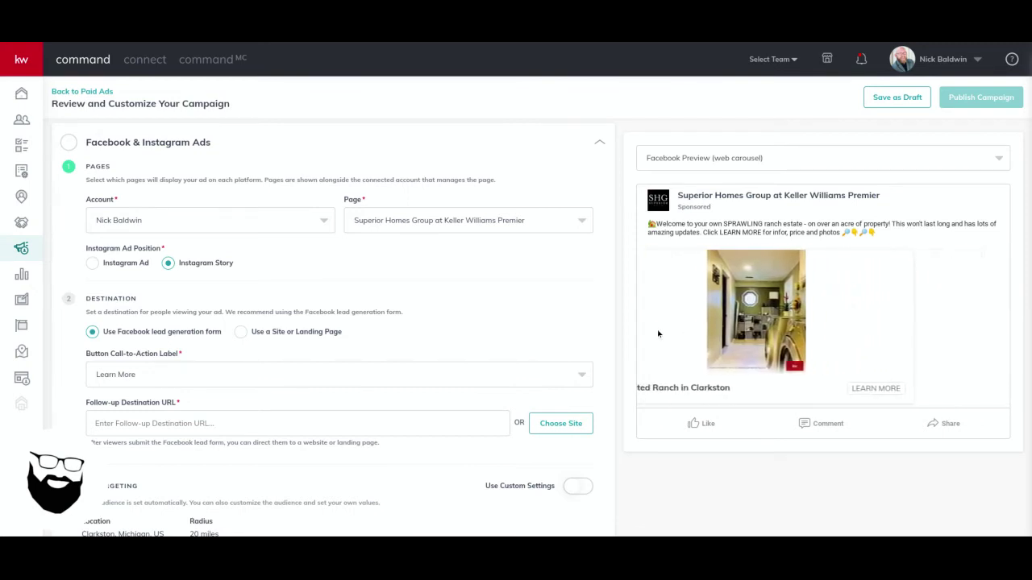
pyautogui.click(938, 334)
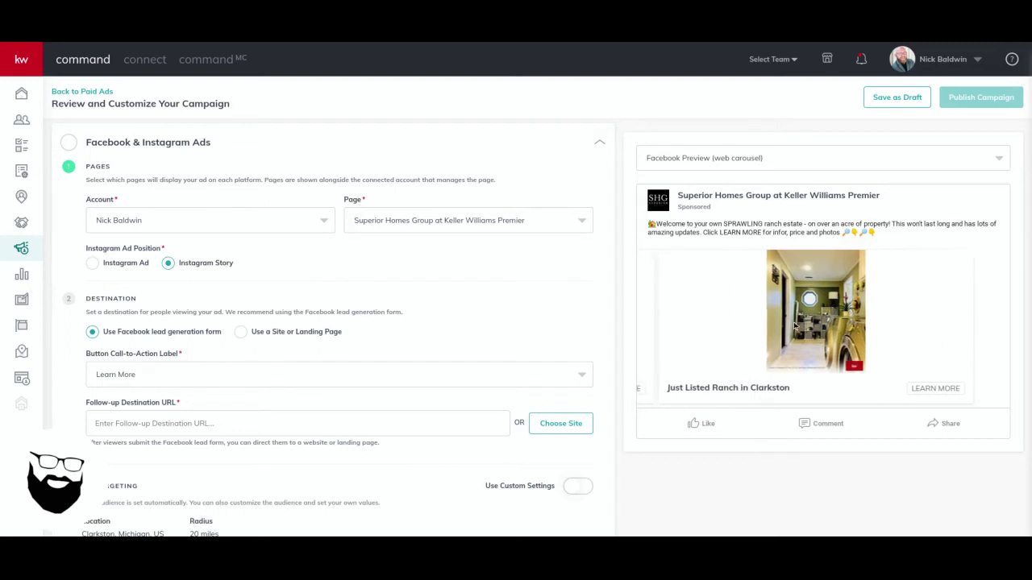
pyautogui.click(1002, 315)
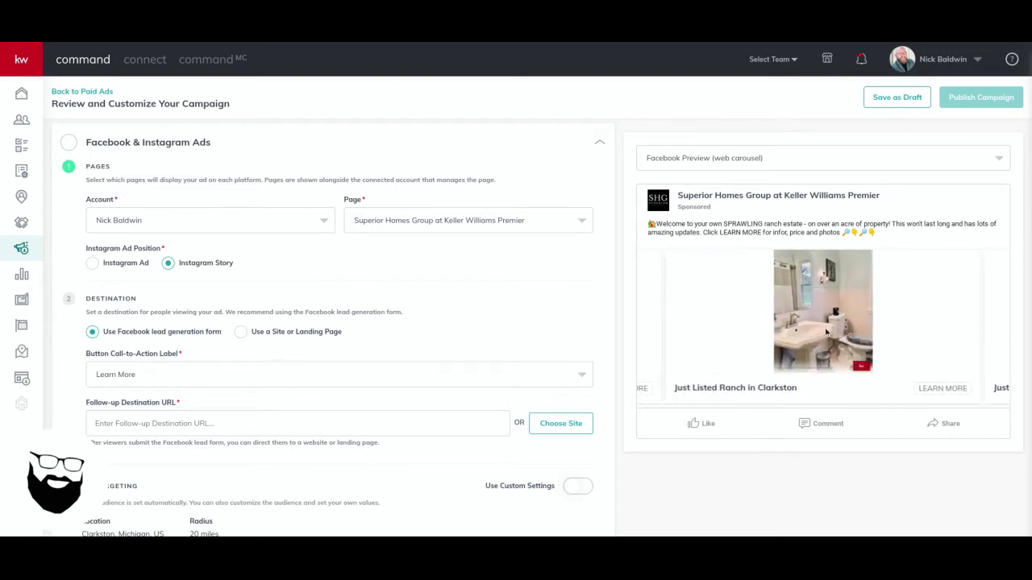
pyautogui.click(666, 323)
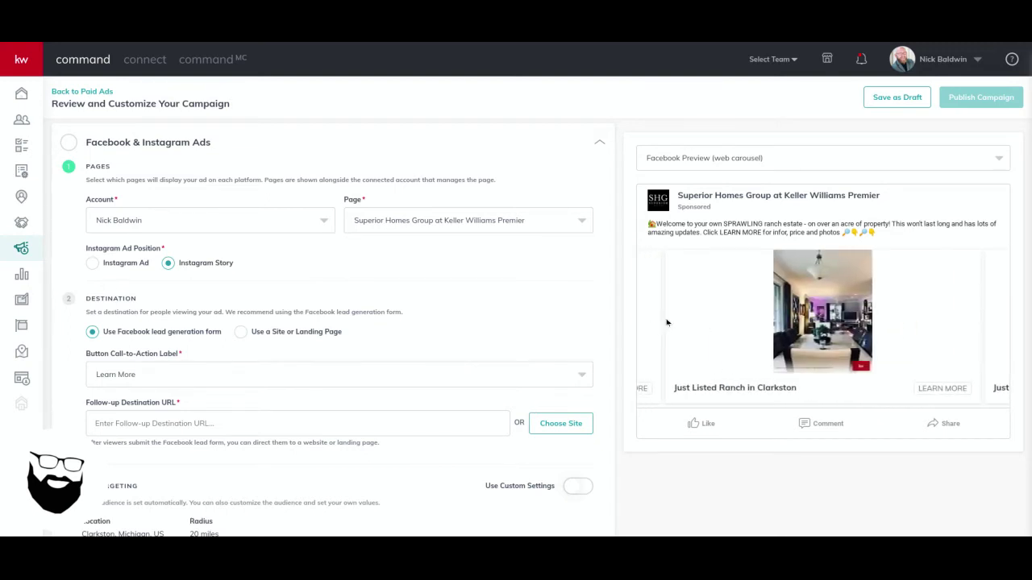
pyautogui.click(667, 322)
pyautogui.scroll(-1, 489, 266)
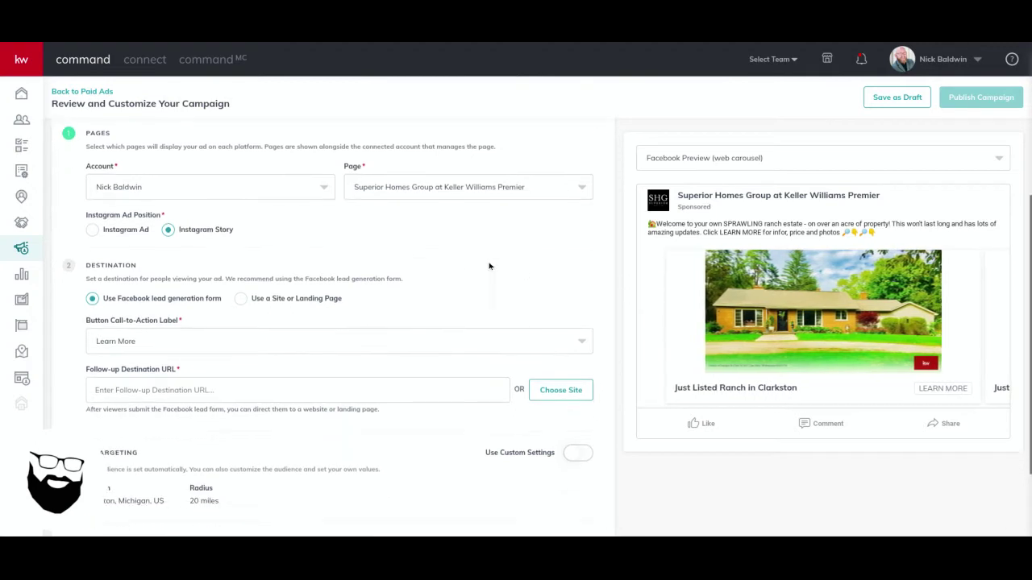
pyautogui.click(139, 341)
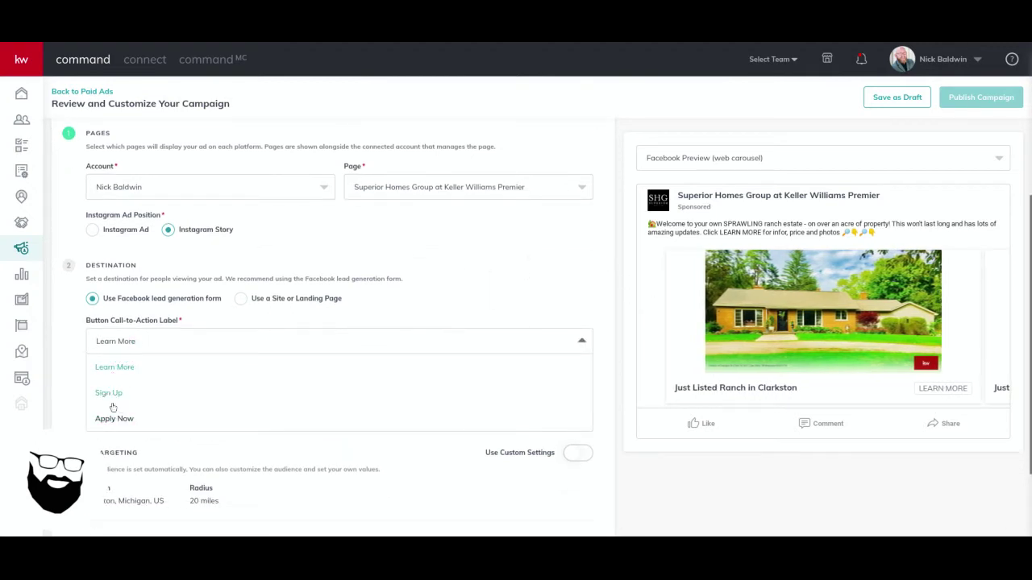
pyautogui.click(113, 370)
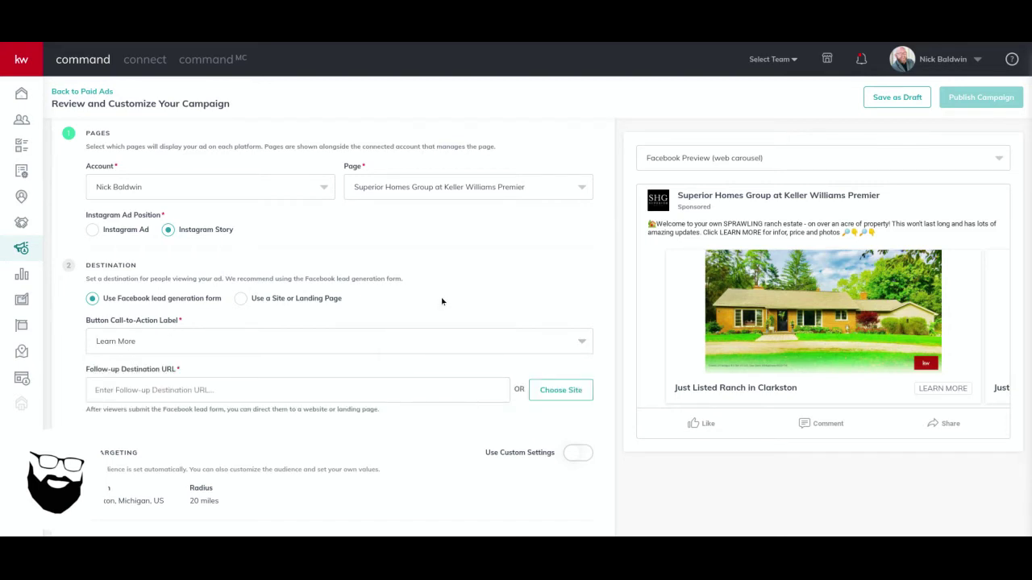
pyautogui.click(248, 390)
pyautogui.press('BackSpace')
pyautogui.scroll(3, 451, 338)
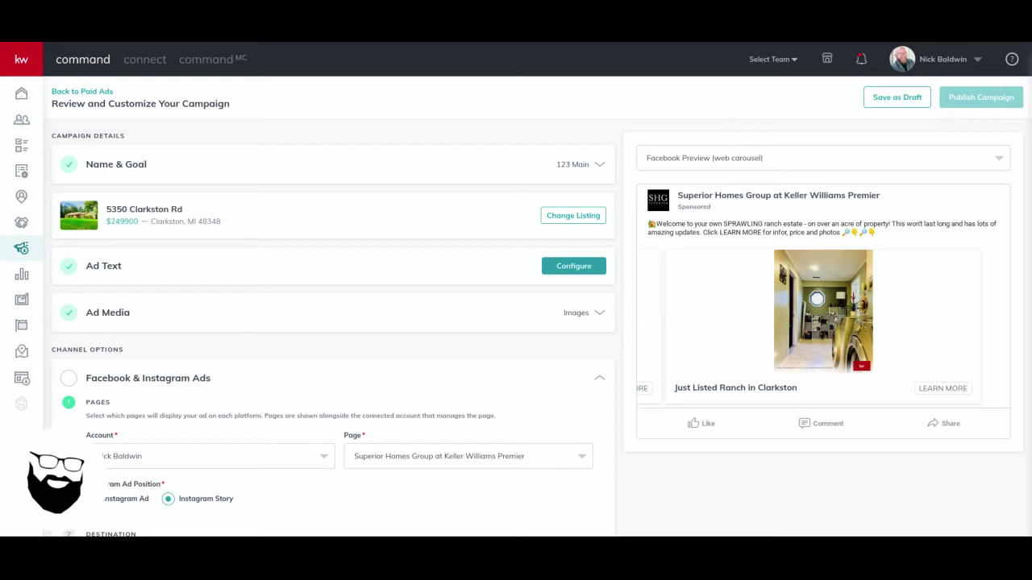
pyautogui.scroll(-4, 403, 242)
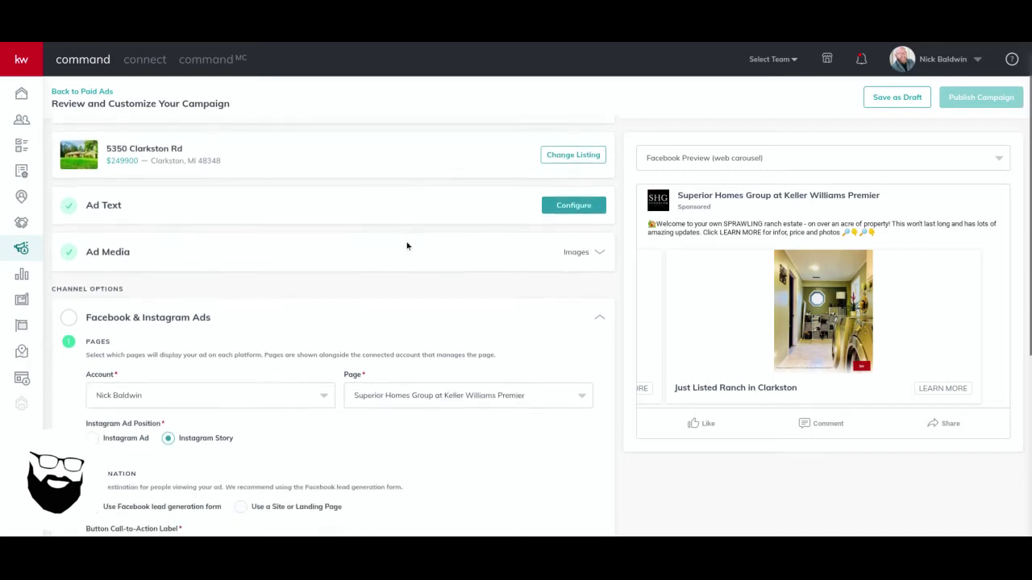
pyautogui.click(158, 337)
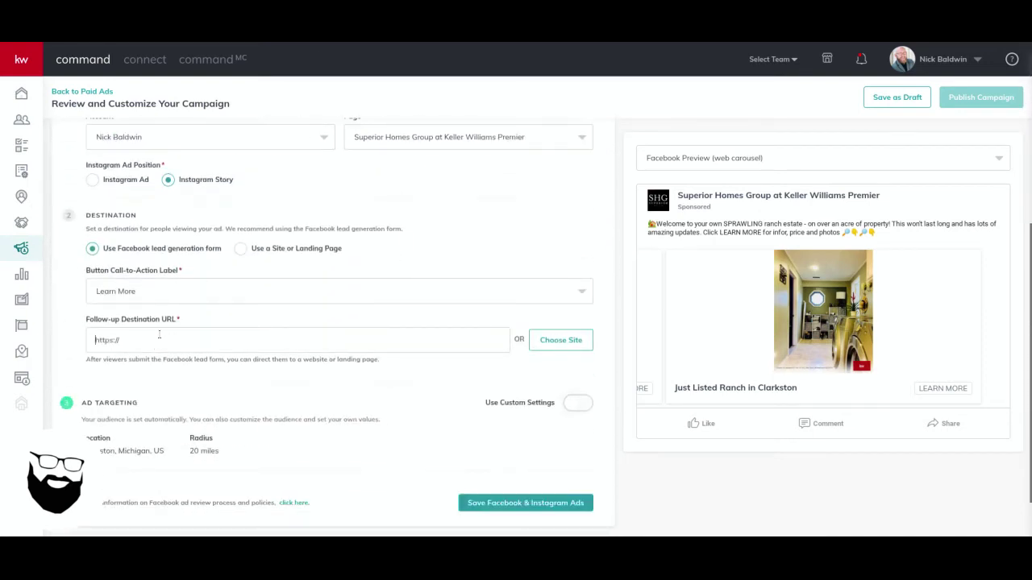
pyautogui.hotkey('ctrl', 'a')
pyautogui.hotkey('ctrl', 'v')
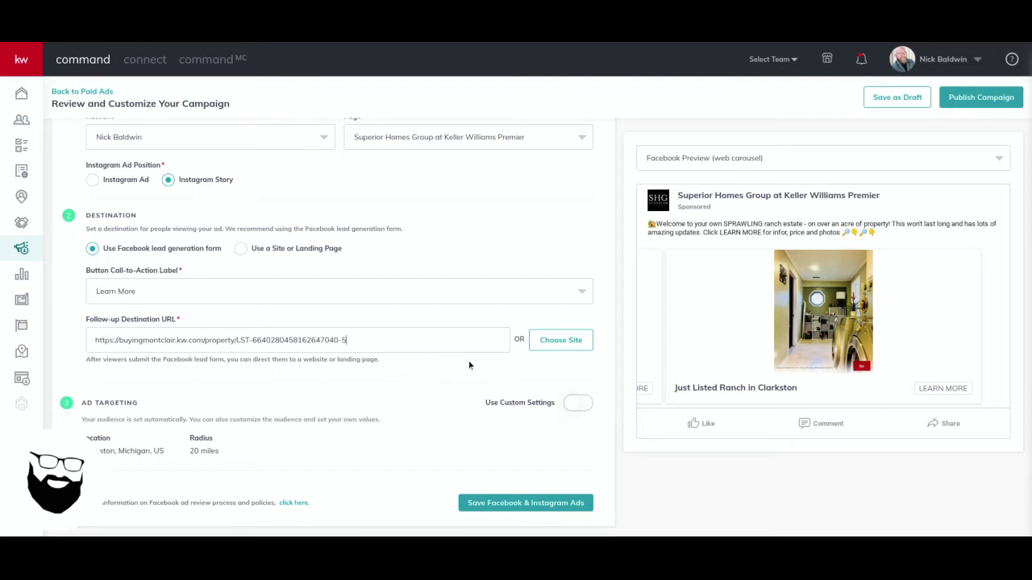
pyautogui.scroll(-1, 472, 360)
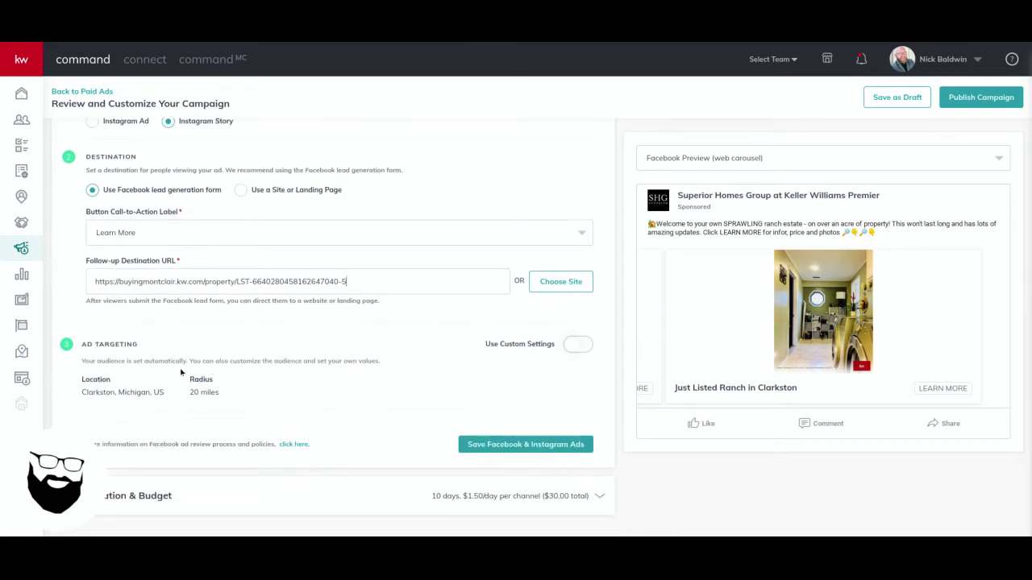
# Enable custom audience settings targeting Clarkston, Michigan with a 50-mile radius
pyautogui.click(577, 344)
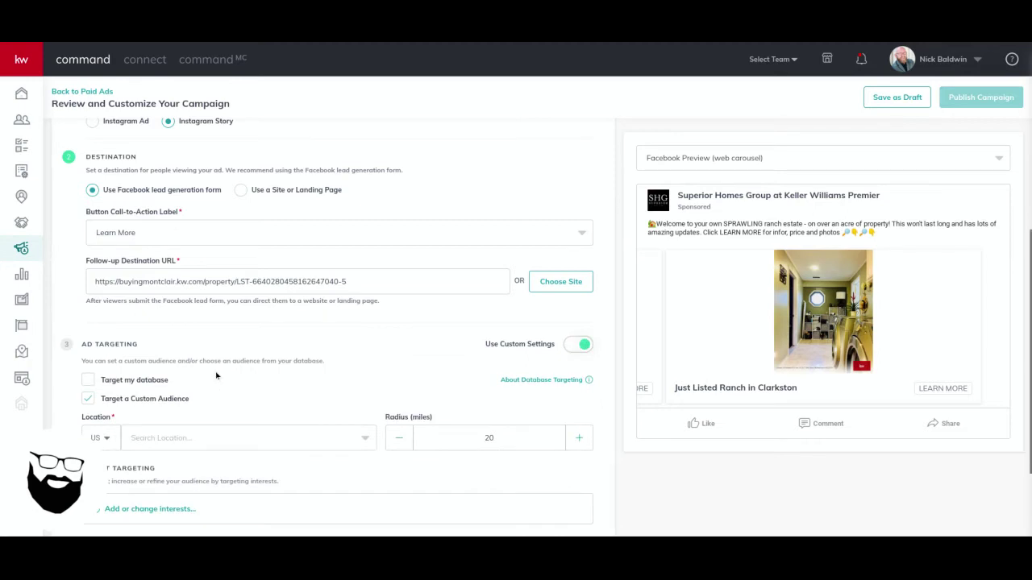
pyautogui.scroll(-2, 327, 386)
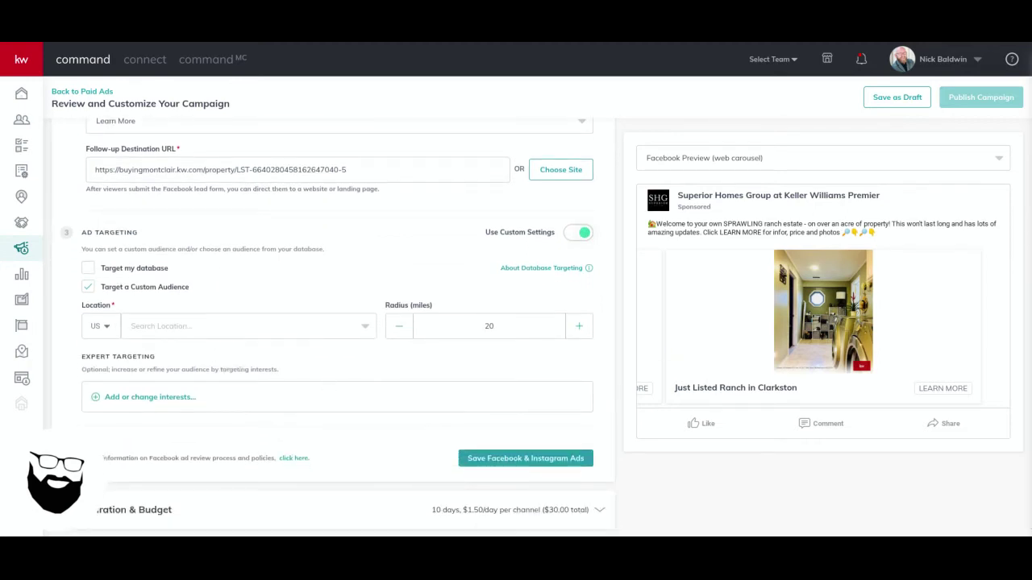
pyautogui.click(192, 349)
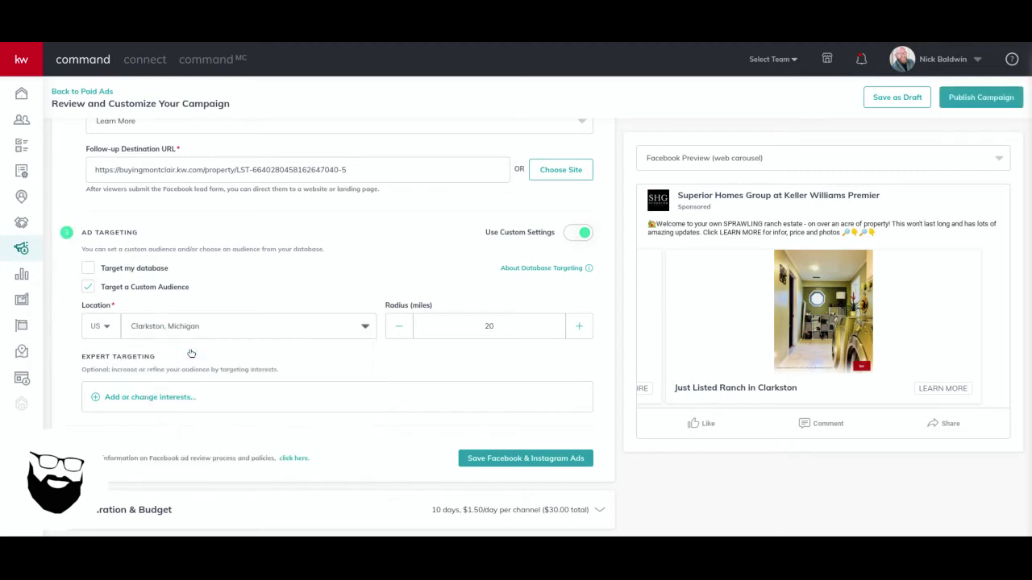
pyautogui.doubleClick(488, 325)
pyautogui.write('50')
pyautogui.press('BackSpace')
pyautogui.press('BackSpace')
pyautogui.write('60')
pyautogui.doubleClick(489, 325)
pyautogui.write('50')
pyautogui.scroll(-1, 455, 268)
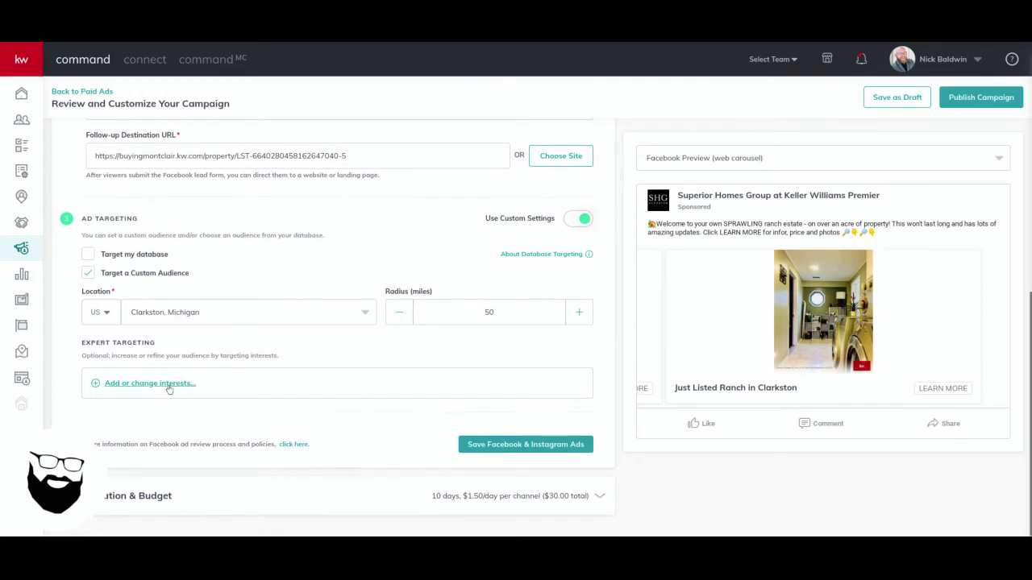
# Add realtor.com as a targeting interest
pyautogui.click(168, 387)
pyautogui.click(420, 152)
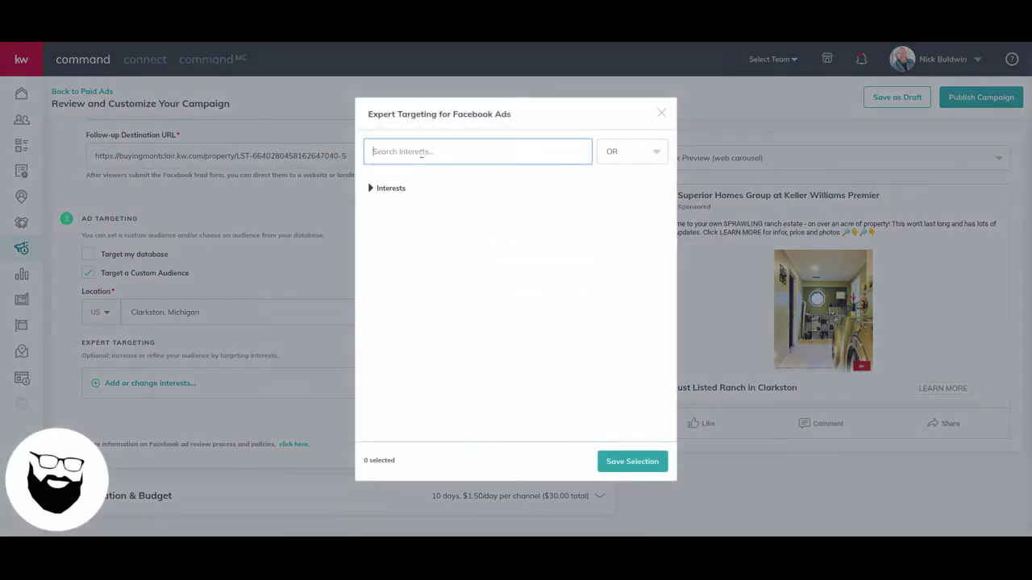
pyautogui.write('realtor')
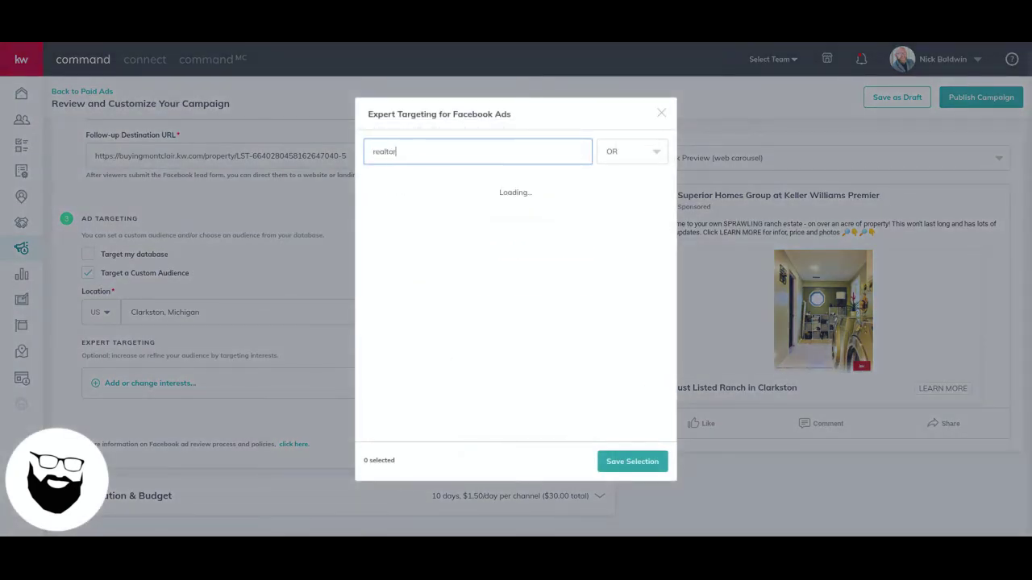
pyautogui.write('c')
pyautogui.write('.com')
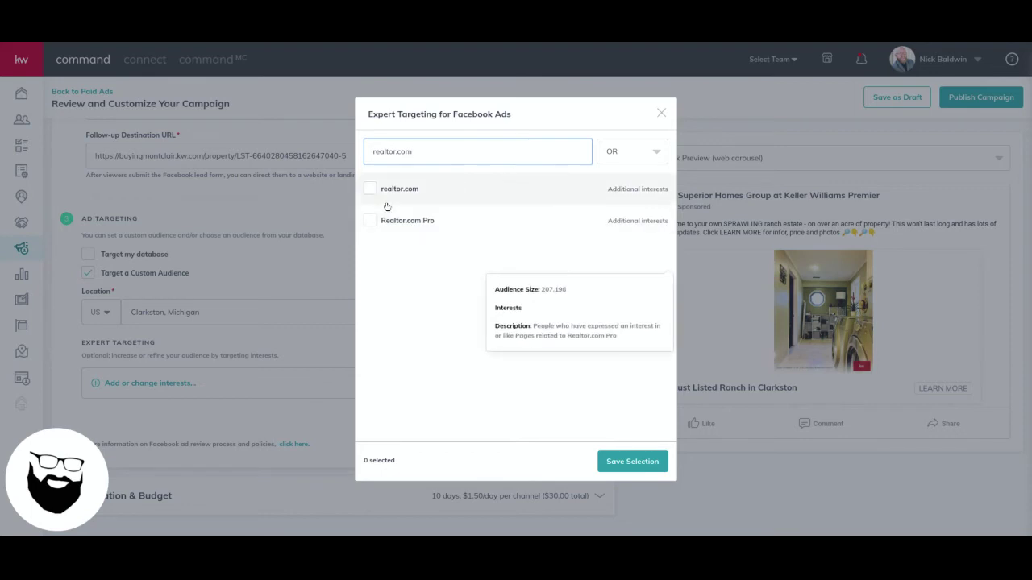
pyautogui.click(370, 192)
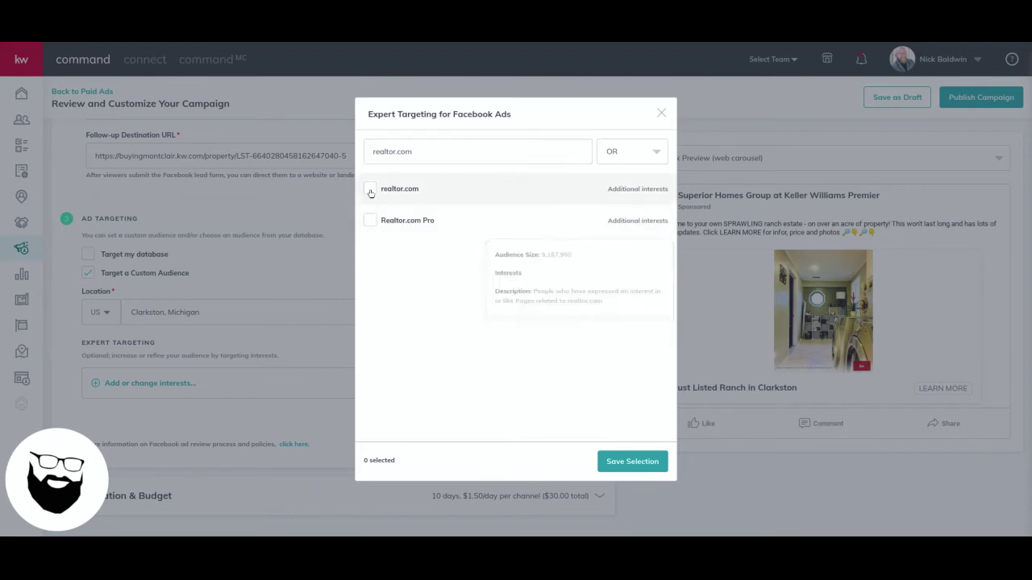
pyautogui.click(626, 464)
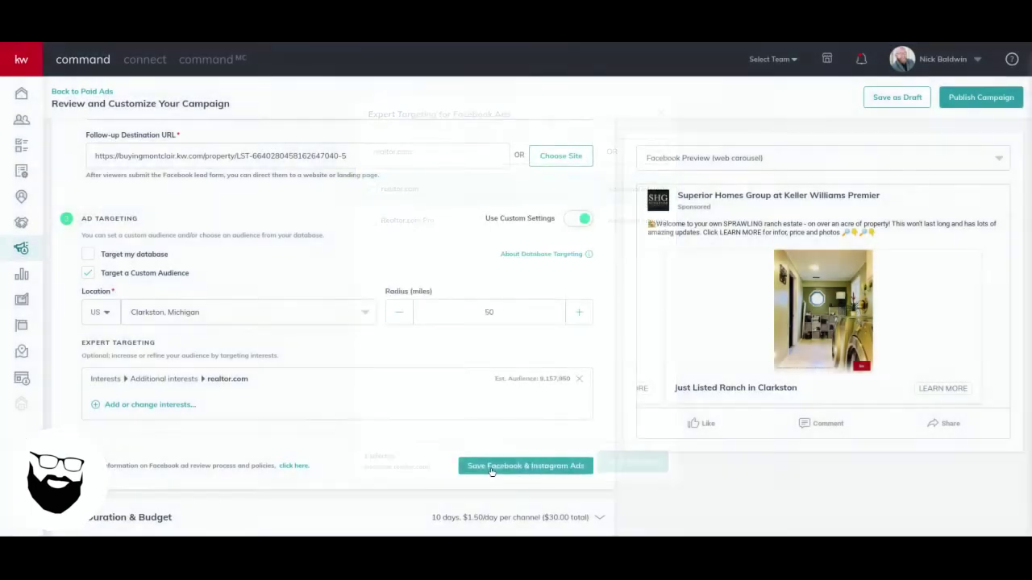
# Add Zillow as a targeting interest
pyautogui.click(158, 406)
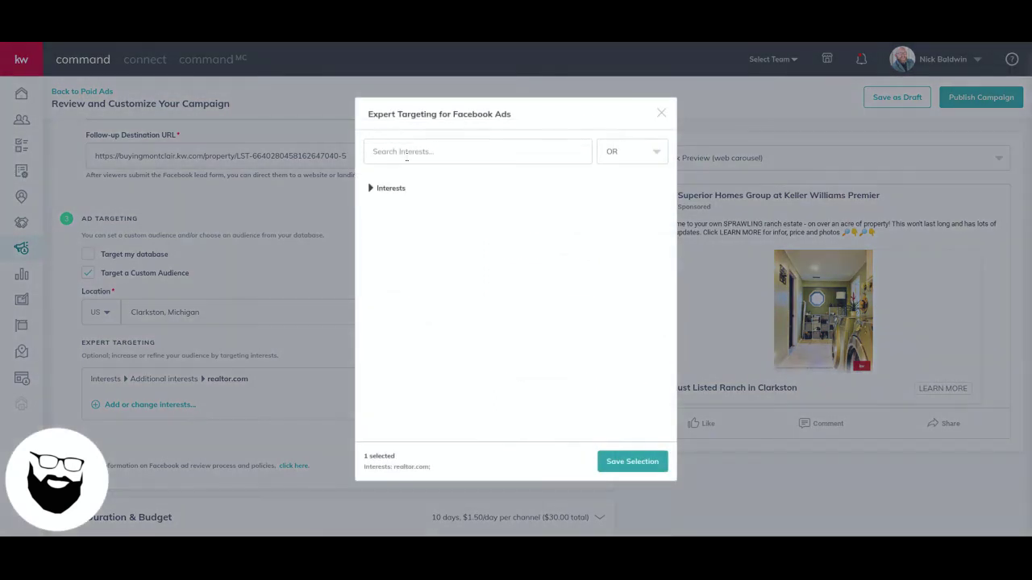
pyautogui.click(408, 152)
pyautogui.write('zillow')
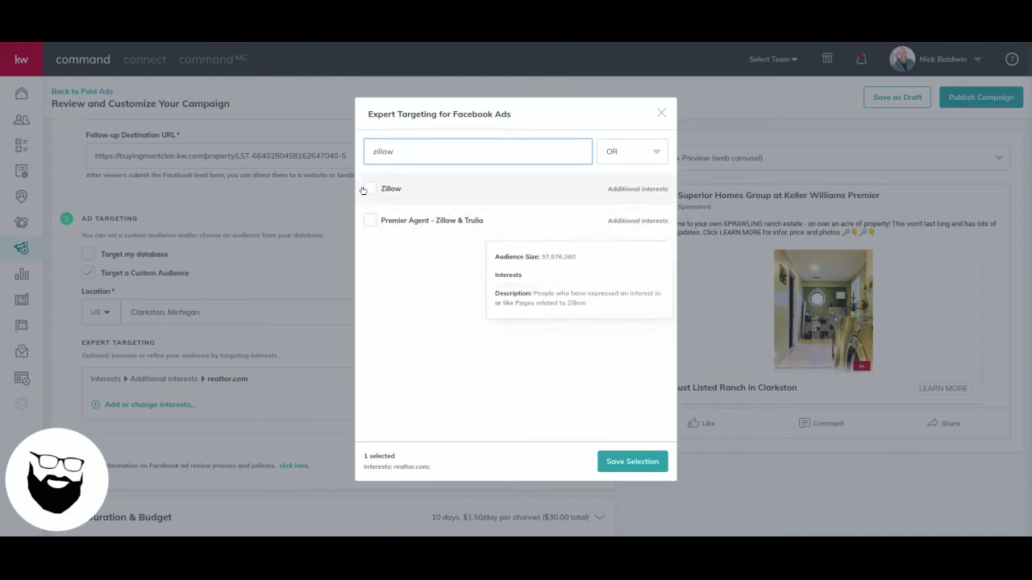
pyautogui.click(363, 190)
pyautogui.click(649, 472)
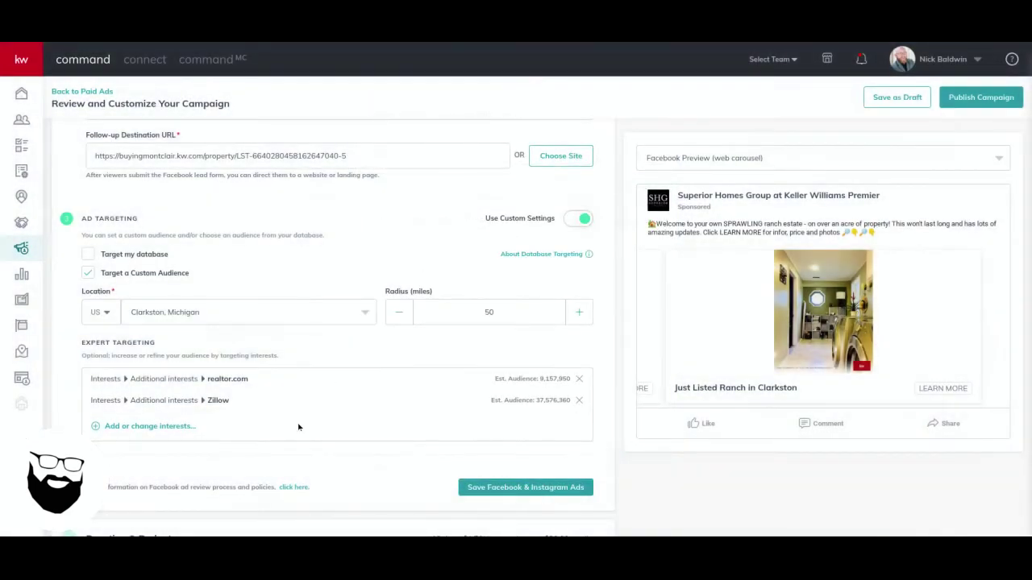
# Add the First-time buyer and First-time home buyer grant interests
pyautogui.click(182, 426)
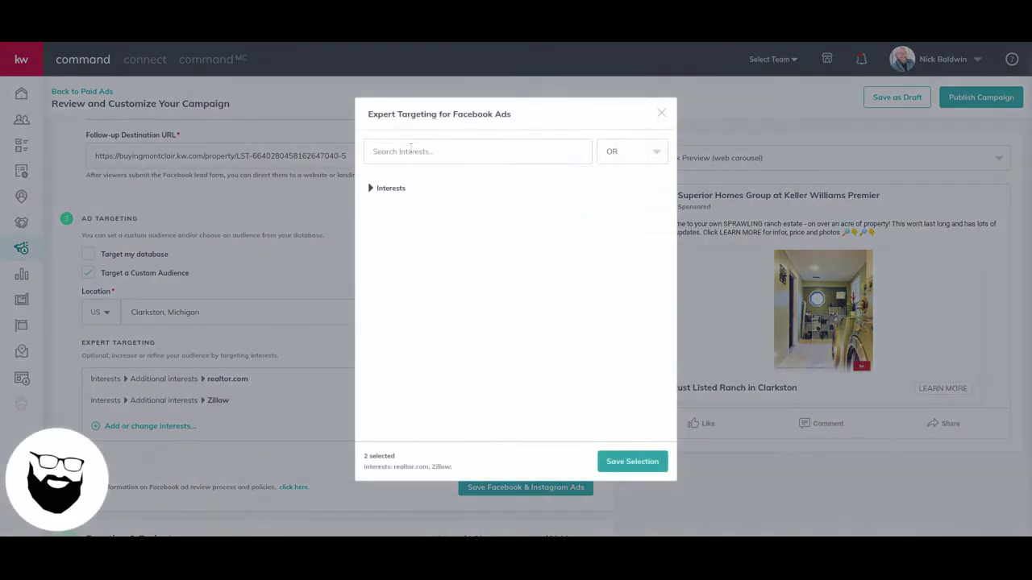
pyautogui.click(409, 153)
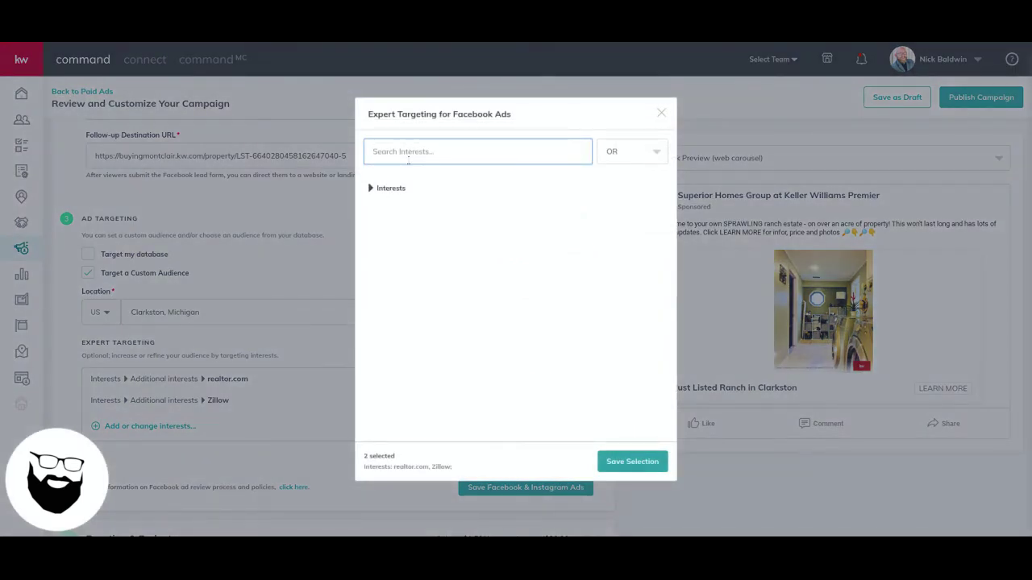
pyautogui.write('first-time')
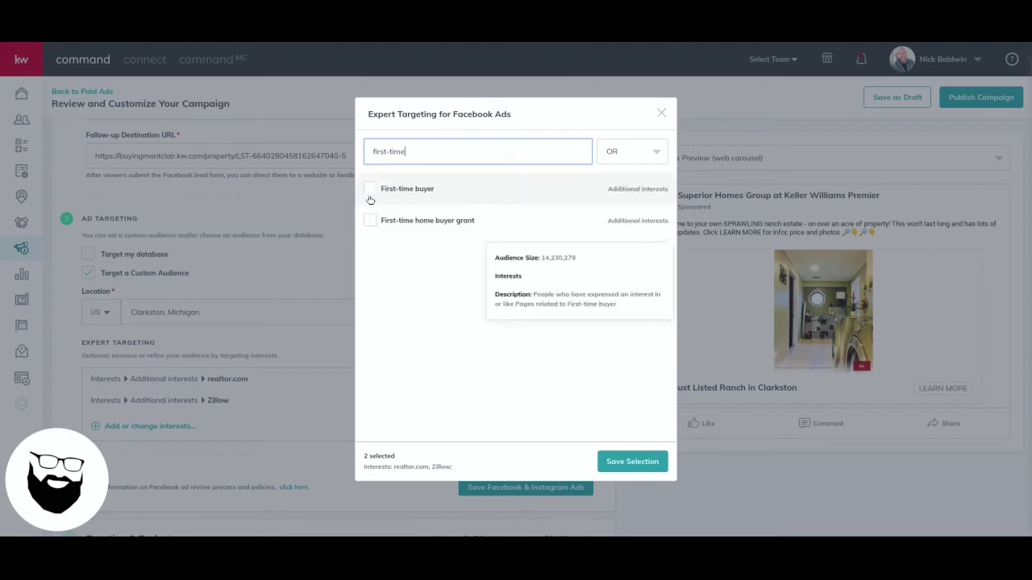
pyautogui.click(369, 190)
pyautogui.click(369, 221)
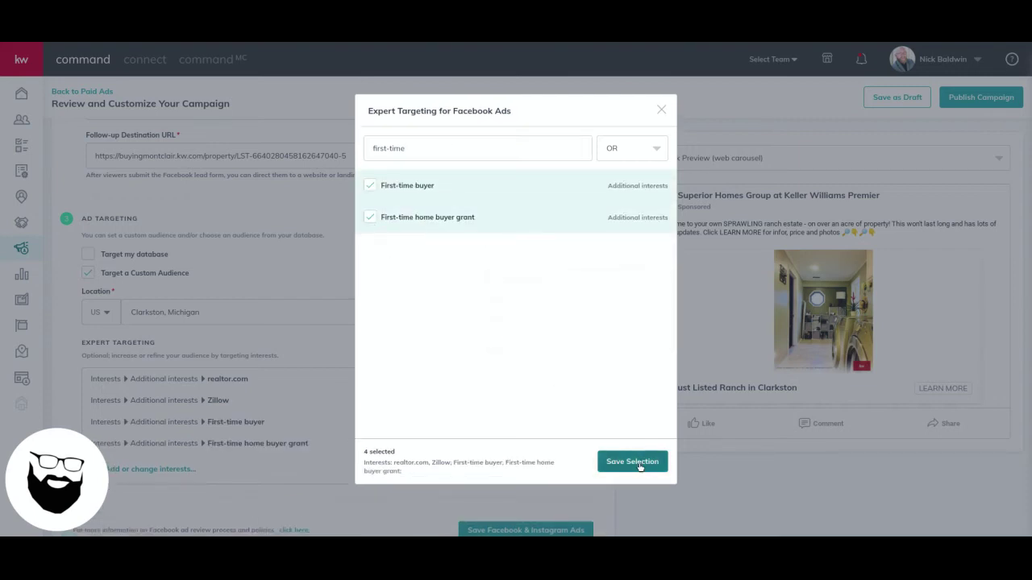
pyautogui.click(634, 459)
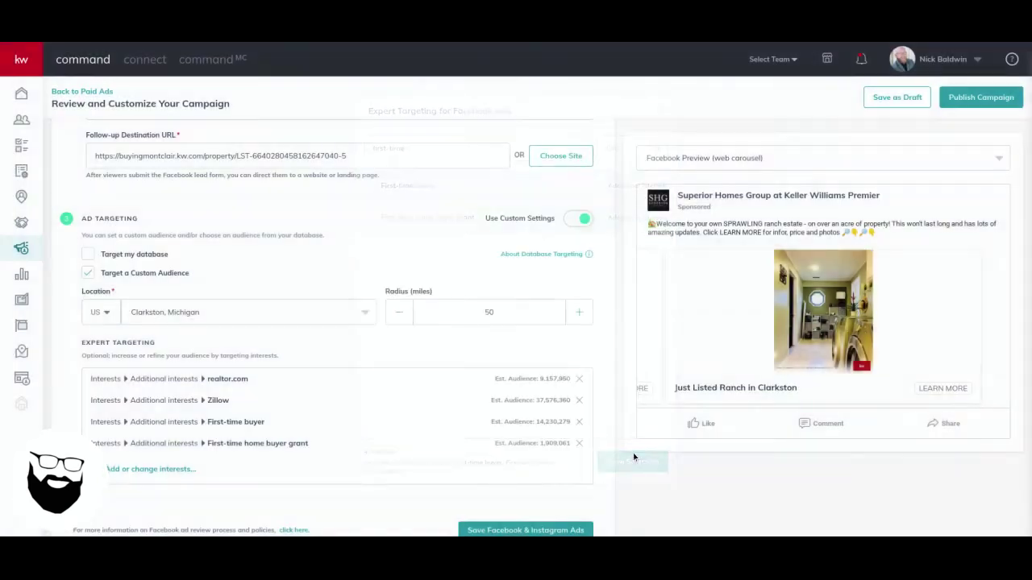
# Add Kitchen as a targeting interest
pyautogui.click(168, 474)
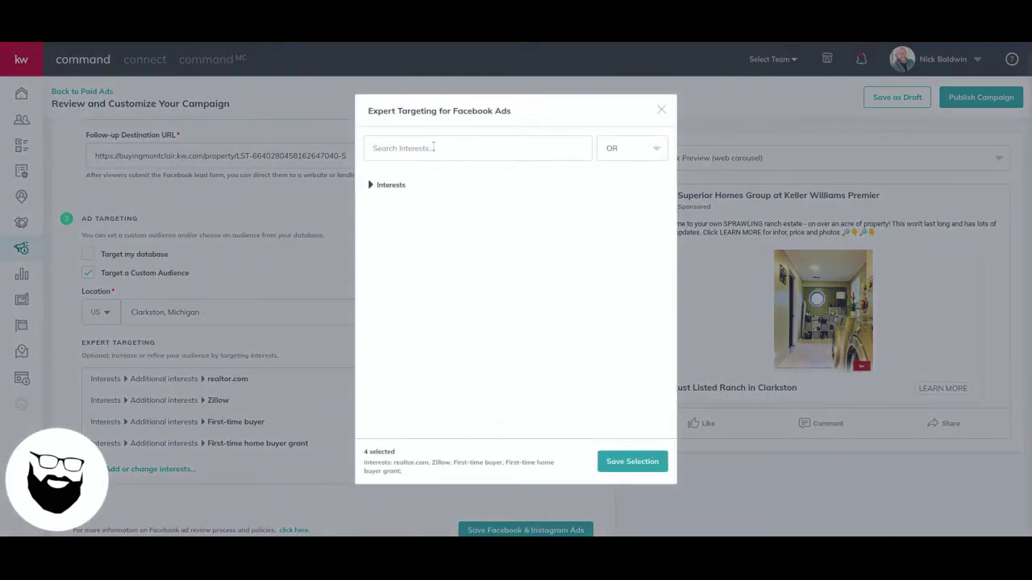
pyautogui.click(433, 147)
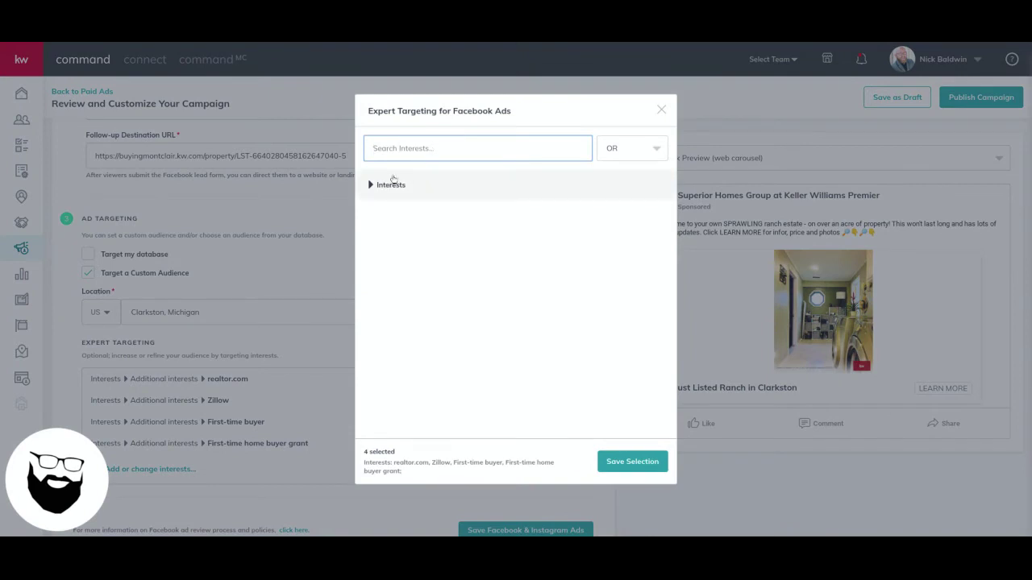
pyautogui.write('kitchen')
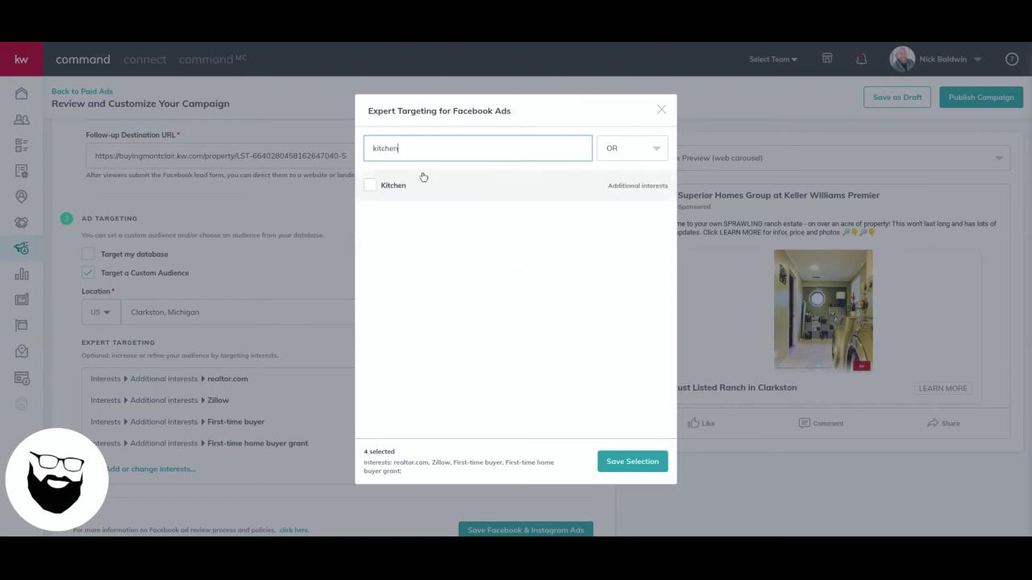
pyautogui.click(370, 185)
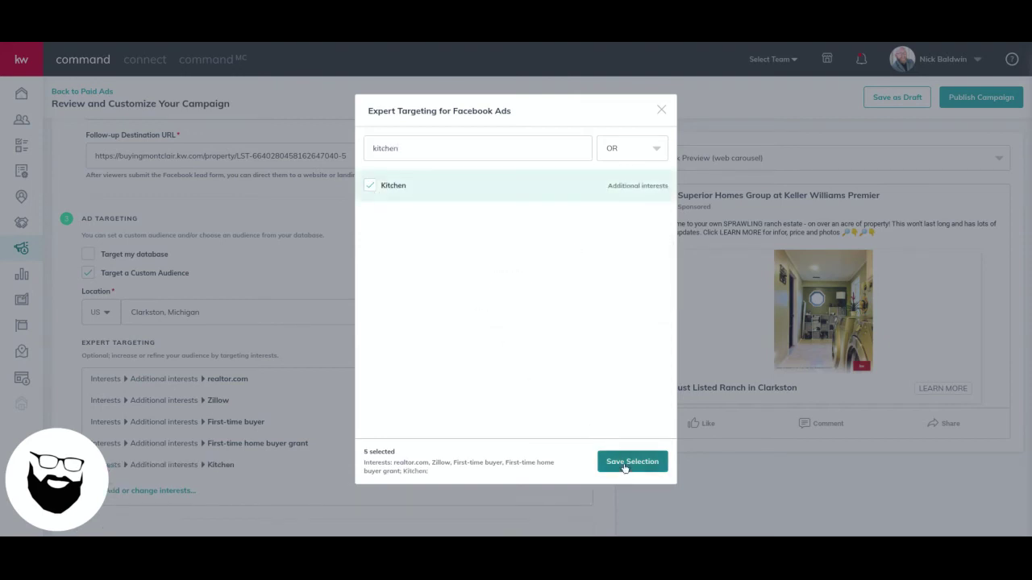
pyautogui.click(629, 461)
# Browse the full Interests category list, then close the picker without changes
pyautogui.click(183, 492)
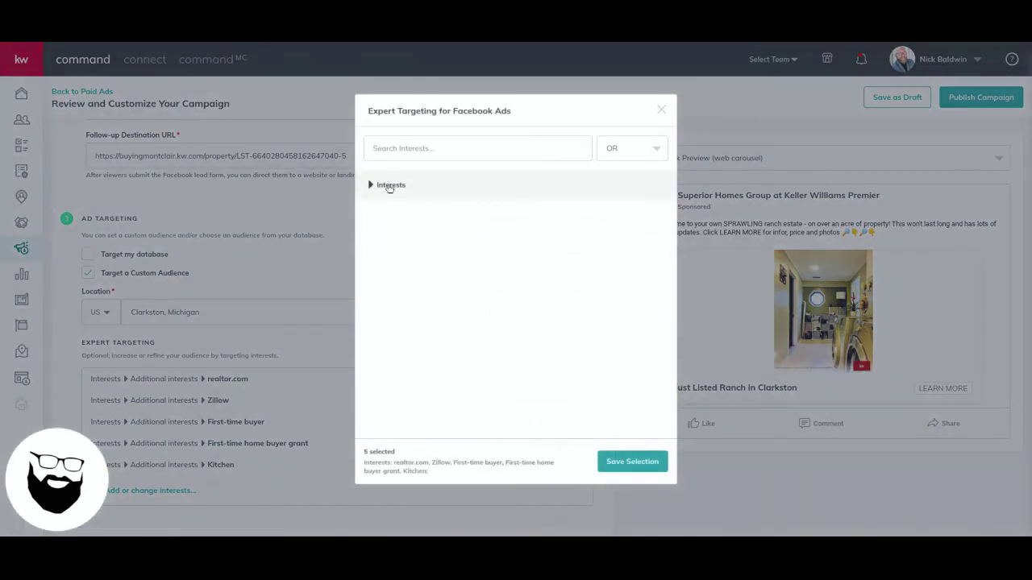
pyautogui.click(387, 187)
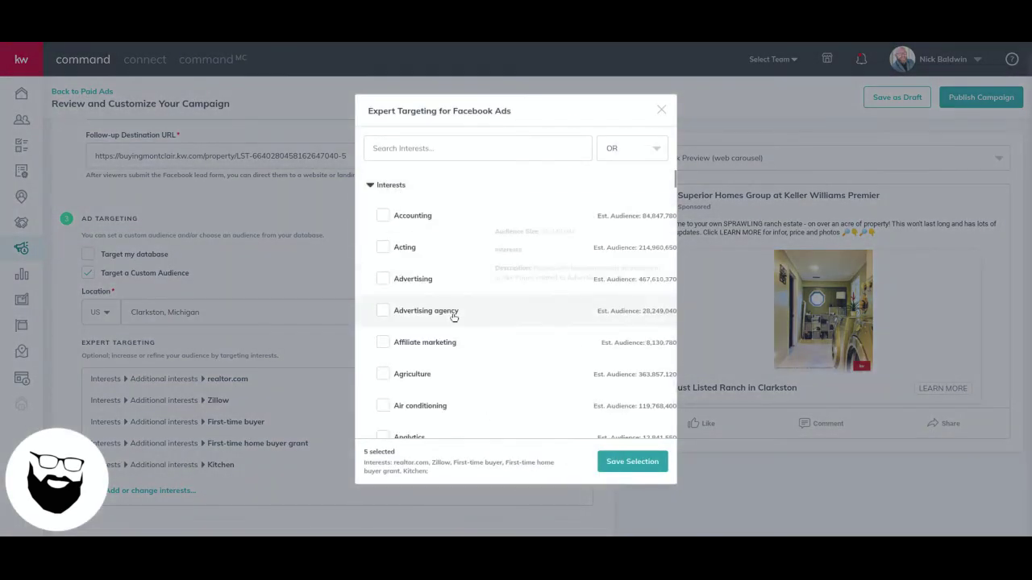
pyautogui.scroll(-2, 454, 315)
pyautogui.scroll(-15, 455, 314)
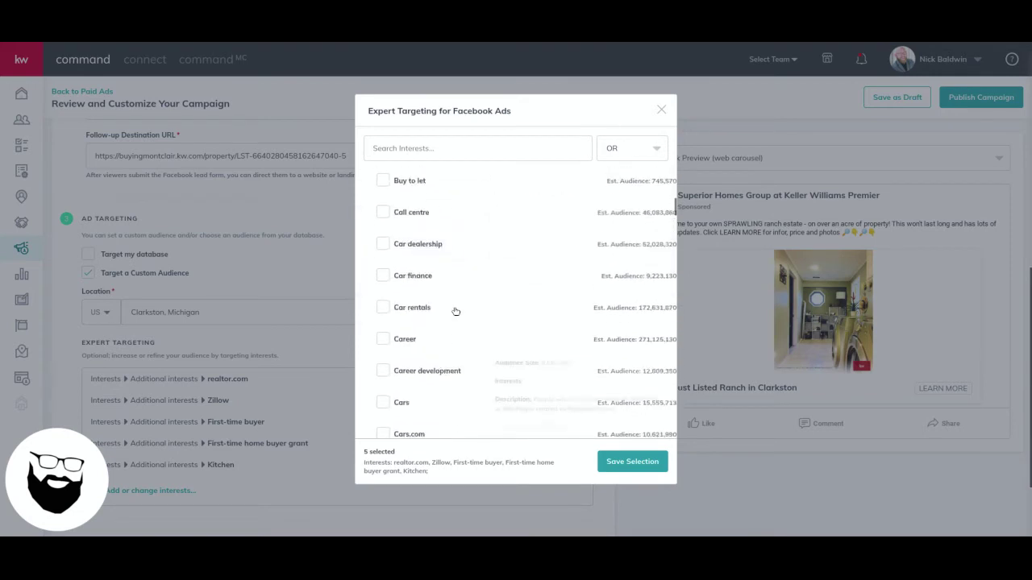
pyautogui.scroll(-15, 456, 312)
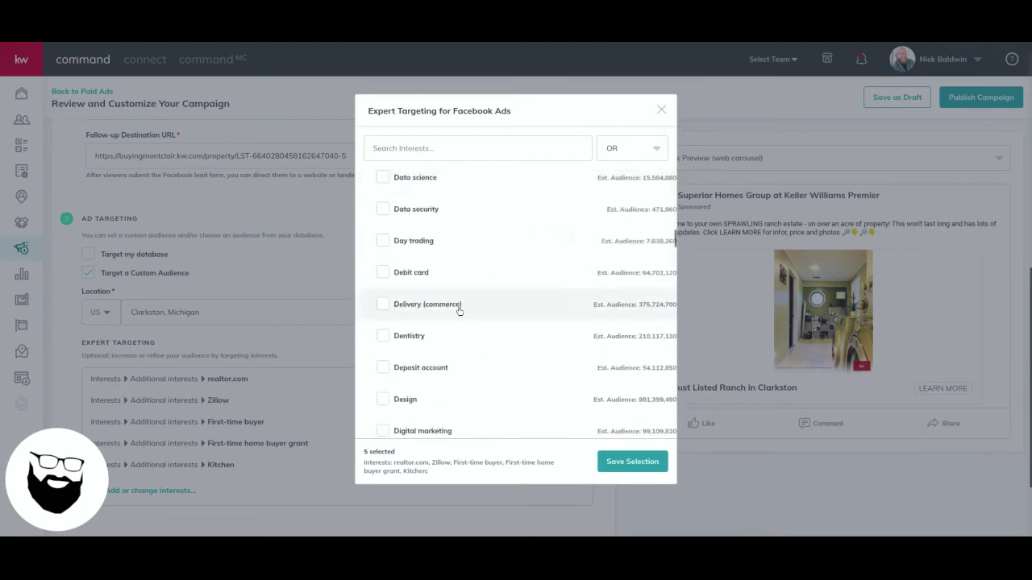
pyautogui.scroll(-15, 460, 312)
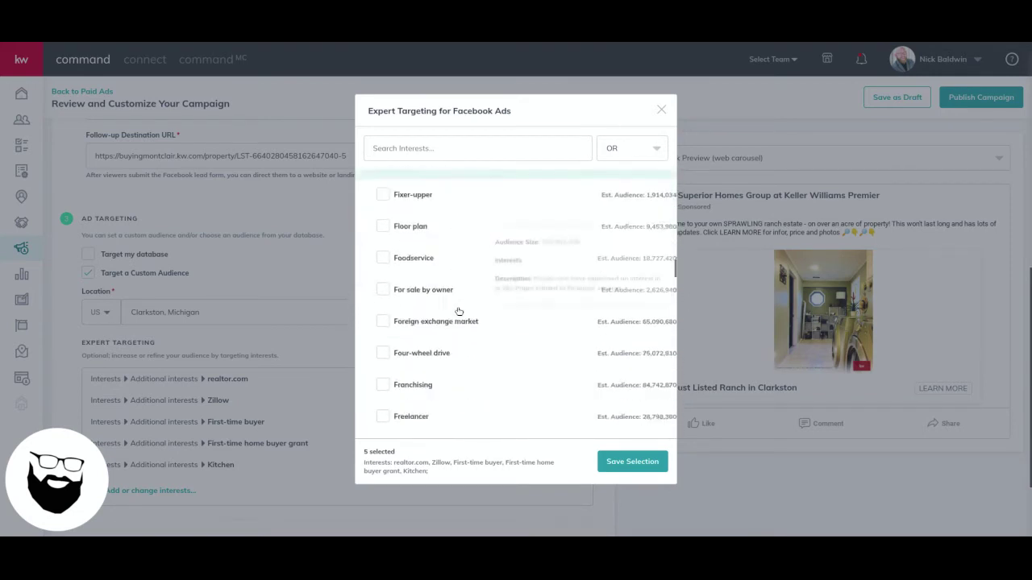
pyautogui.click(661, 110)
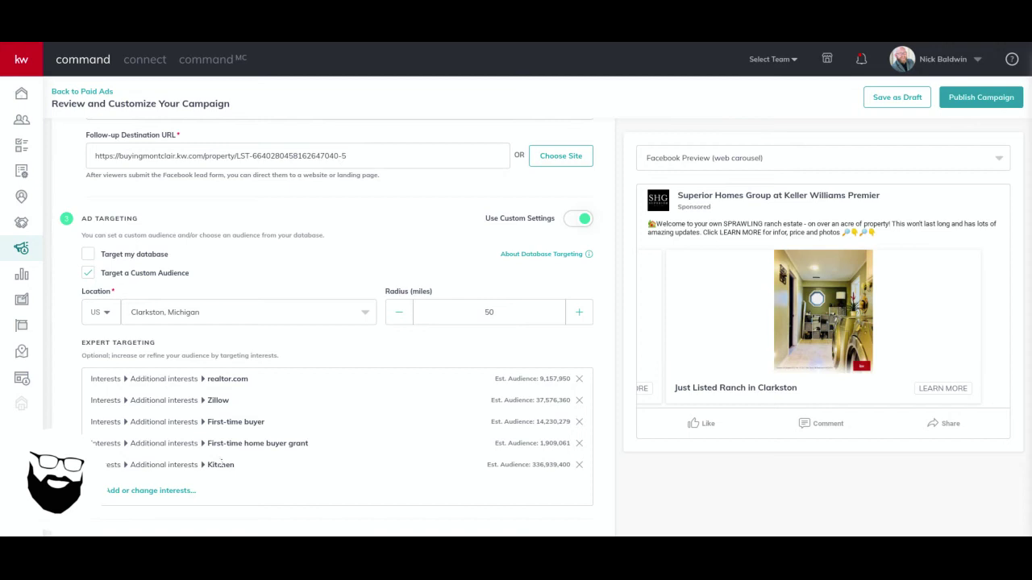
# Try the AND option for combining interests, then close the picker without saving
pyautogui.click(160, 494)
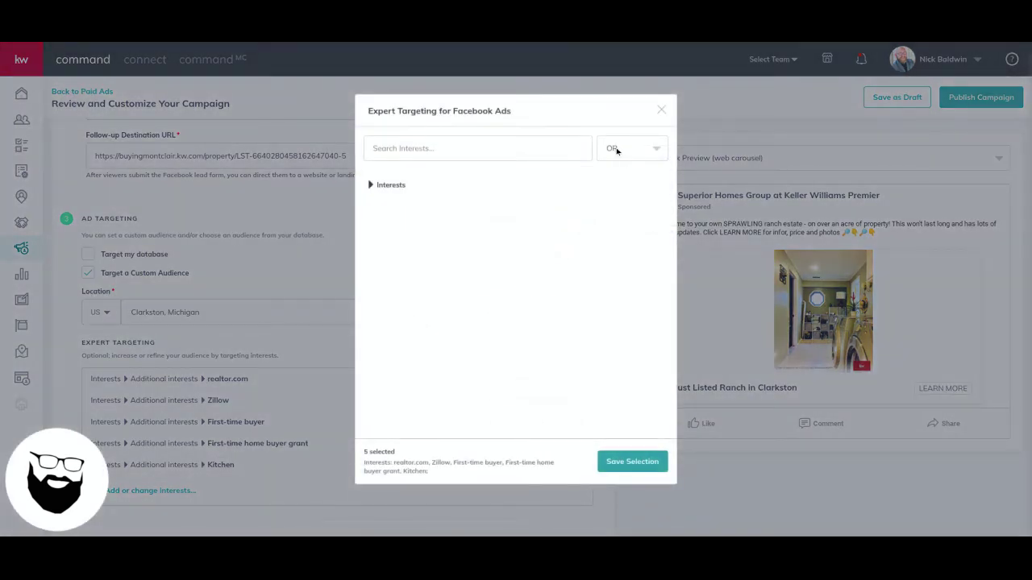
pyautogui.click(616, 151)
pyautogui.click(616, 201)
pyautogui.click(661, 109)
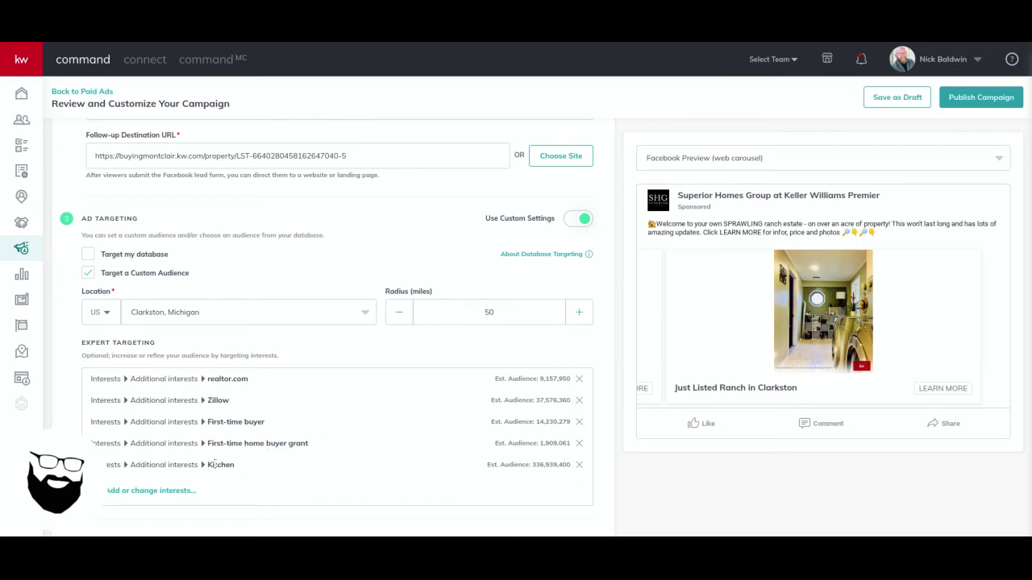
# Save the Facebook & Instagram Ads targeting with the five interests
pyautogui.scroll(-1, 327, 431)
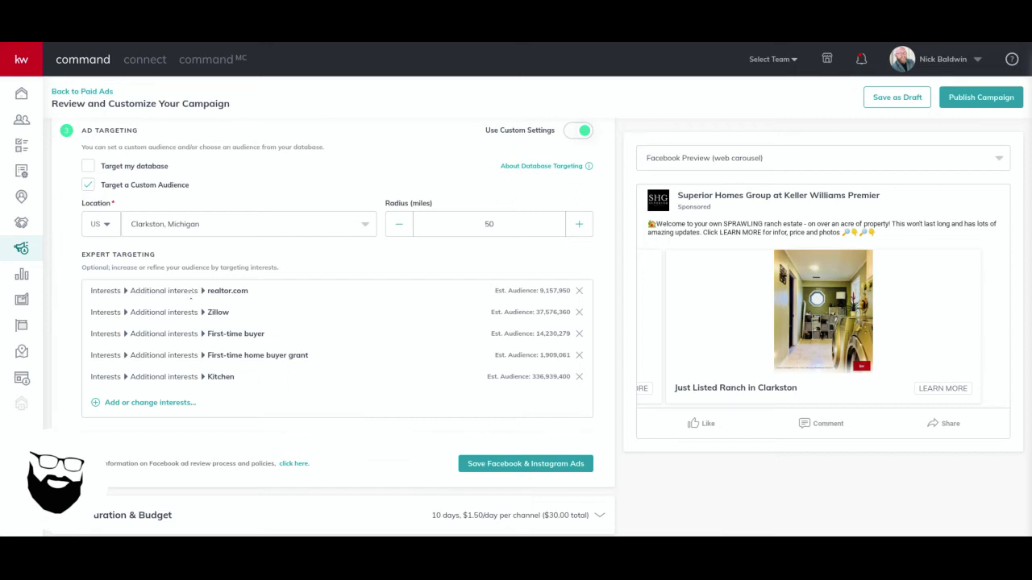
pyautogui.click(179, 410)
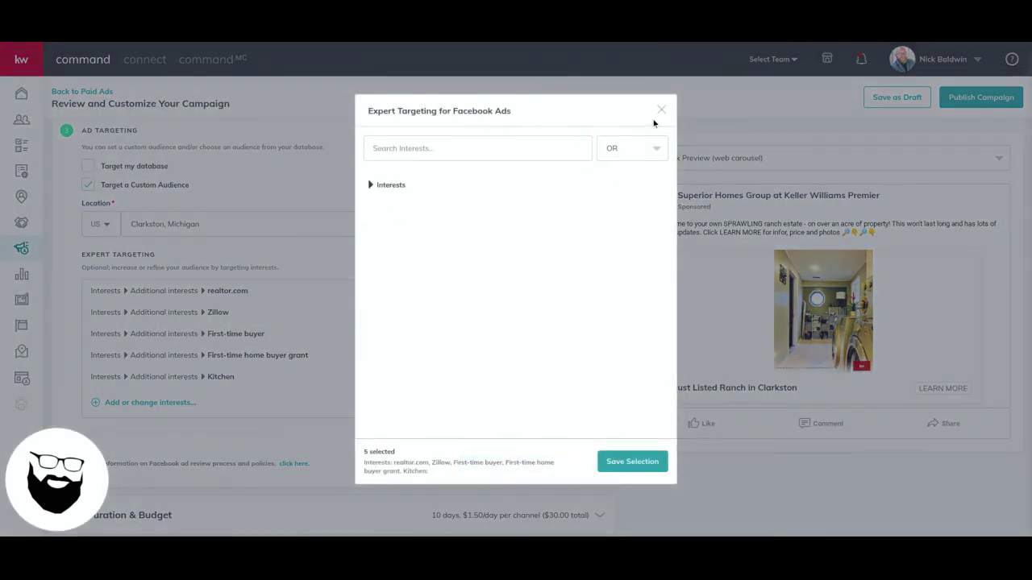
pyautogui.click(661, 111)
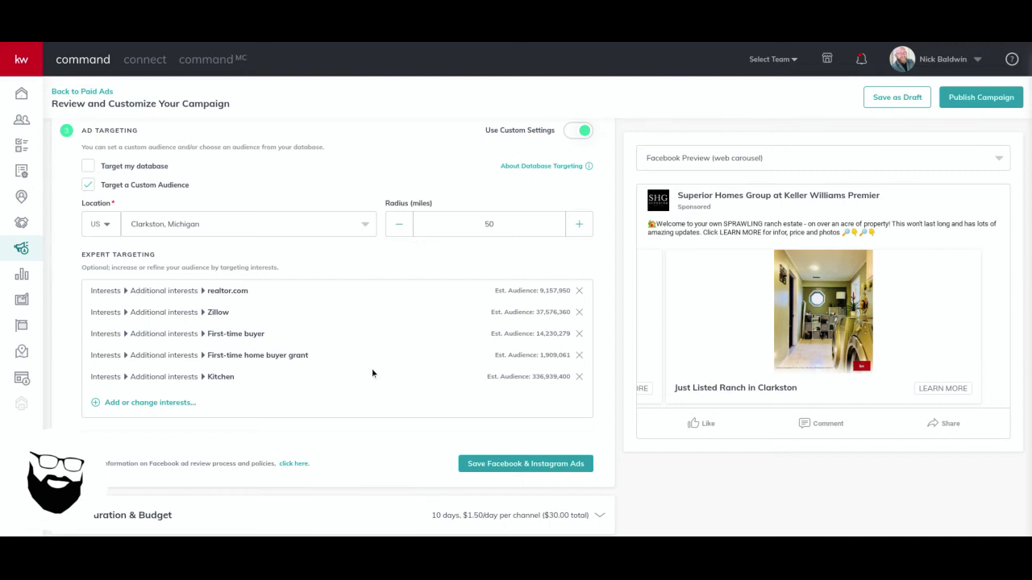
pyautogui.click(527, 459)
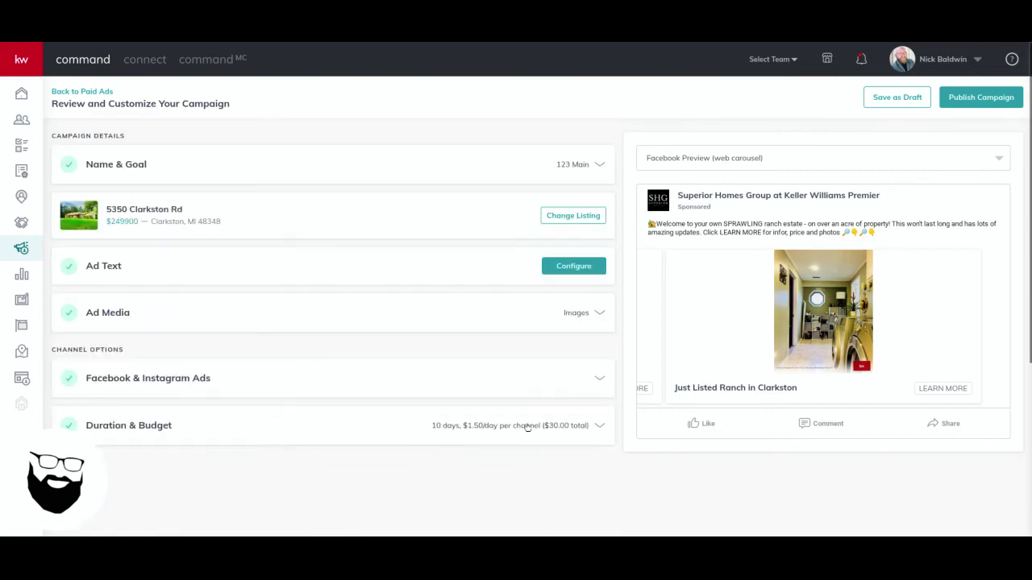
# Set the campaign end date to March 12, 2020
pyautogui.click(517, 432)
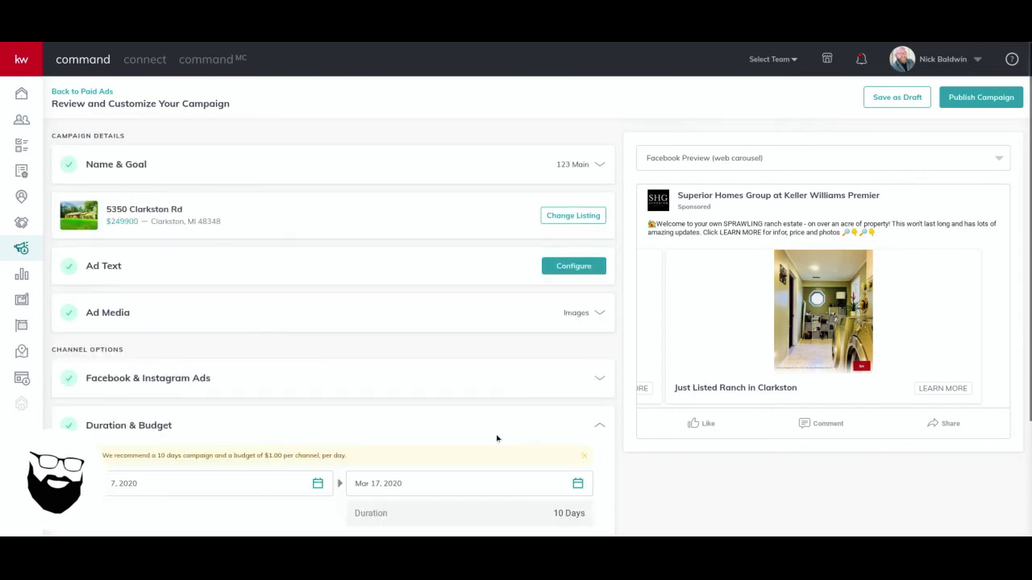
pyautogui.scroll(-3, 483, 427)
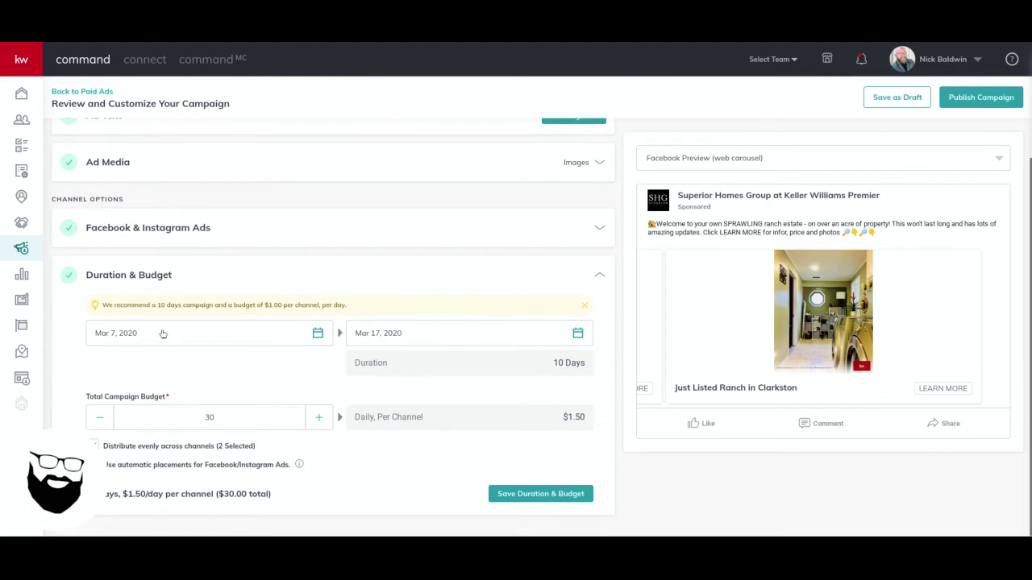
pyautogui.click(161, 333)
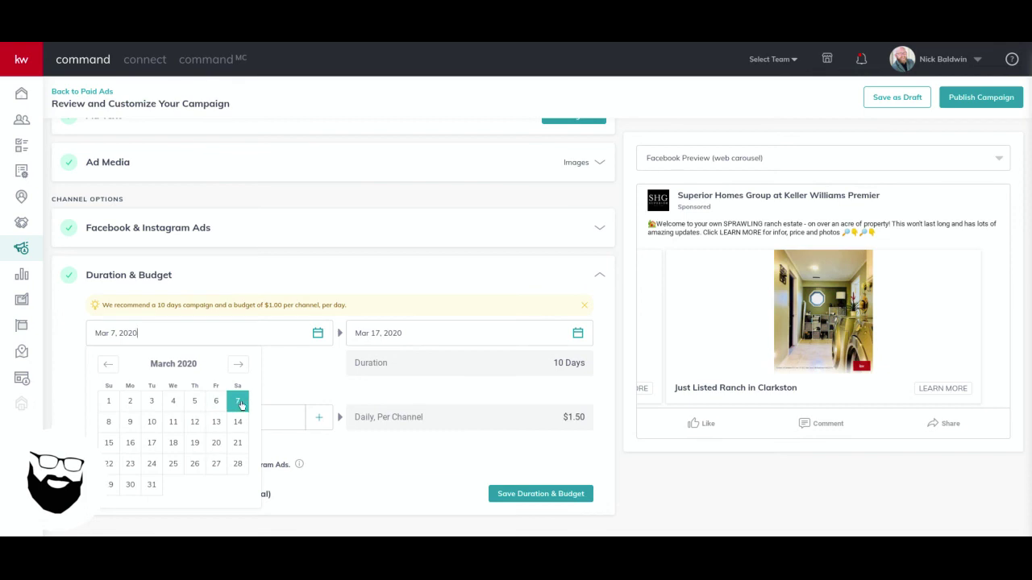
pyautogui.click(388, 337)
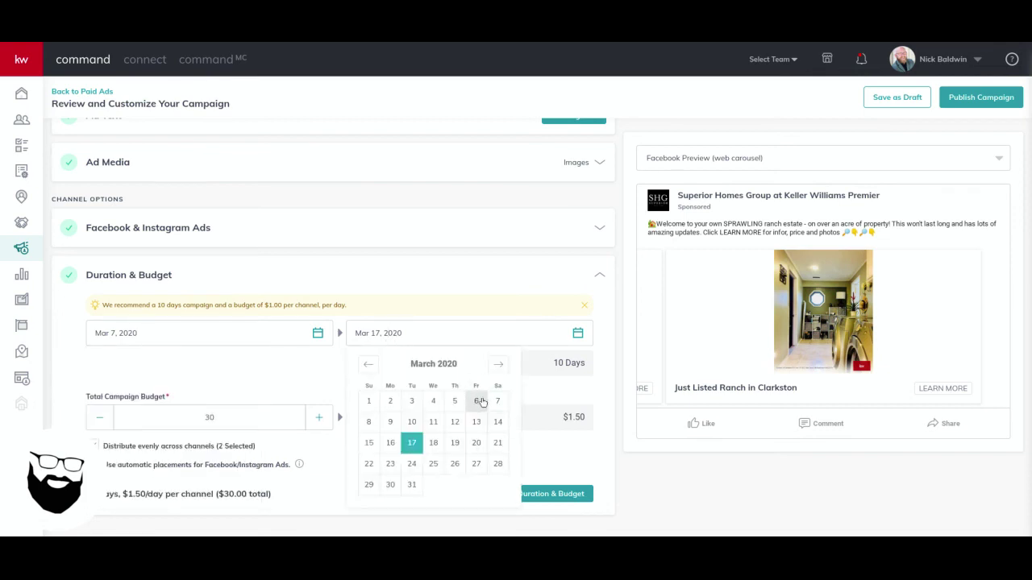
pyautogui.click(433, 422)
pyautogui.click(440, 339)
pyautogui.click(454, 422)
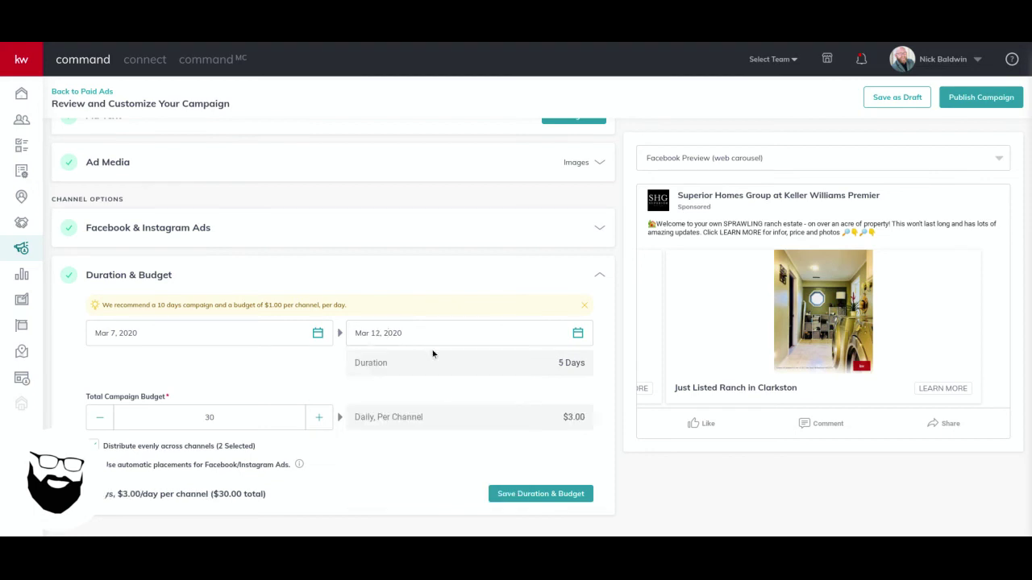
# Raise the total campaign budget from 30 to $50 and enable automatic placements
pyautogui.doubleClick(221, 416)
pyautogui.write('50')
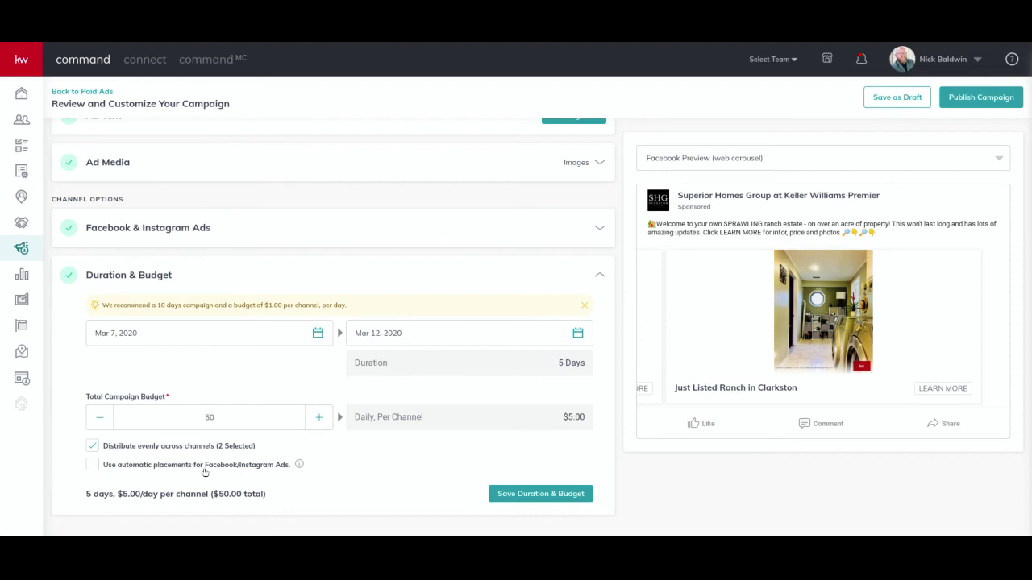
pyautogui.moveTo(299, 465)
pyautogui.click(92, 464)
pyautogui.scroll(-3, 288, 465)
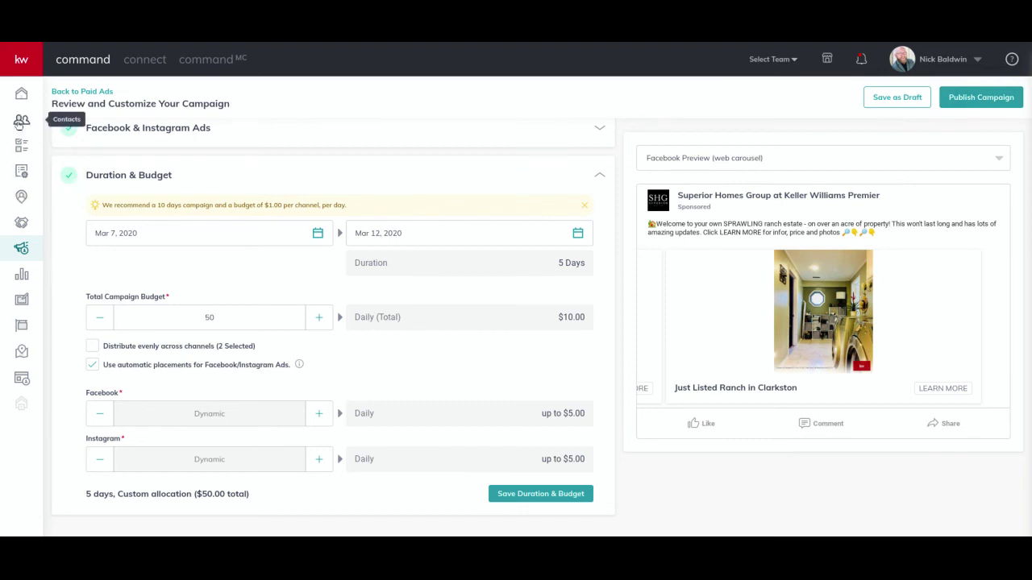
# Leave the campaign editor via the Campaigns sidebar icon, confirming Yes to discard changes
pyautogui.click(22, 250)
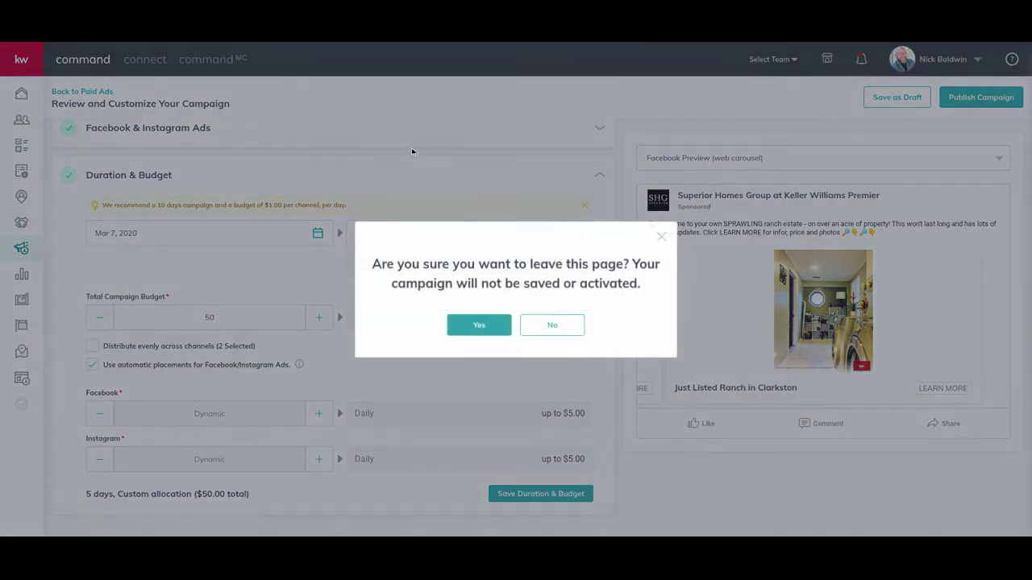
pyautogui.click(485, 327)
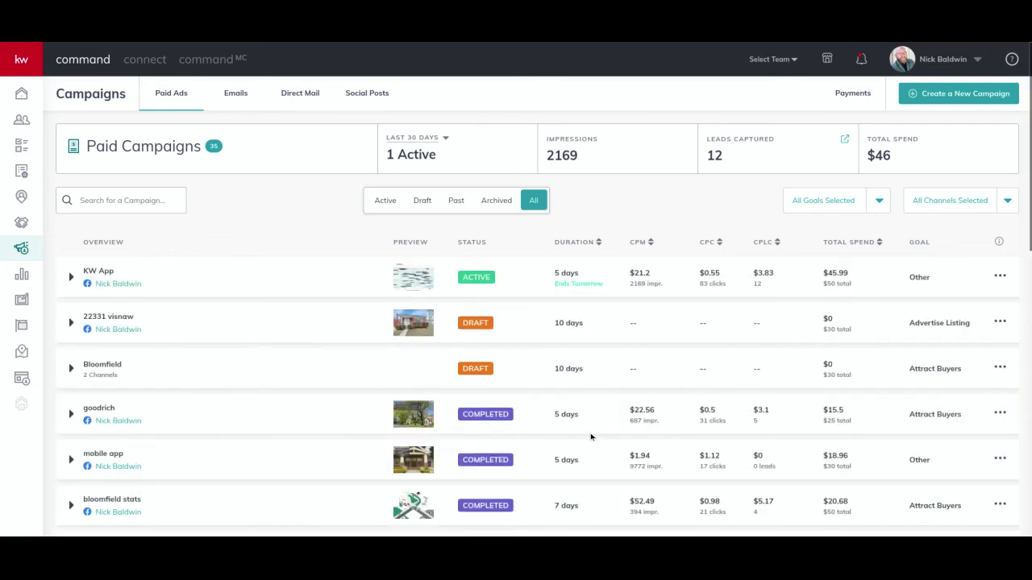
# Expand Bridge Lake Rd. to show its Facebook results and highlight the 244 clicks
pyautogui.scroll(-2, 564, 436)
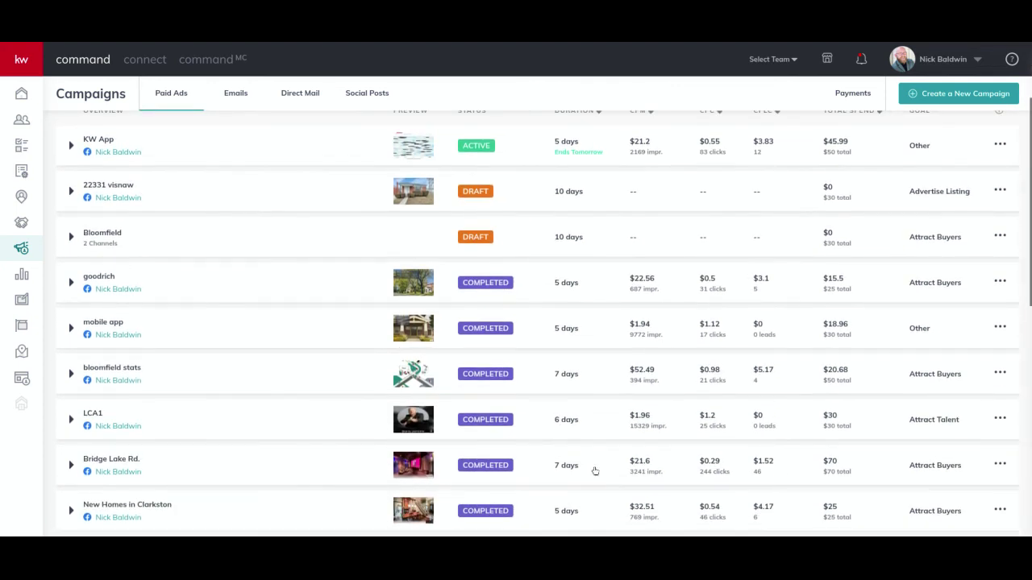
pyautogui.scroll(-2, 603, 427)
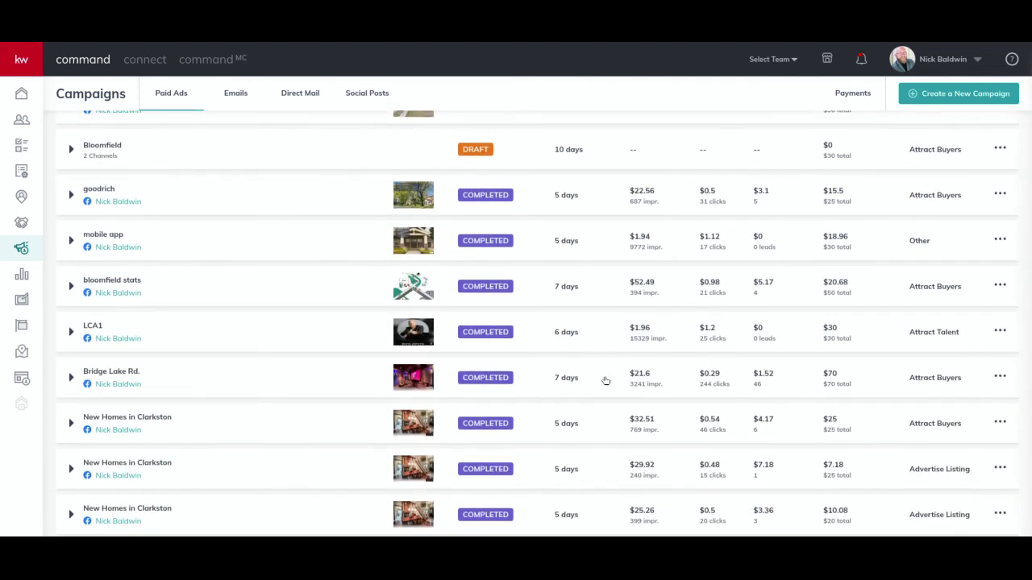
pyautogui.click(606, 382)
pyautogui.click(593, 376)
pyautogui.click(612, 382)
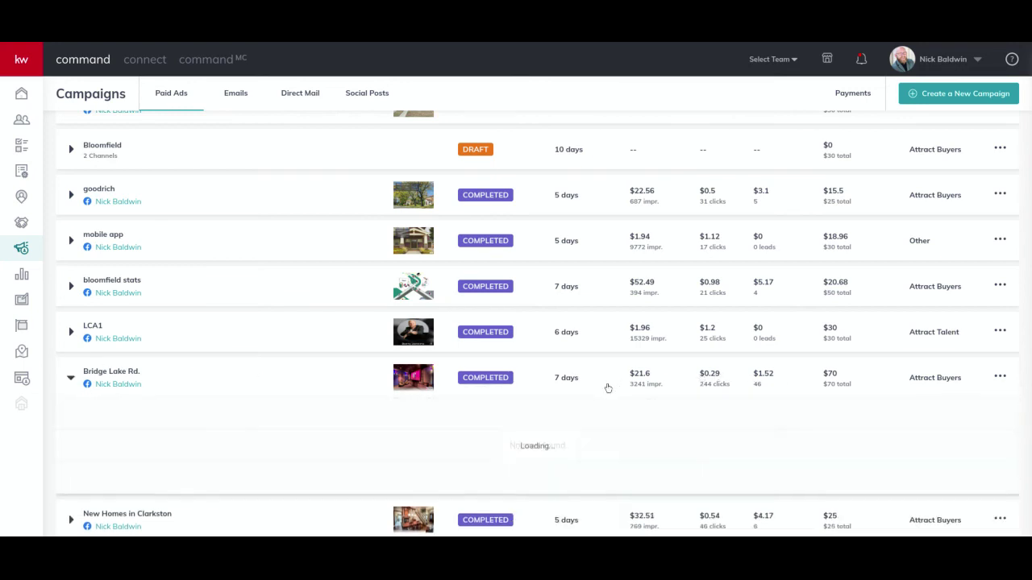
pyautogui.scroll(-1, 612, 387)
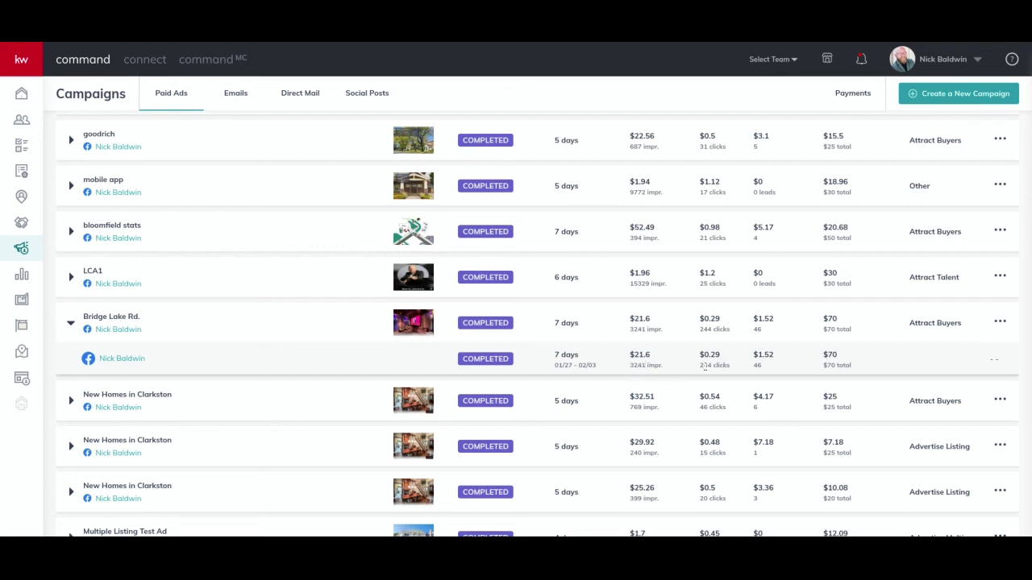
pyautogui.doubleClick(706, 365)
pyautogui.click(109, 362)
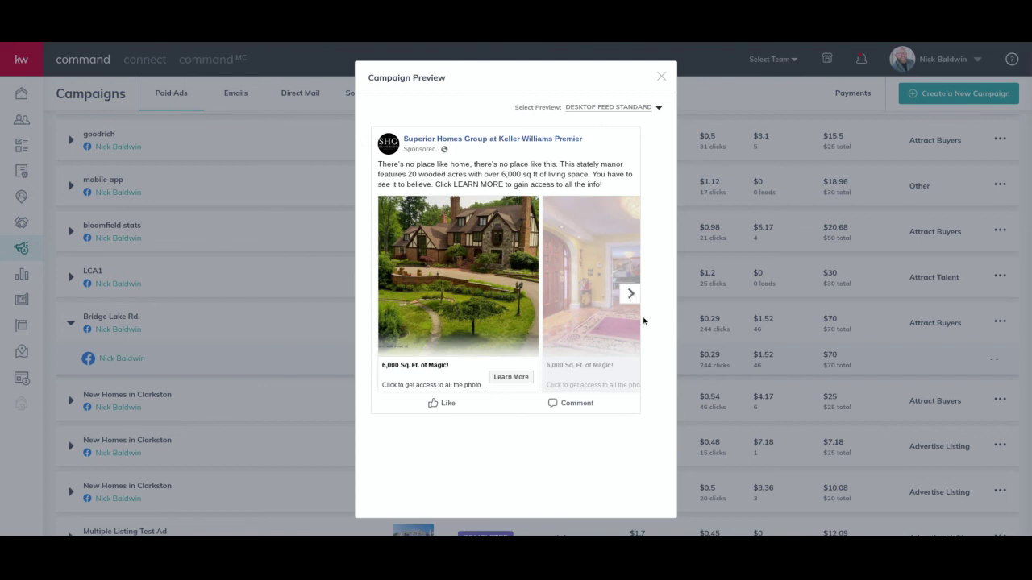
pyautogui.click(631, 294)
pyautogui.click(631, 294)
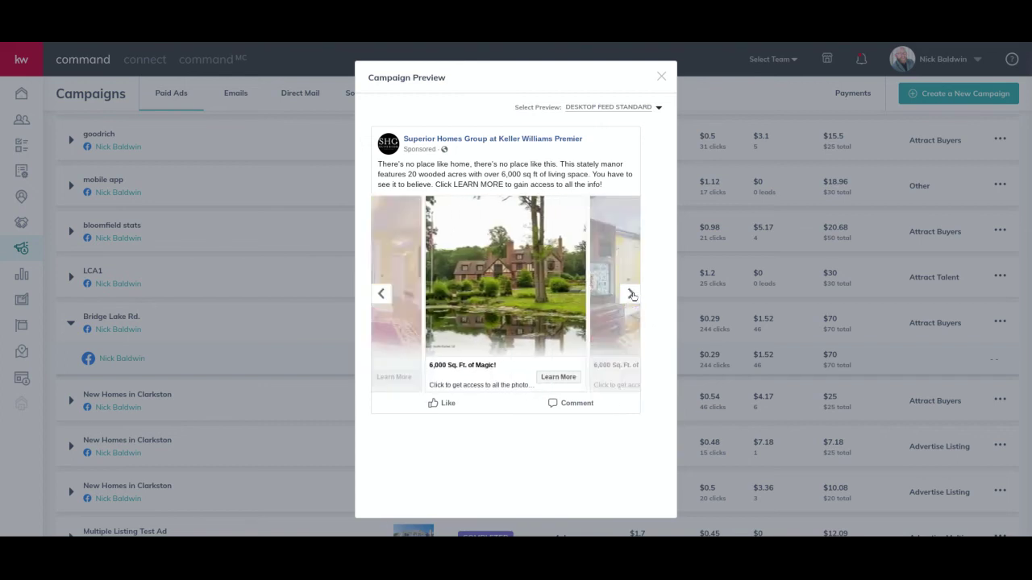
pyautogui.click(631, 295)
pyautogui.click(631, 294)
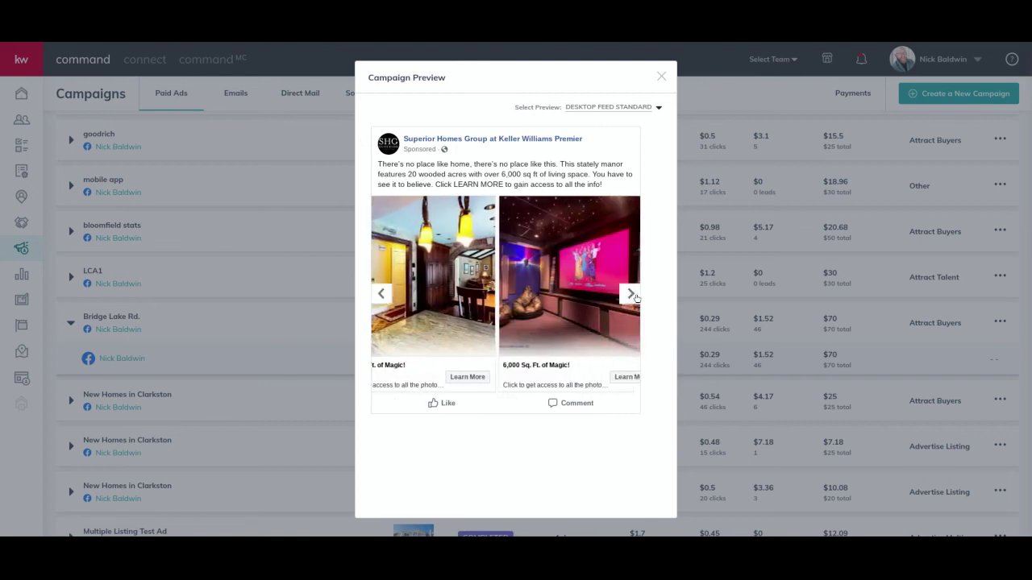
pyautogui.click(613, 107)
pyautogui.click(579, 152)
pyautogui.click(578, 151)
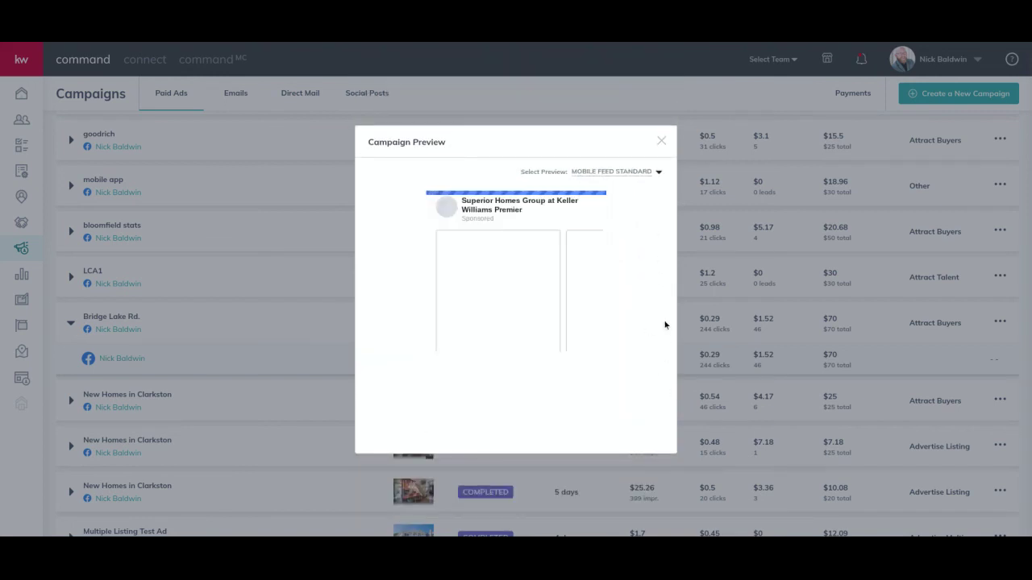
pyautogui.click(661, 141)
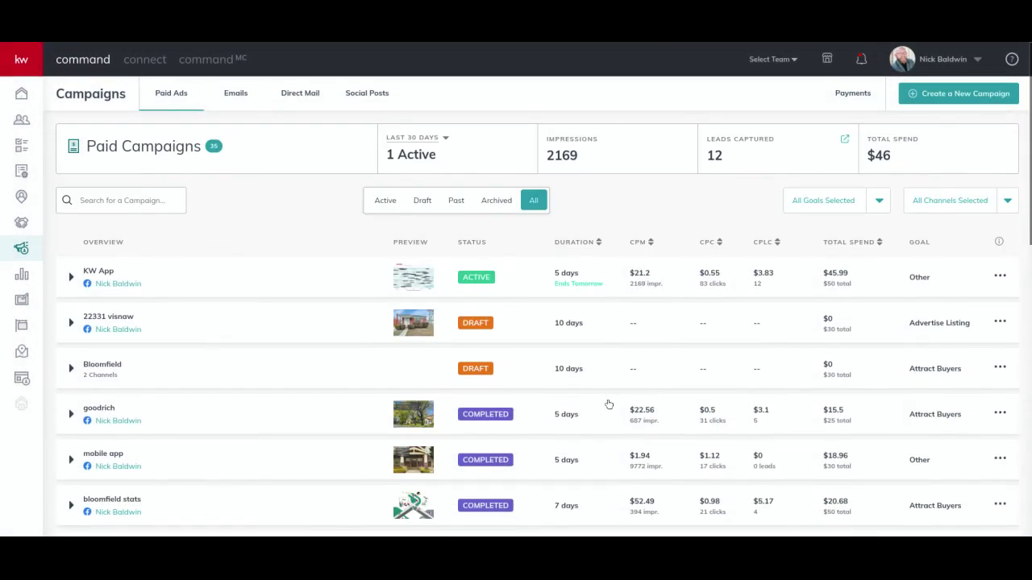
pyautogui.click(124, 285)
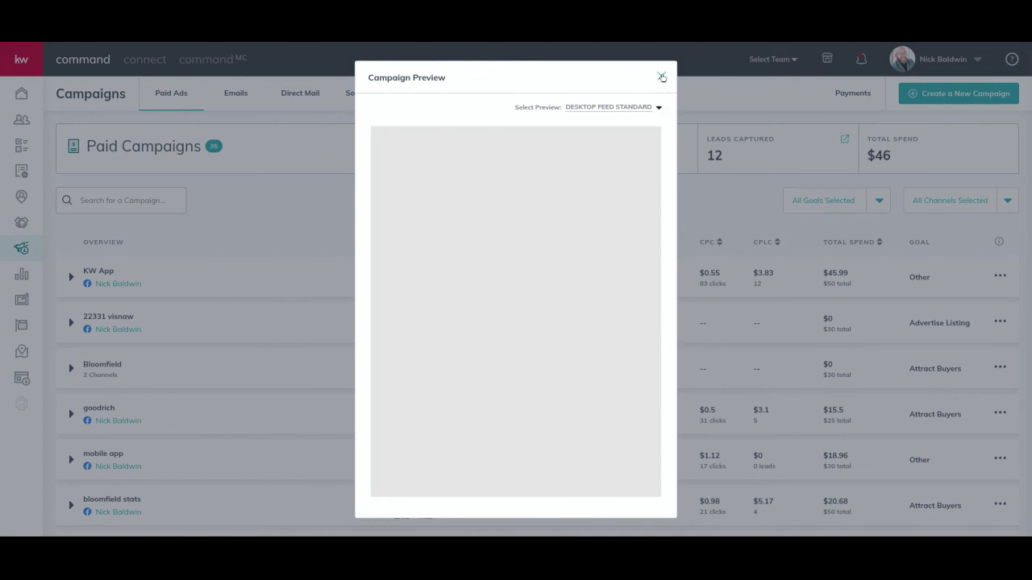
pyautogui.click(629, 114)
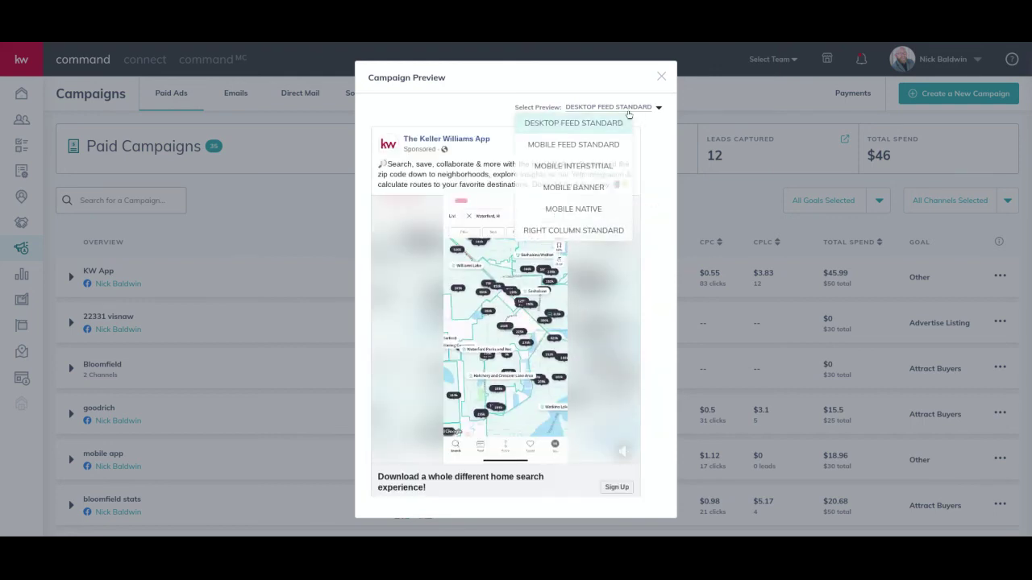
pyautogui.click(629, 114)
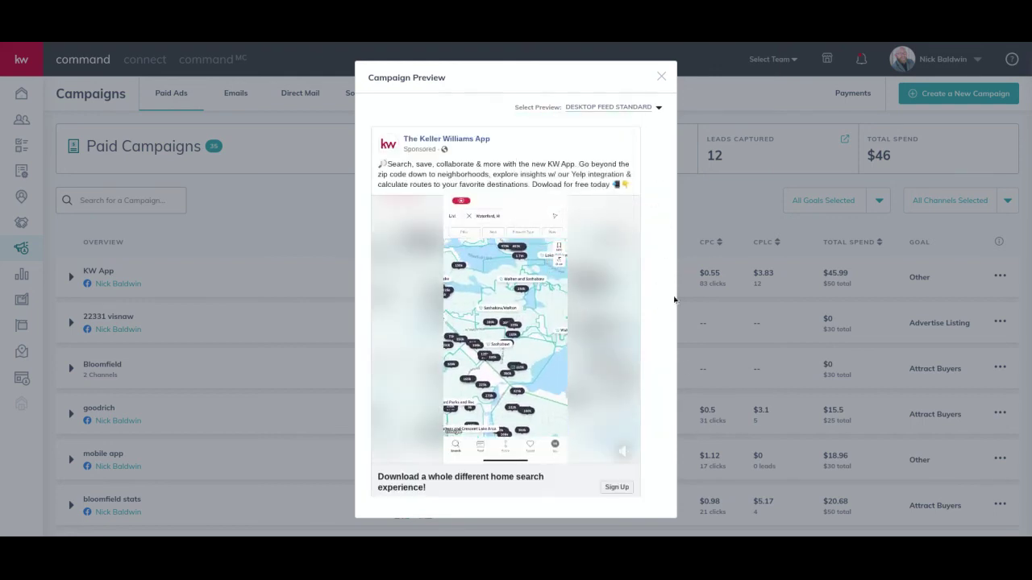
pyautogui.click(661, 76)
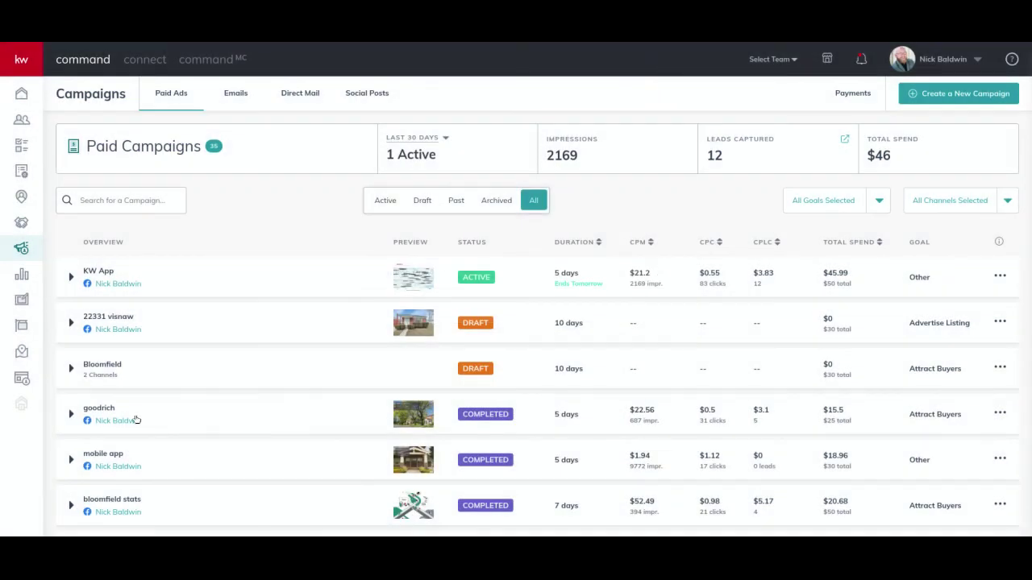
pyautogui.click(132, 374)
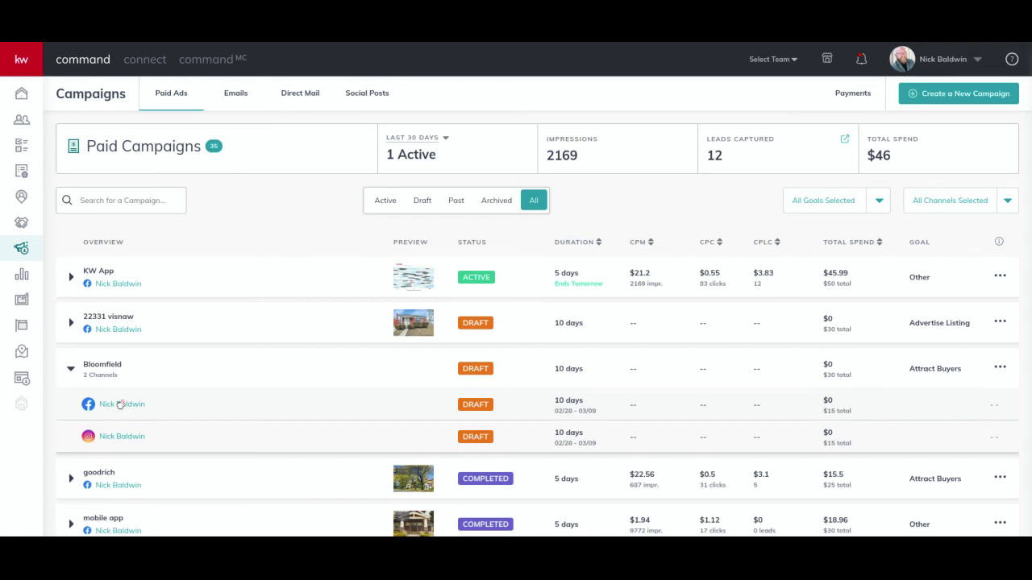
pyautogui.click(164, 370)
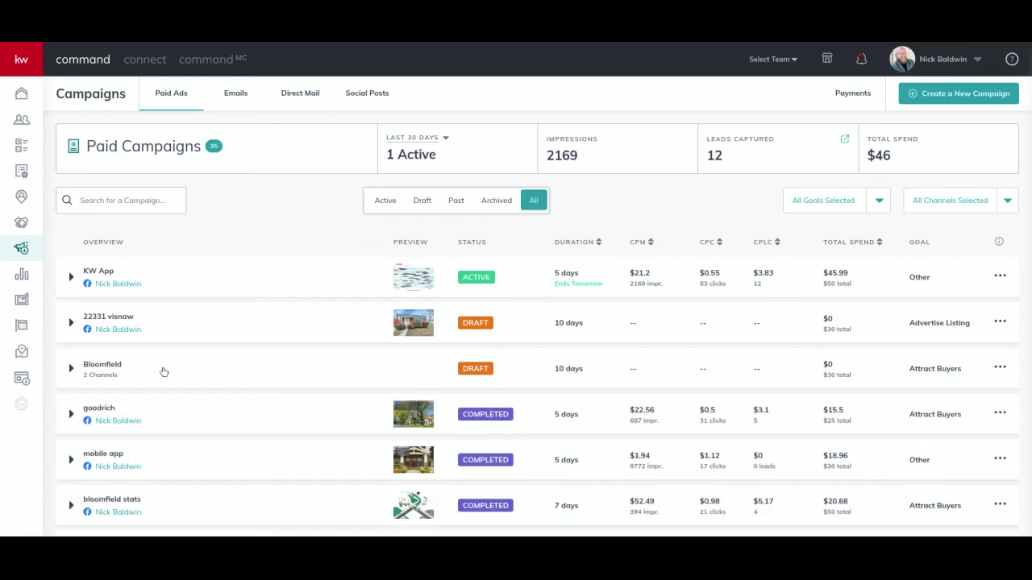
pyautogui.scroll(-3, 217, 411)
pyautogui.scroll(-4, 218, 413)
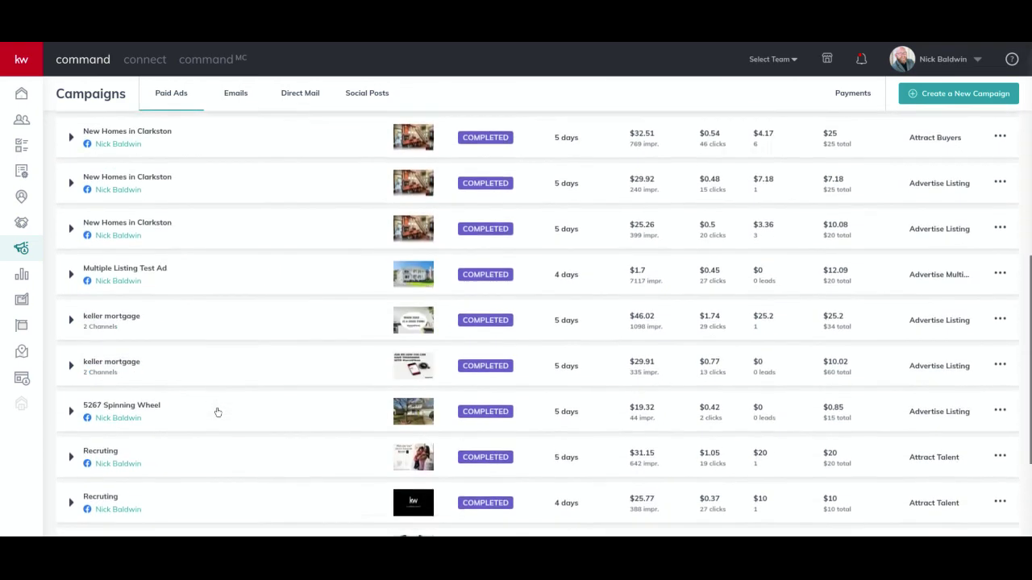
pyautogui.scroll(8, 217, 412)
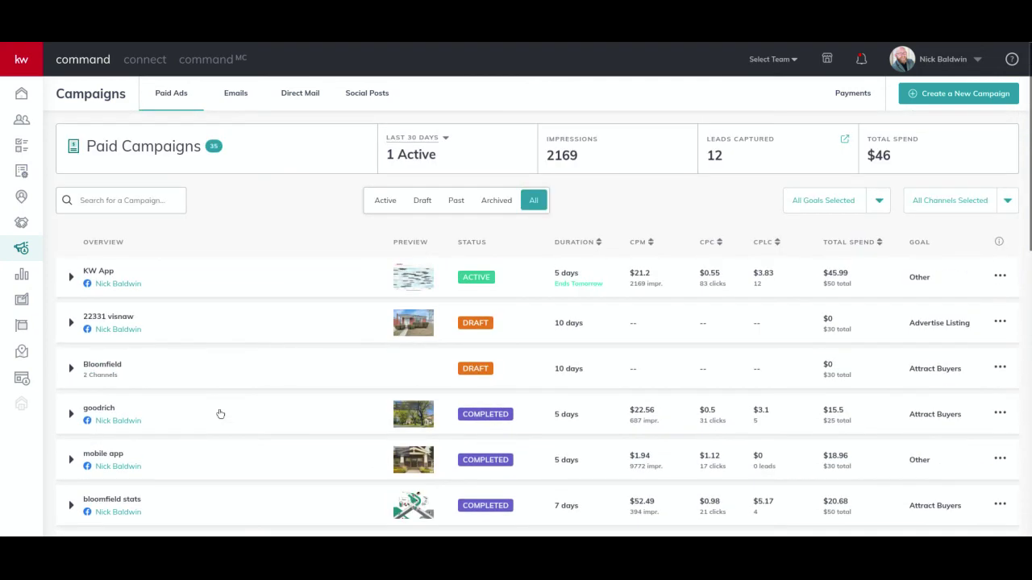